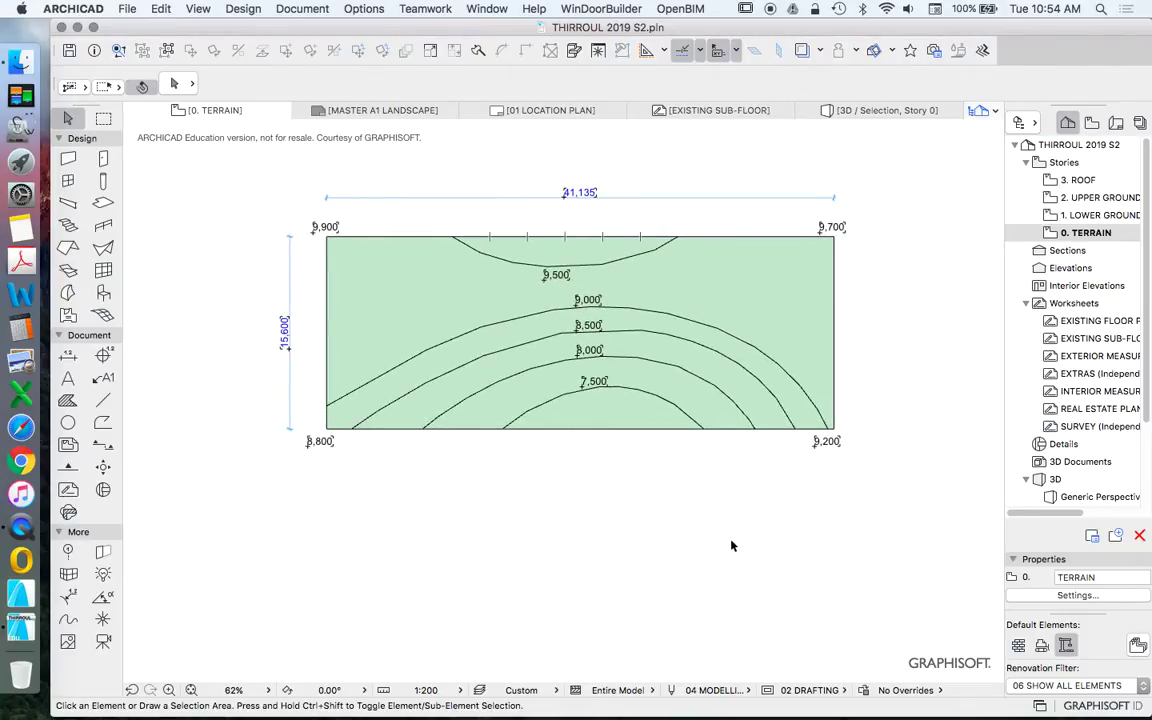
Open the 2. Upper Ground Floor story and show the 0. Terrain story as its trace reference
click(753, 296)
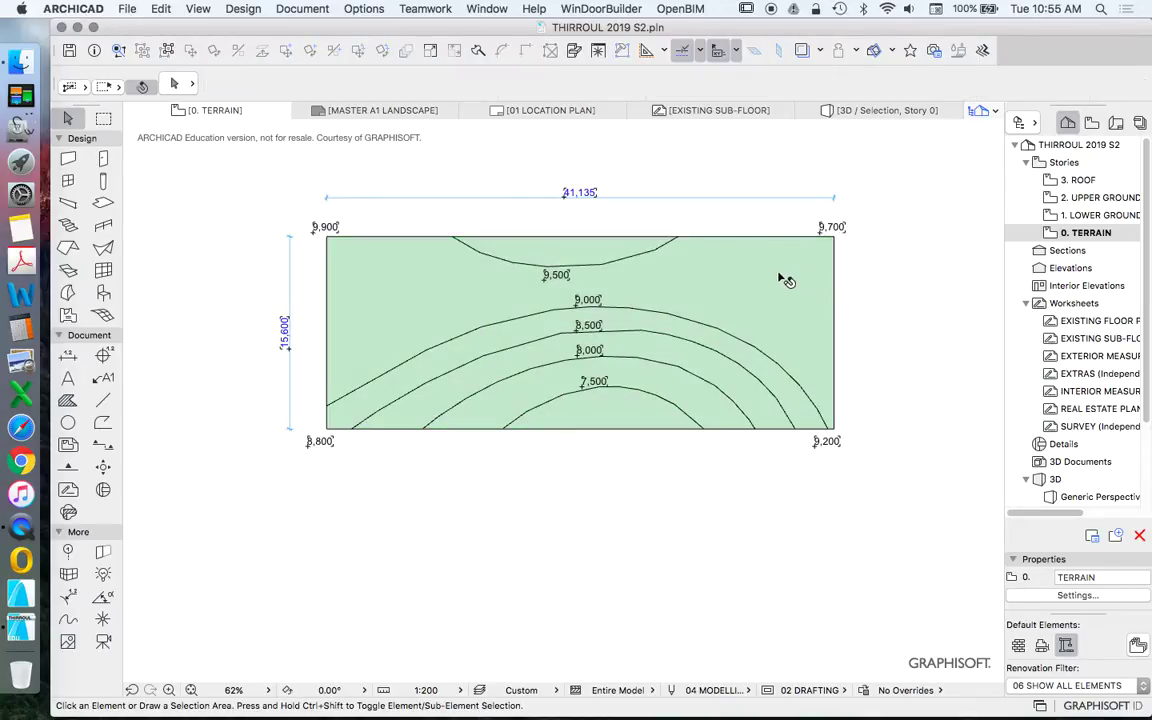
click(898, 331)
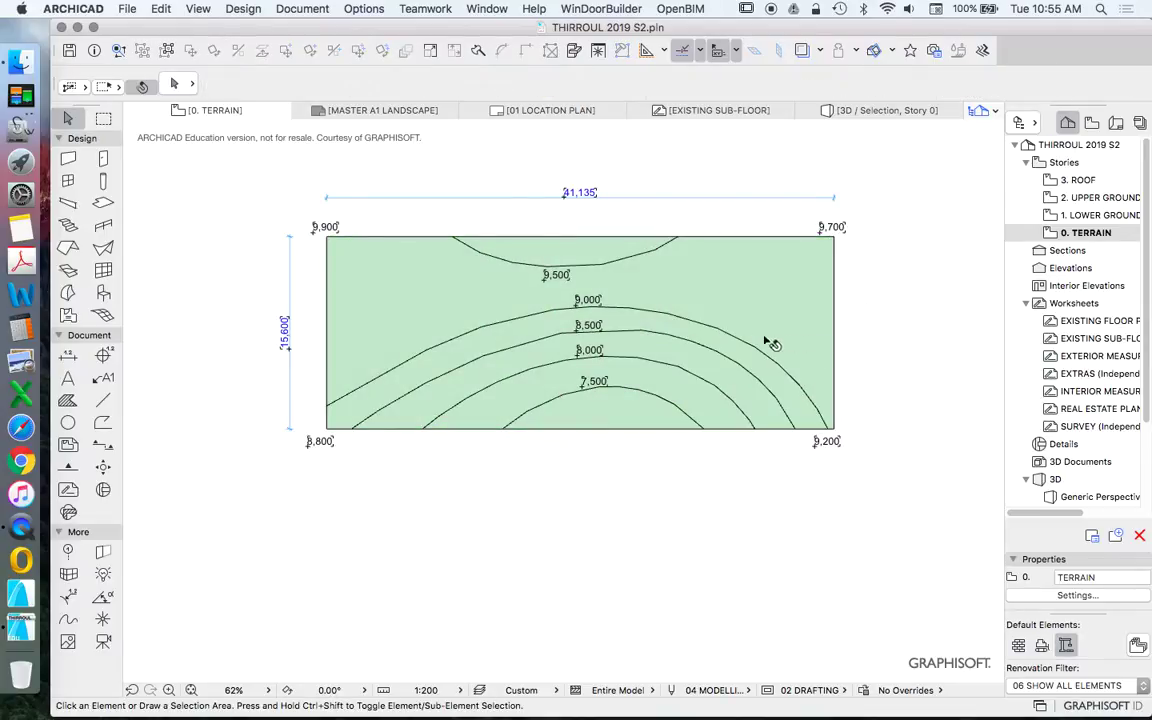
double_click(1085, 215)
double_click(1090, 197)
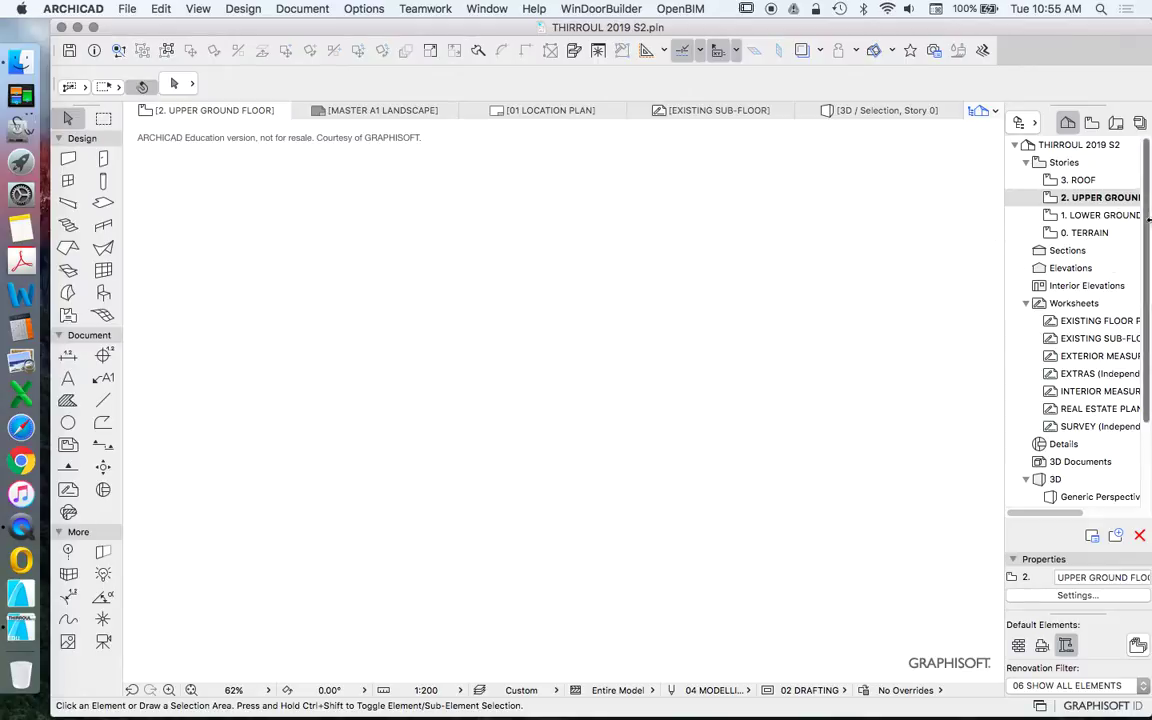
right_click(1078, 234)
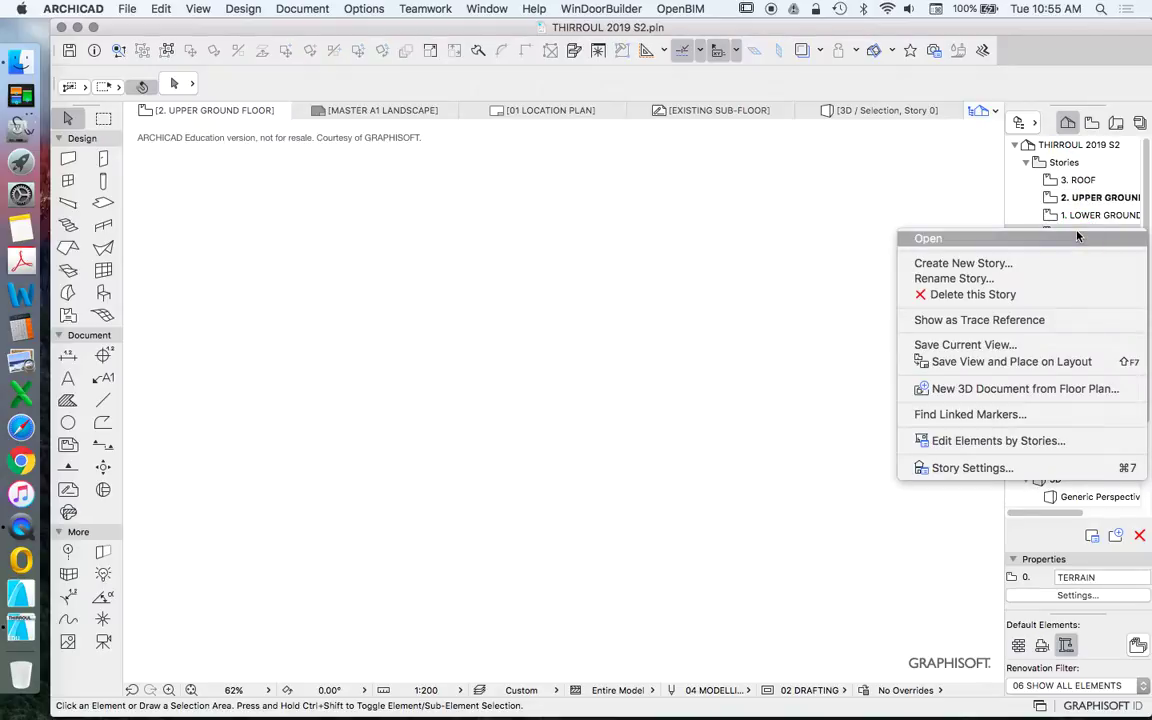
click(1012, 320)
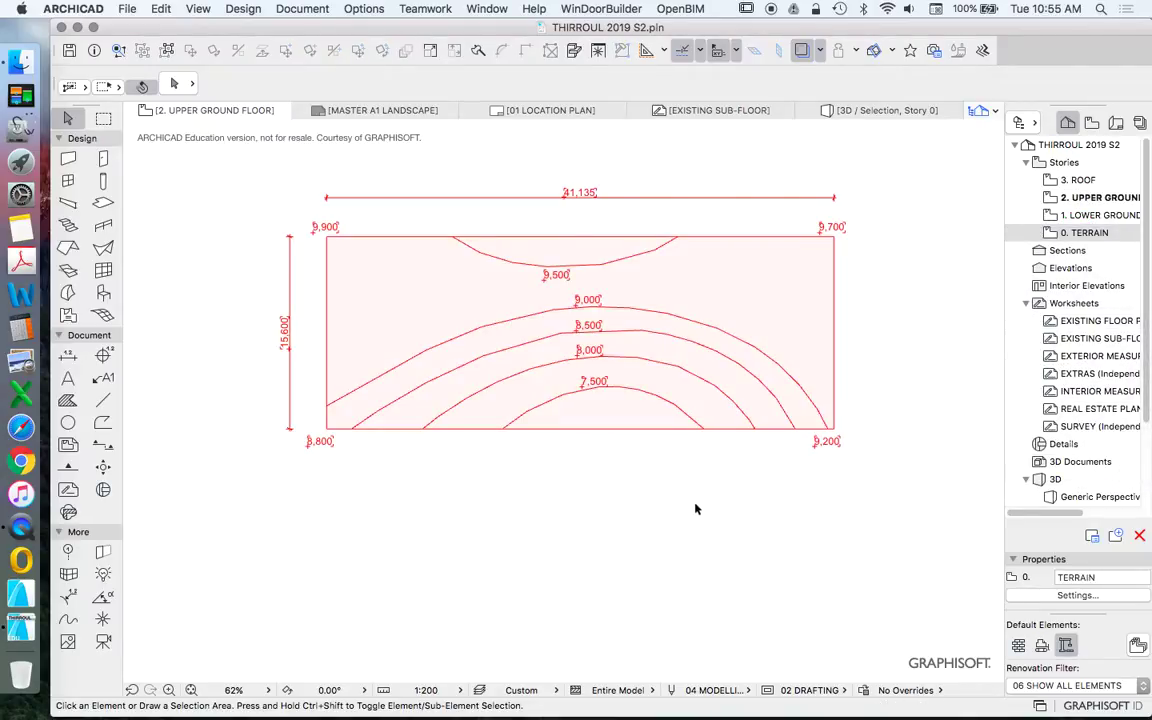
Review the Trace & Reference settings and the colour options for the Terrain reference
scroll(689, 424, up, 3)
scroll(689, 424, right, 2)
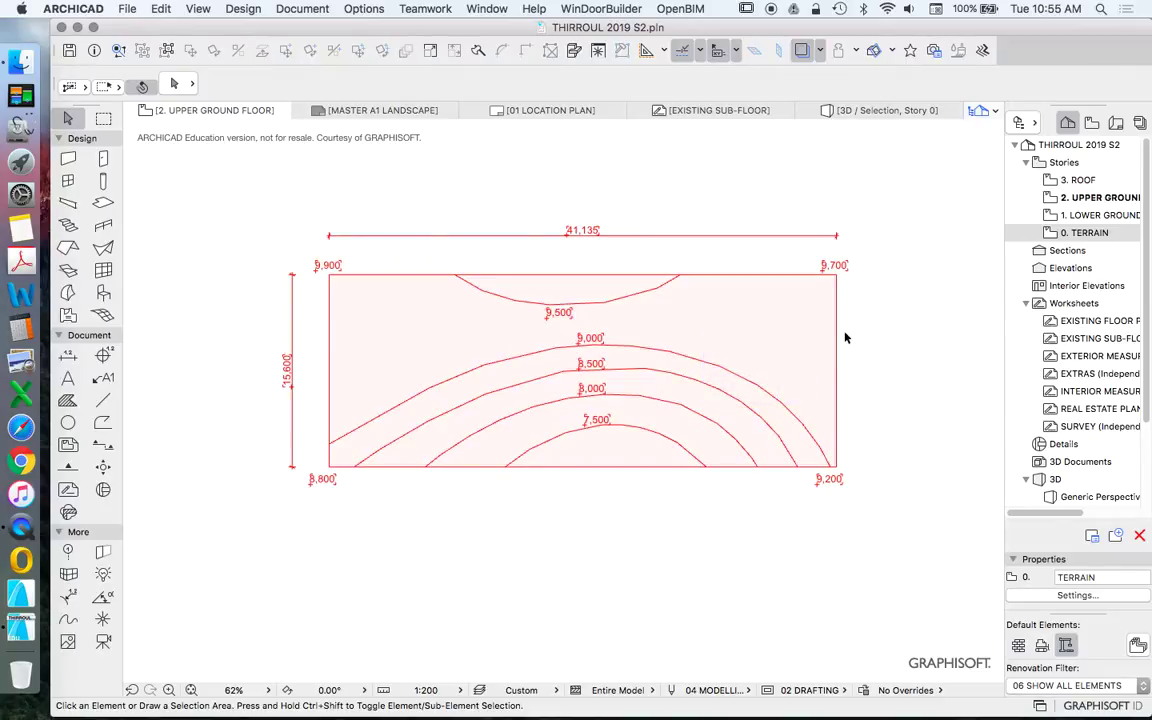
scroll(840, 336, up, 2)
scroll(784, 398, down, 3)
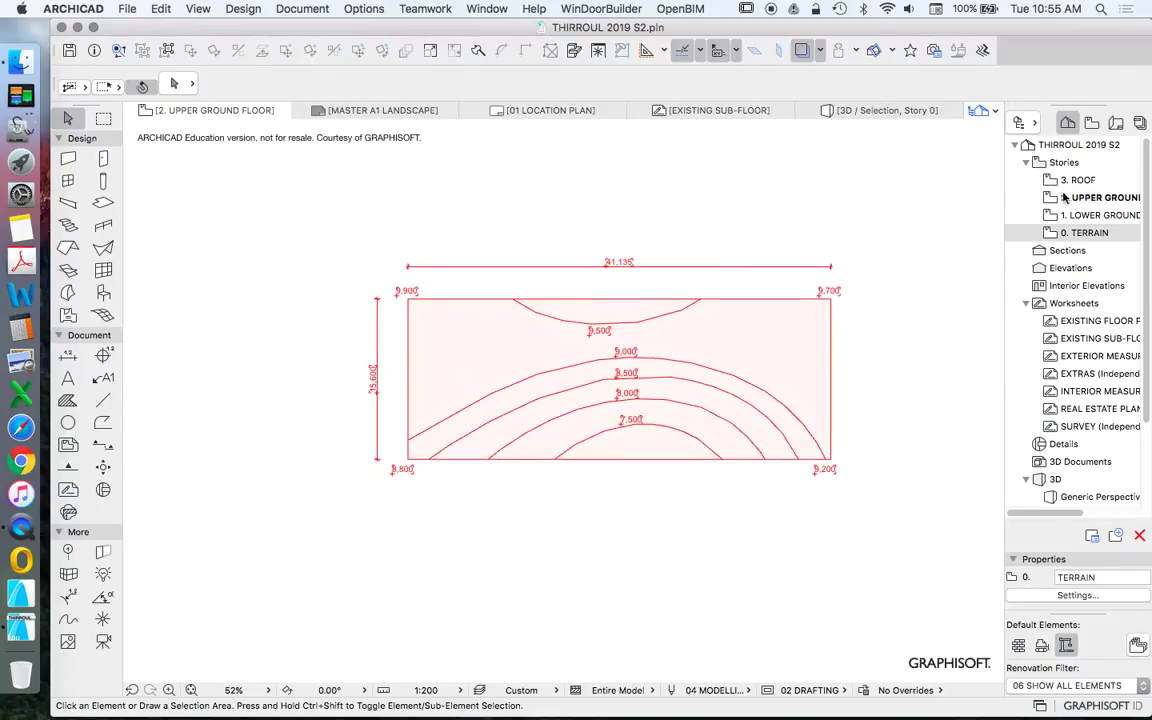
click(820, 52)
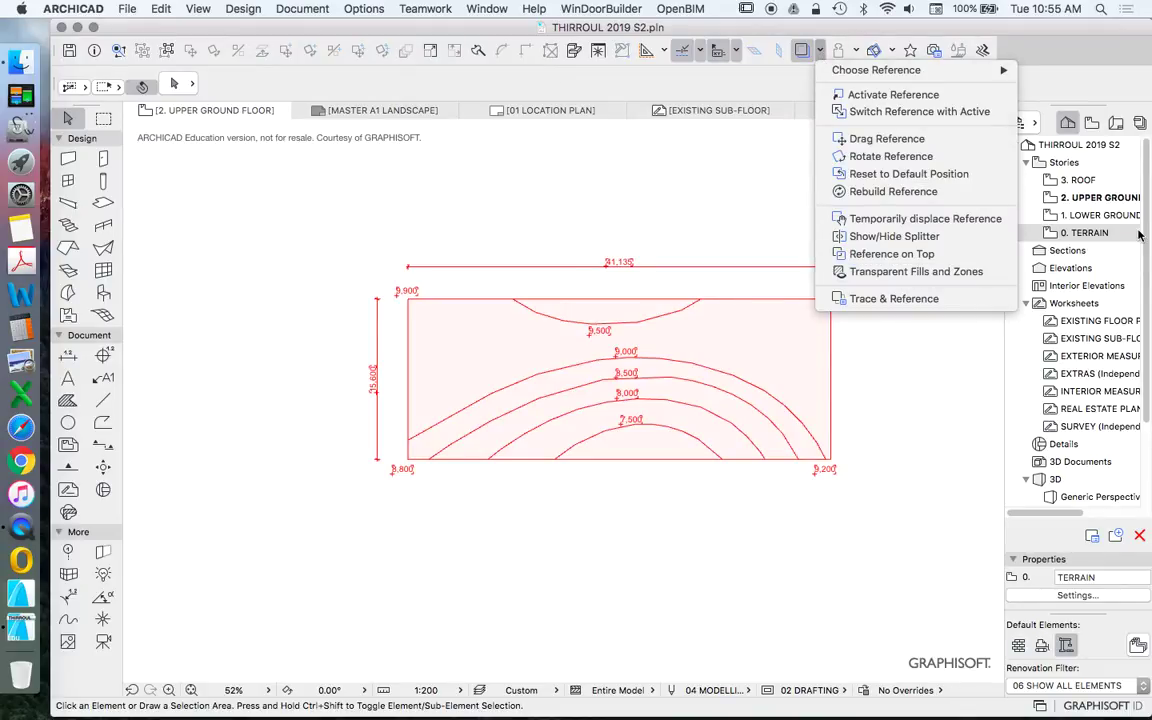
click(746, 232)
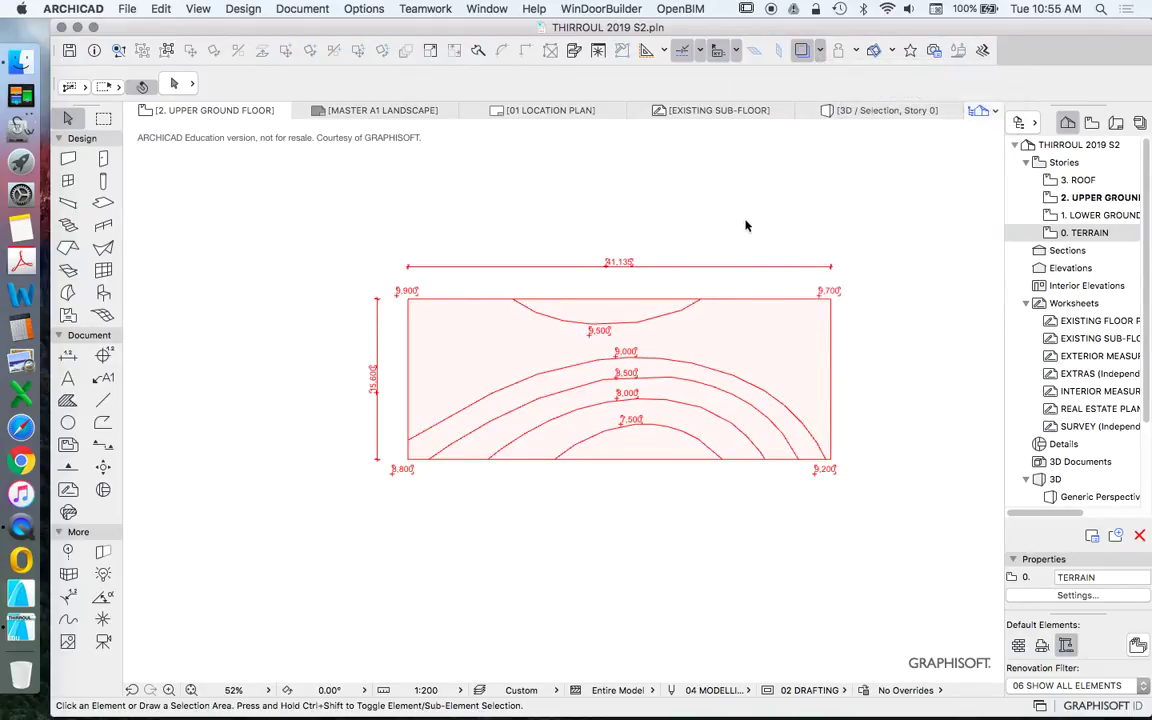
click(803, 54)
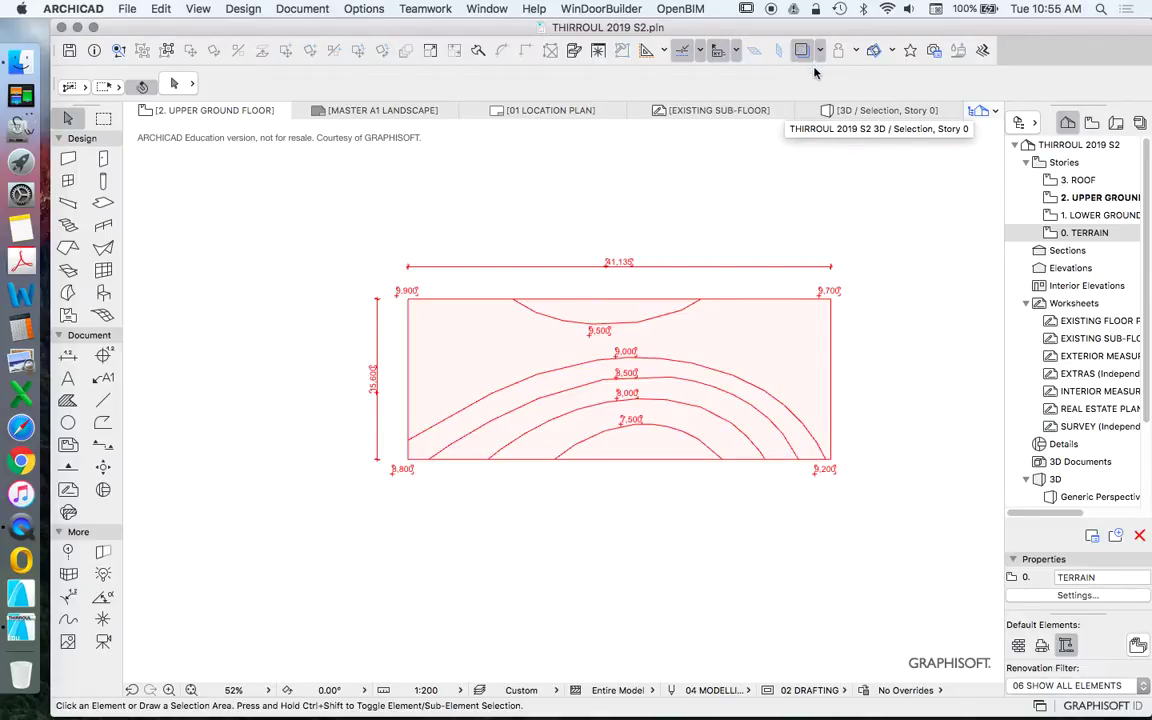
click(820, 50)
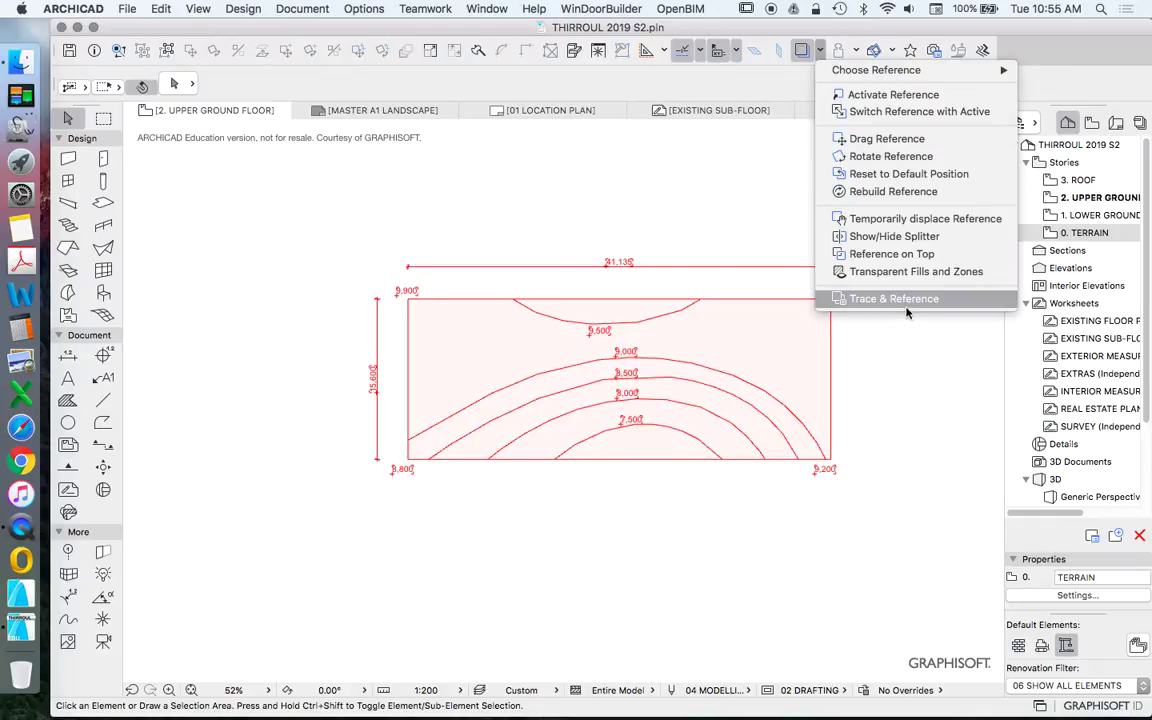
click(890, 299)
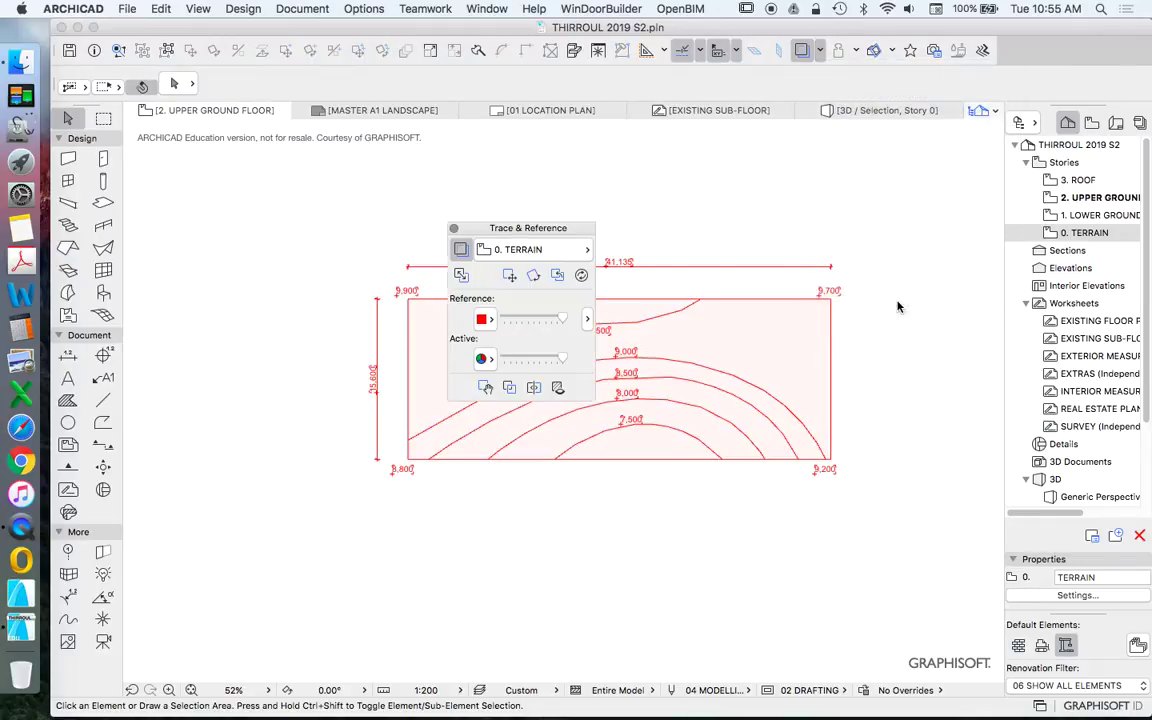
click(484, 319)
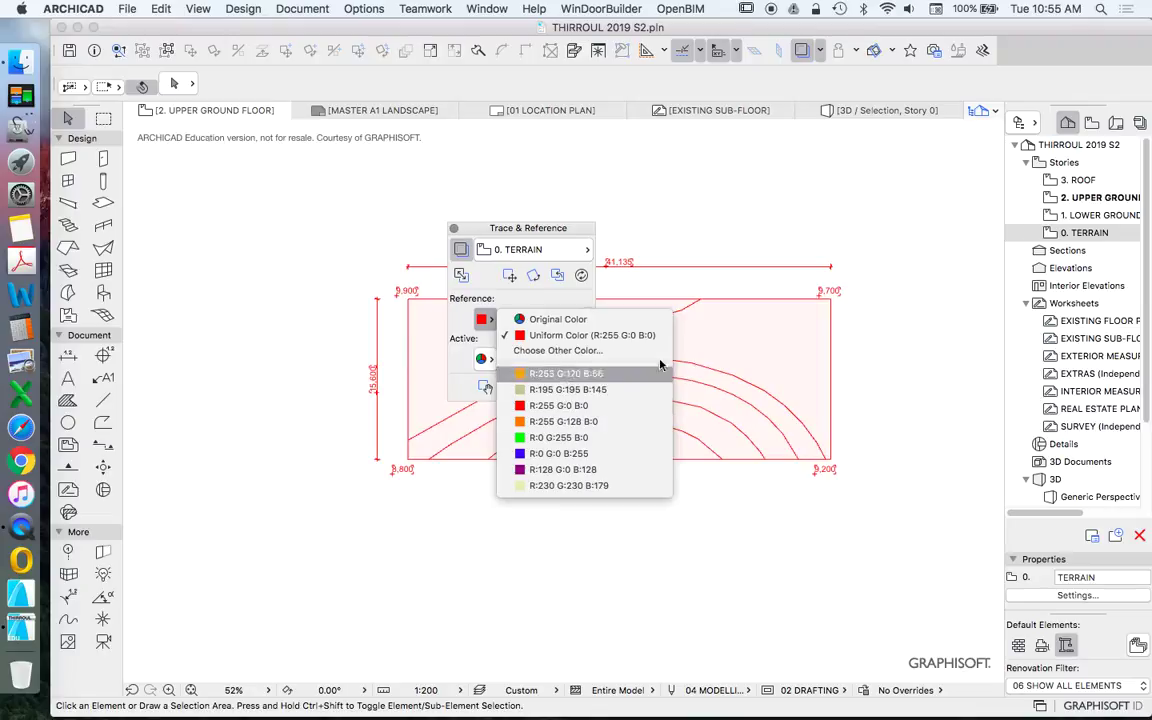
click(762, 192)
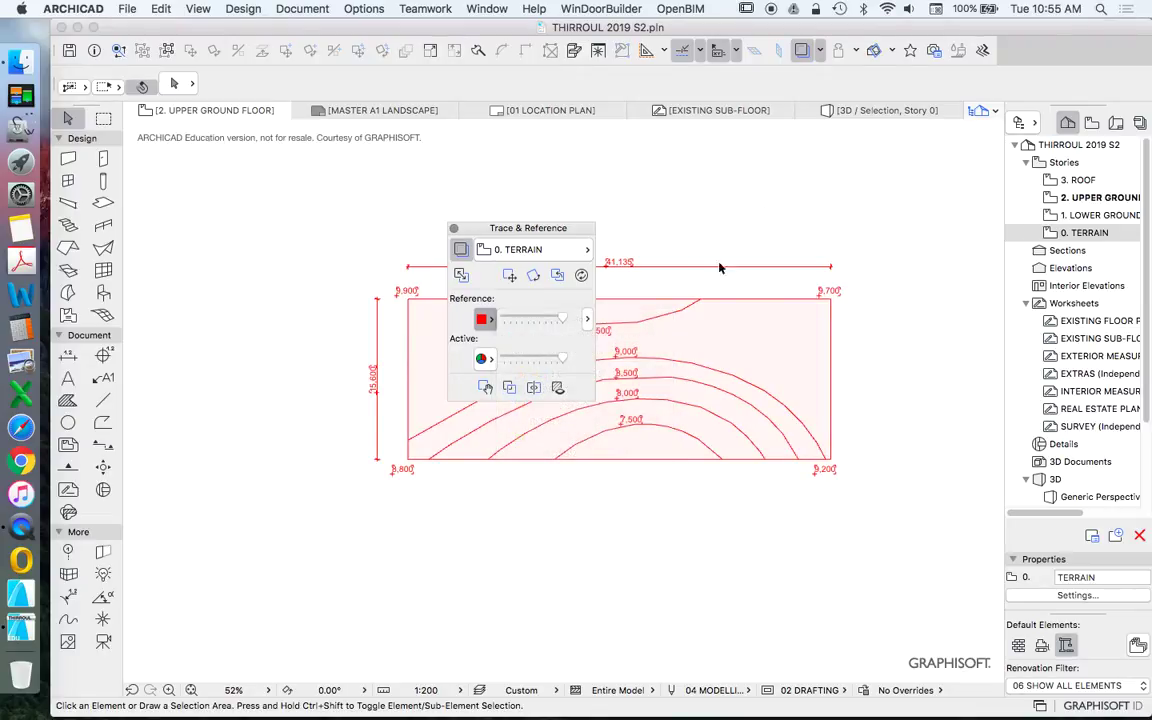
click(453, 228)
Set the Polyline tool defaults to ARCHICAD Layer, Double Dashed line type and black pen 1
scroll(576, 352, up, 5)
scroll(597, 267, down, 3)
scroll(588, 298, down, 1)
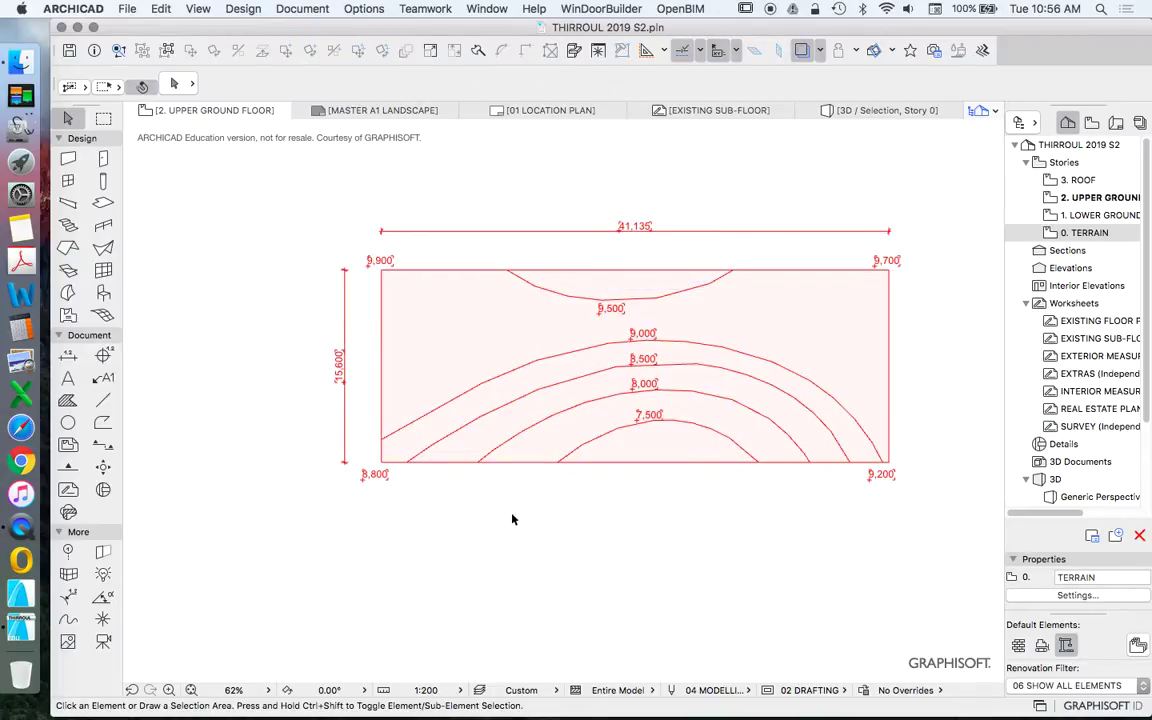
click(104, 422)
click(260, 83)
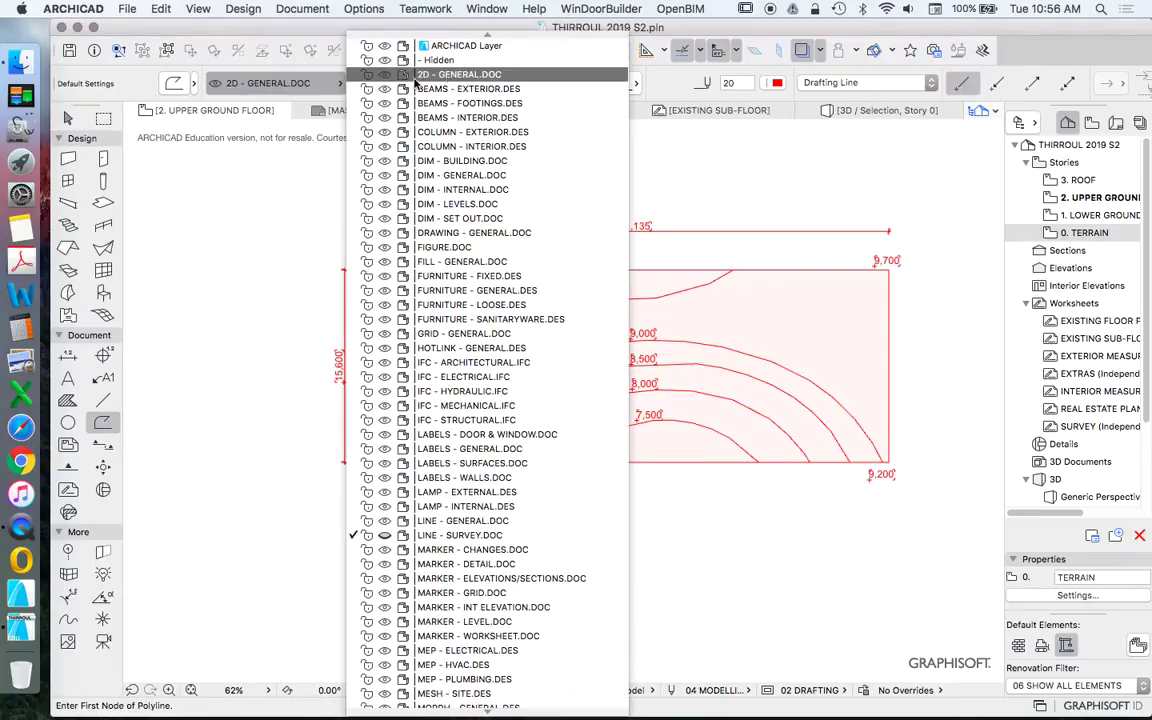
click(445, 50)
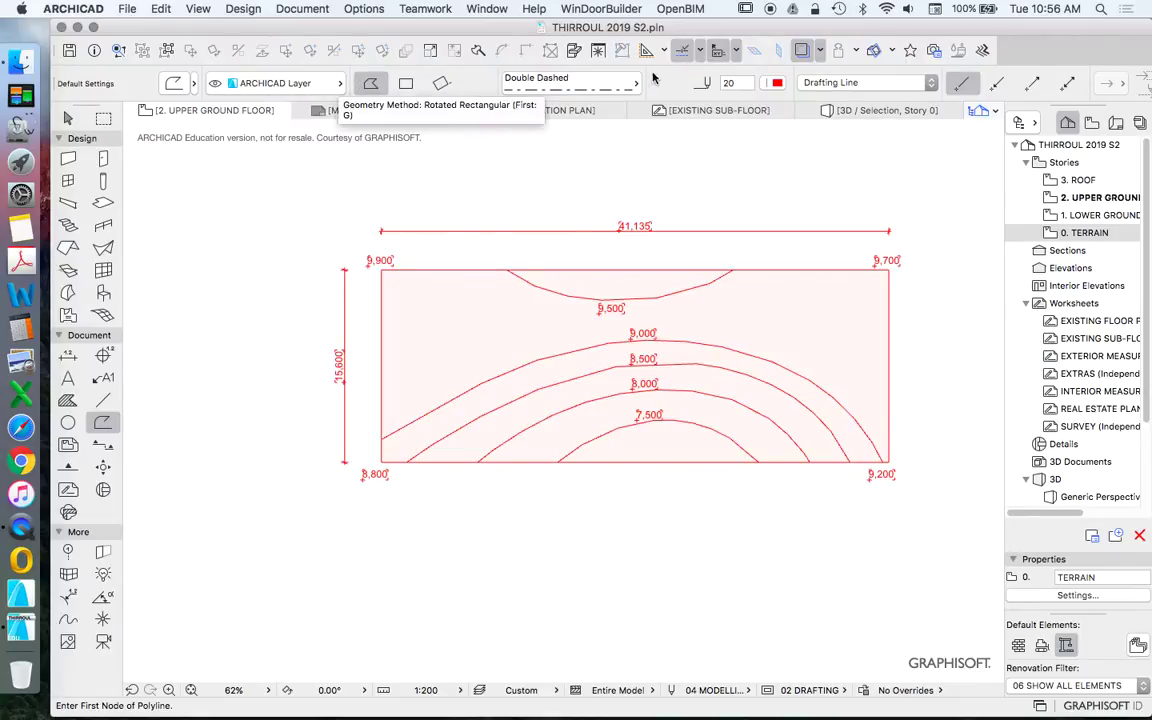
click(571, 88)
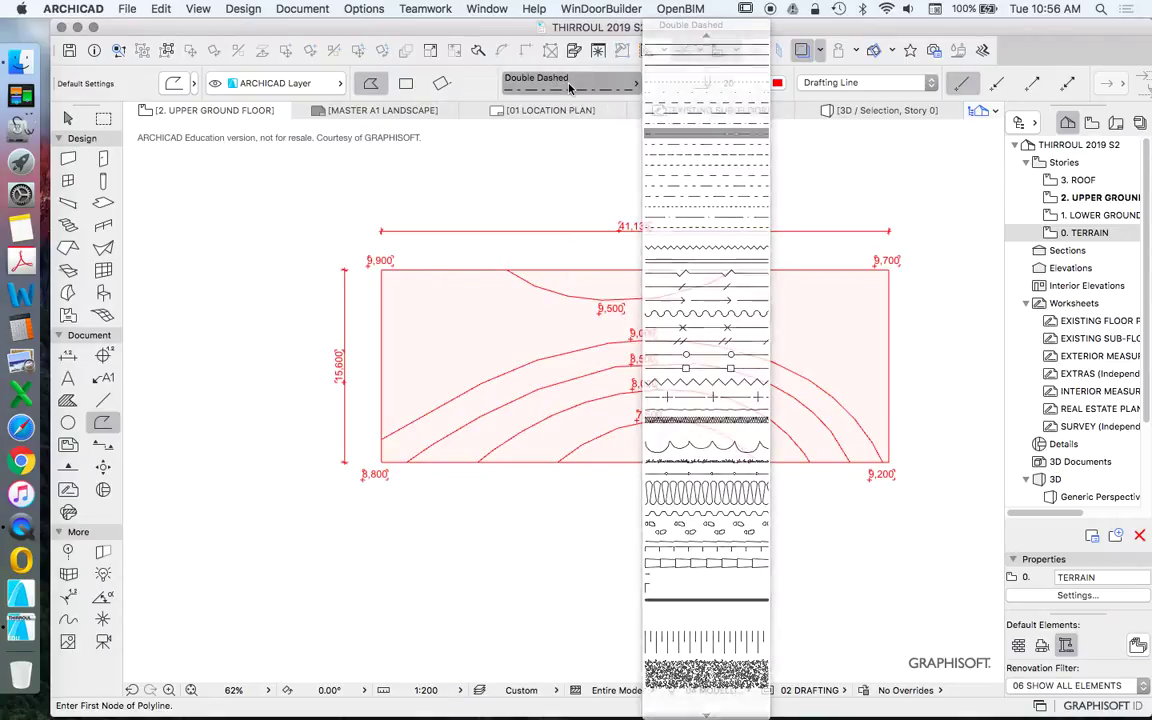
click(555, 84)
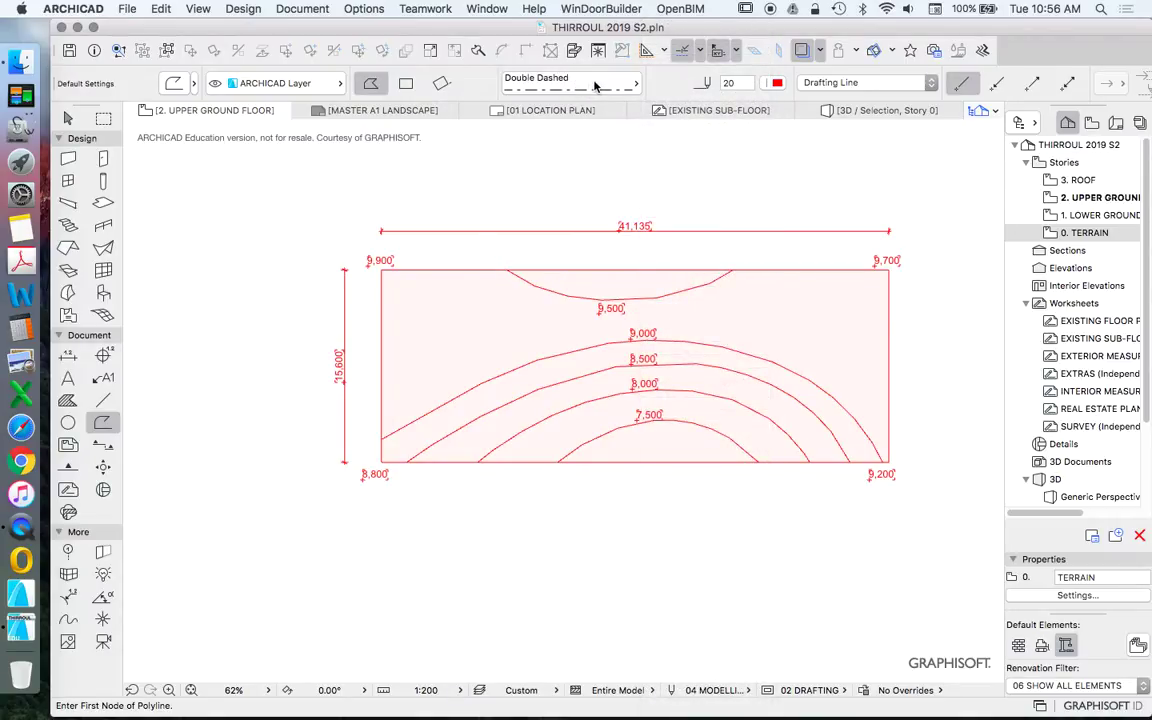
click(778, 84)
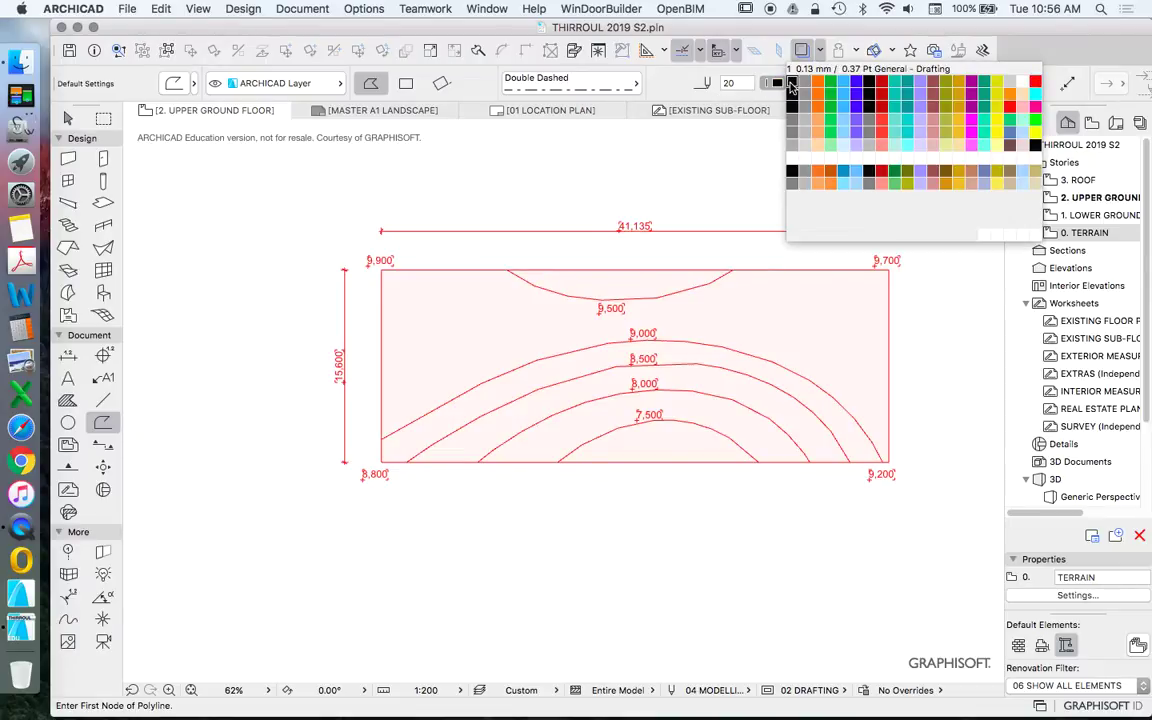
click(791, 86)
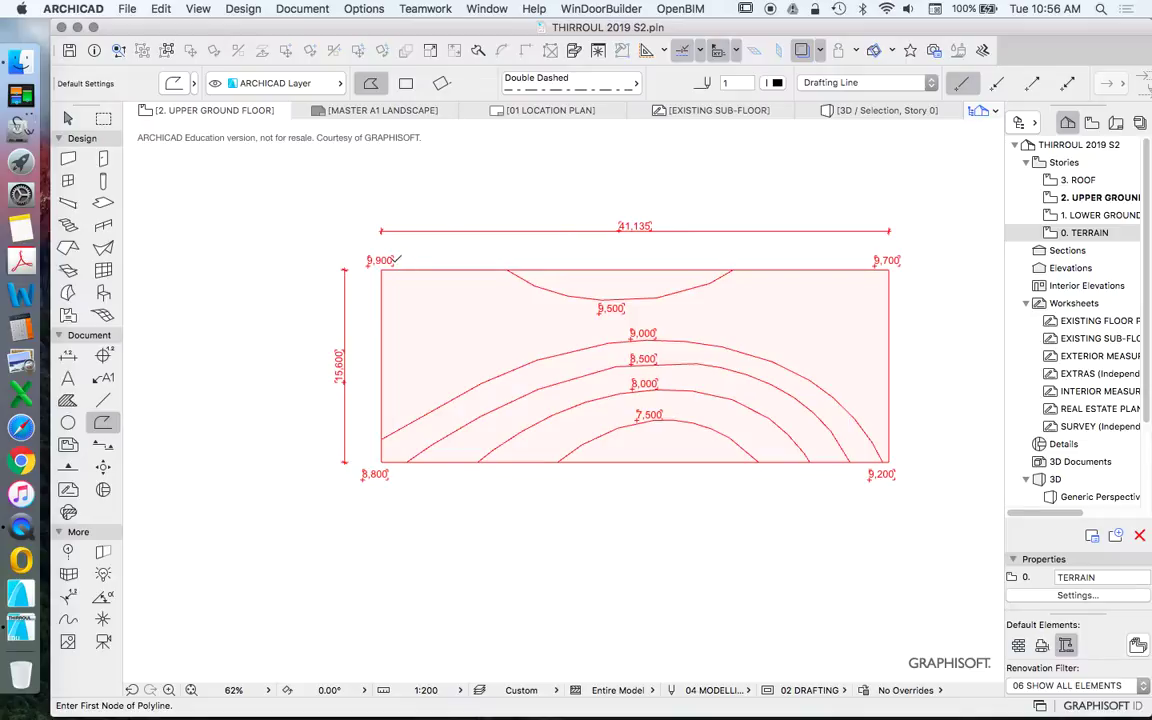
Draw a 41135 x 15600 rectangular polyline over the traced site boundary, from the 9,900 corner to the 9,200 corner
scroll(405, 263, up, 5)
scroll(525, 240, down, 1)
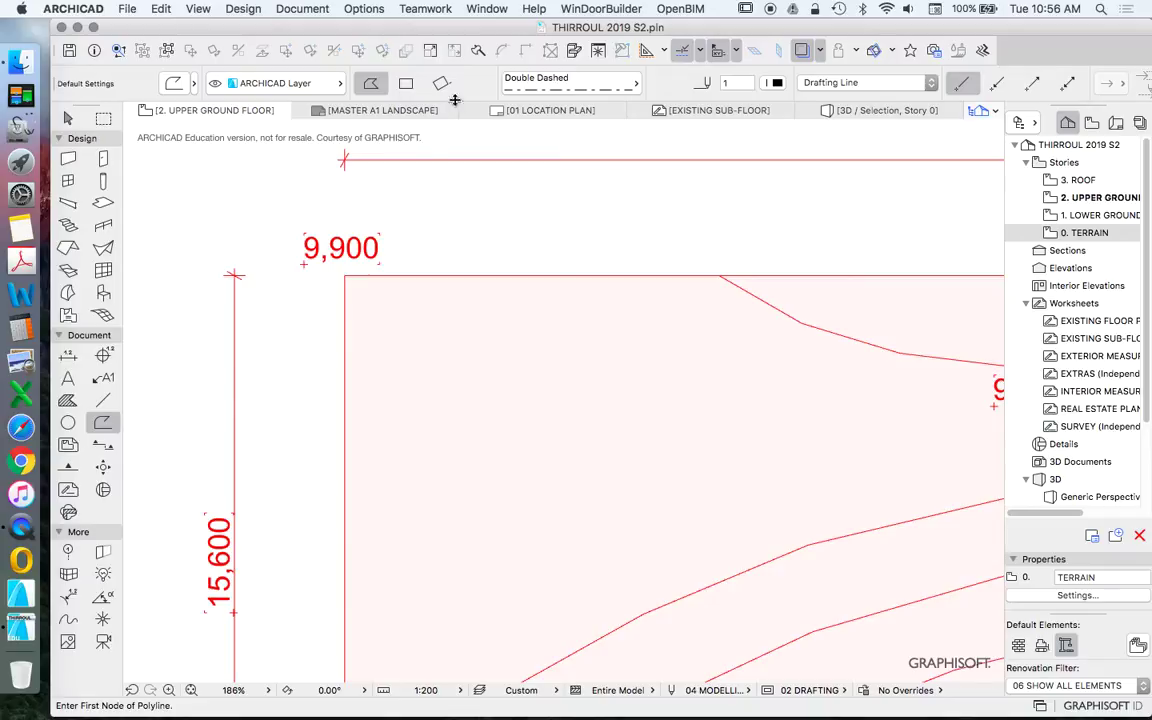
click(410, 85)
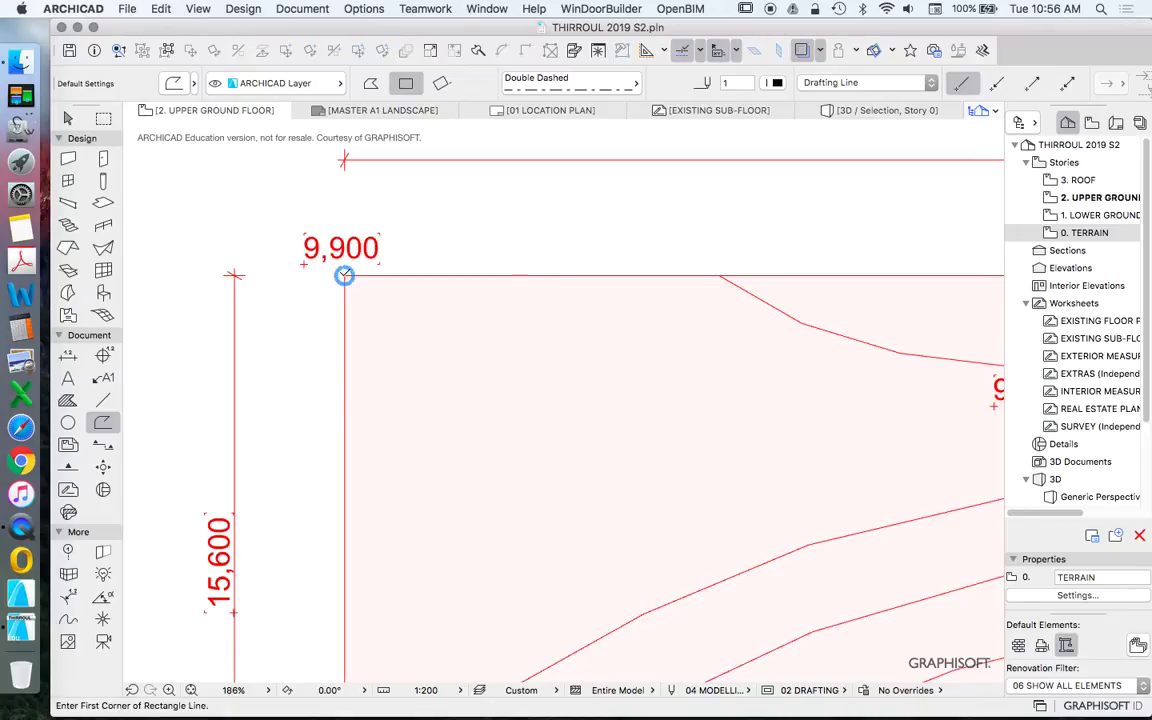
click(343, 267)
scroll(338, 250, down, 3)
scroll(480, 260, down, 4)
scroll(615, 325, up, 8)
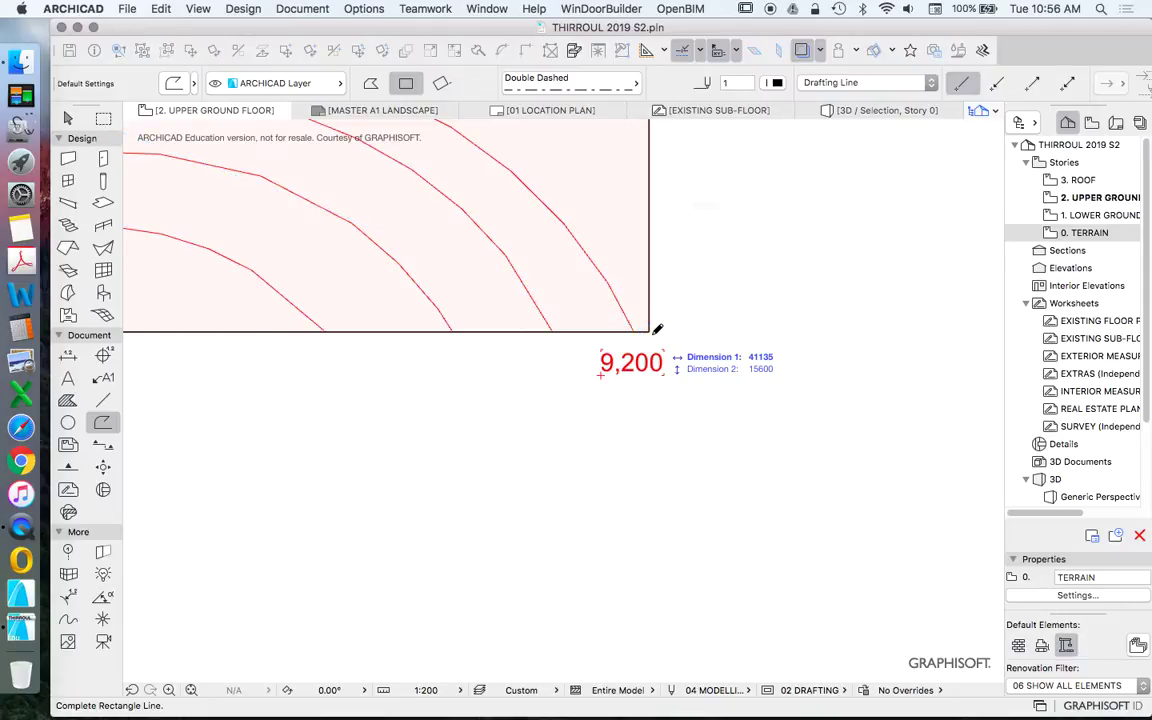
click(650, 331)
scroll(700, 402, down, 6)
scroll(674, 349, up, 3)
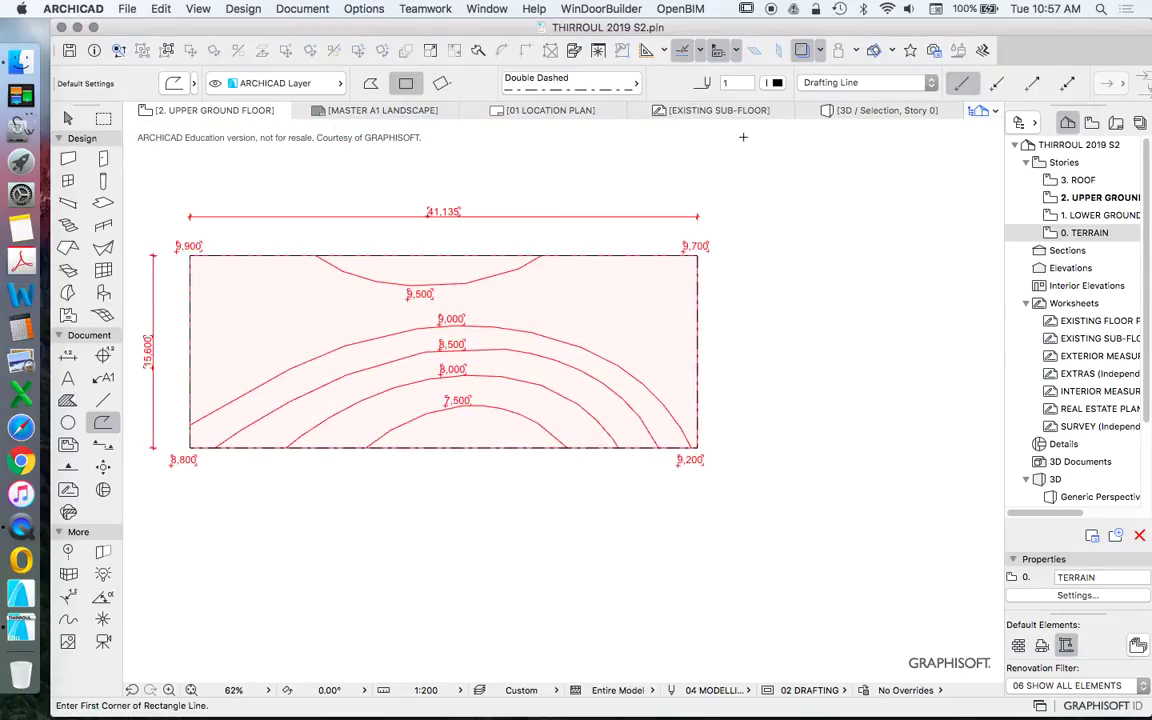
Hide the Terrain trace reference, select the boundary polyline to check it, and clear the selection
click(801, 50)
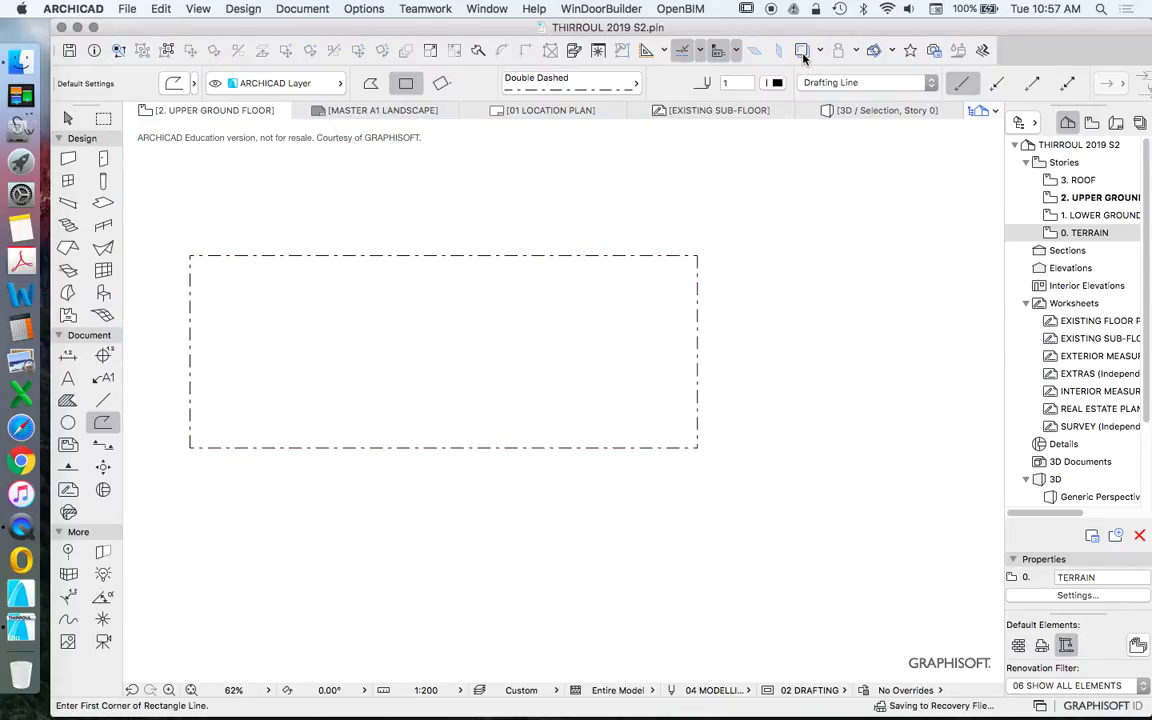
click(79, 120)
click(246, 256)
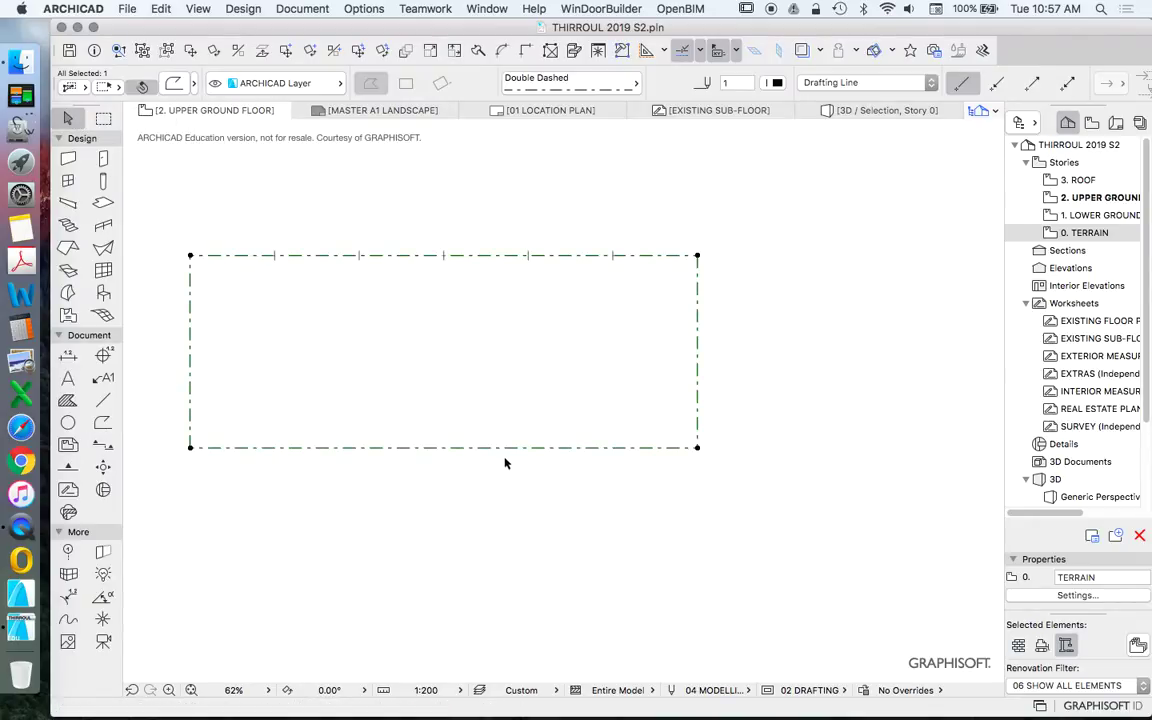
click(463, 525)
click(432, 447)
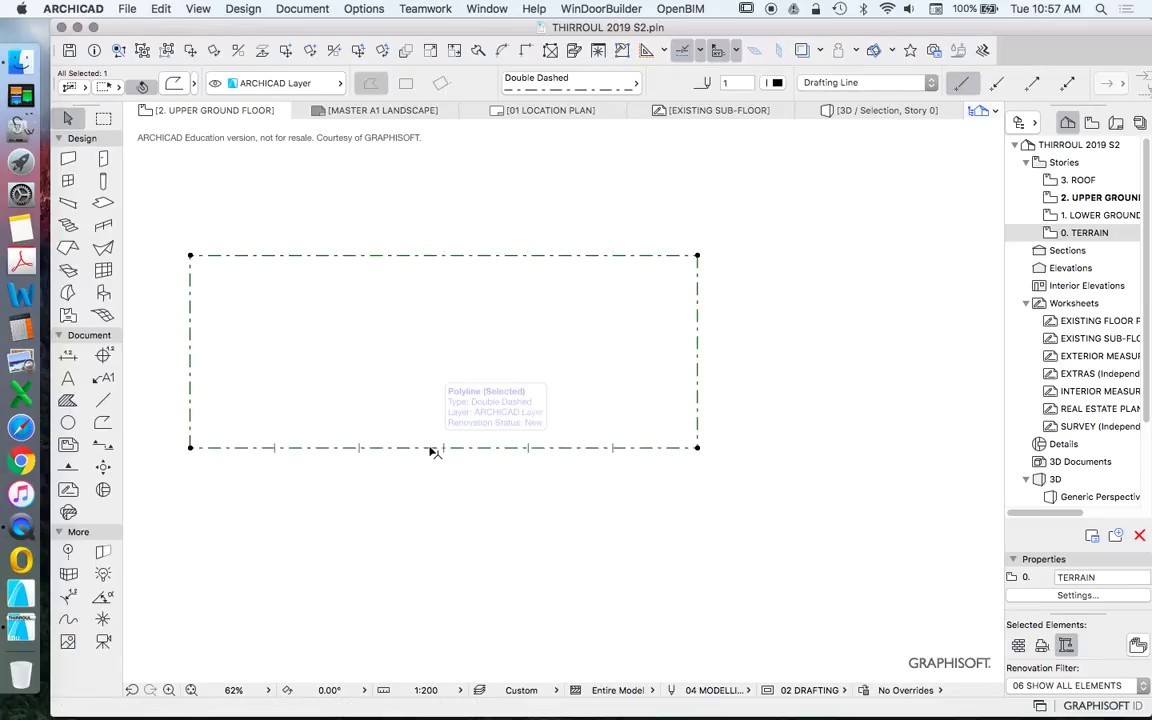
scroll(587, 467, down, 2)
scroll(499, 450, up, 2)
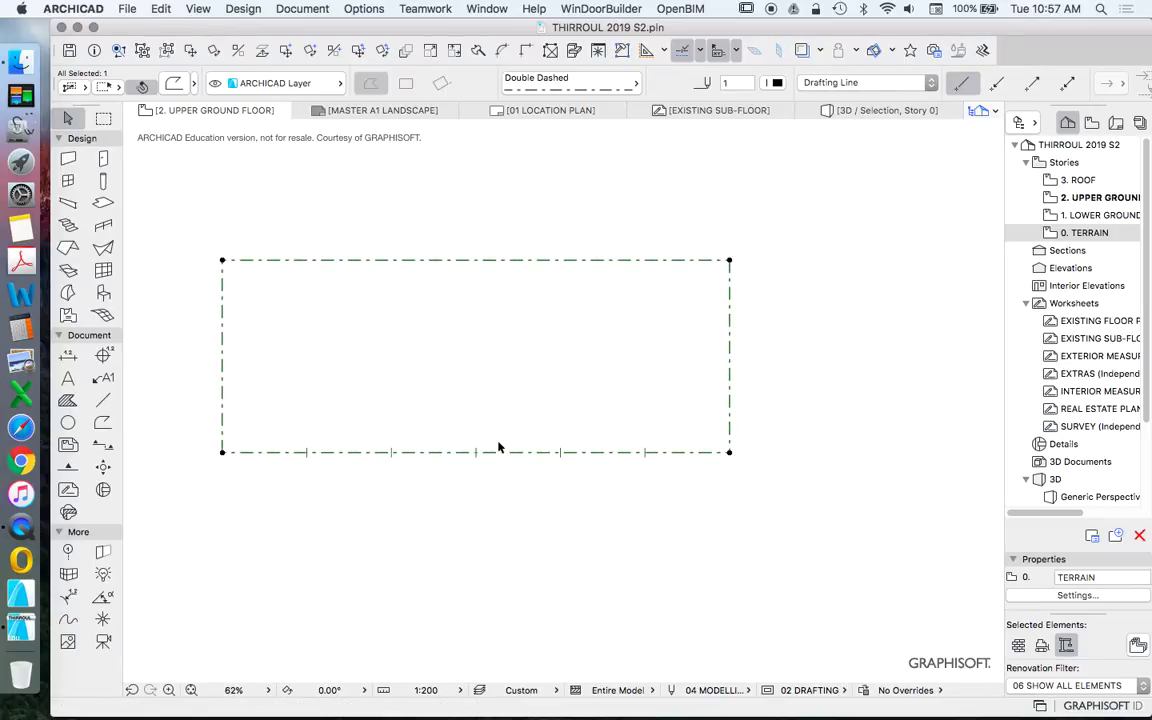
scroll(641, 417, down, 1)
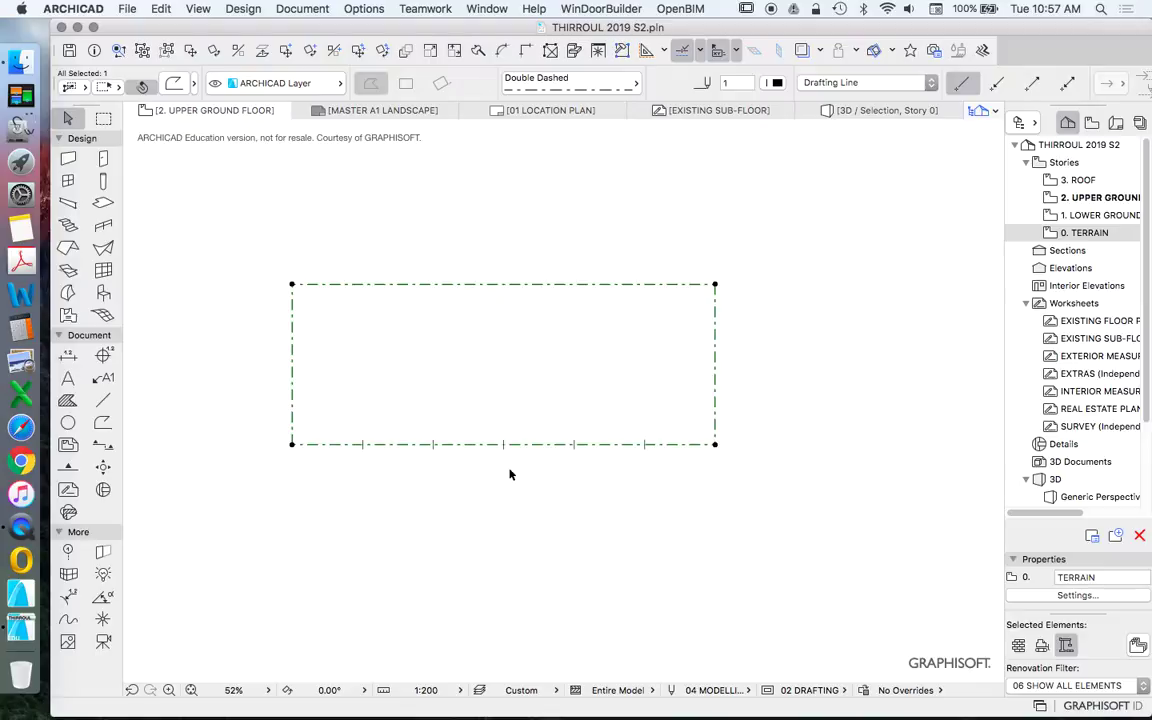
scroll(570, 400, down, 1)
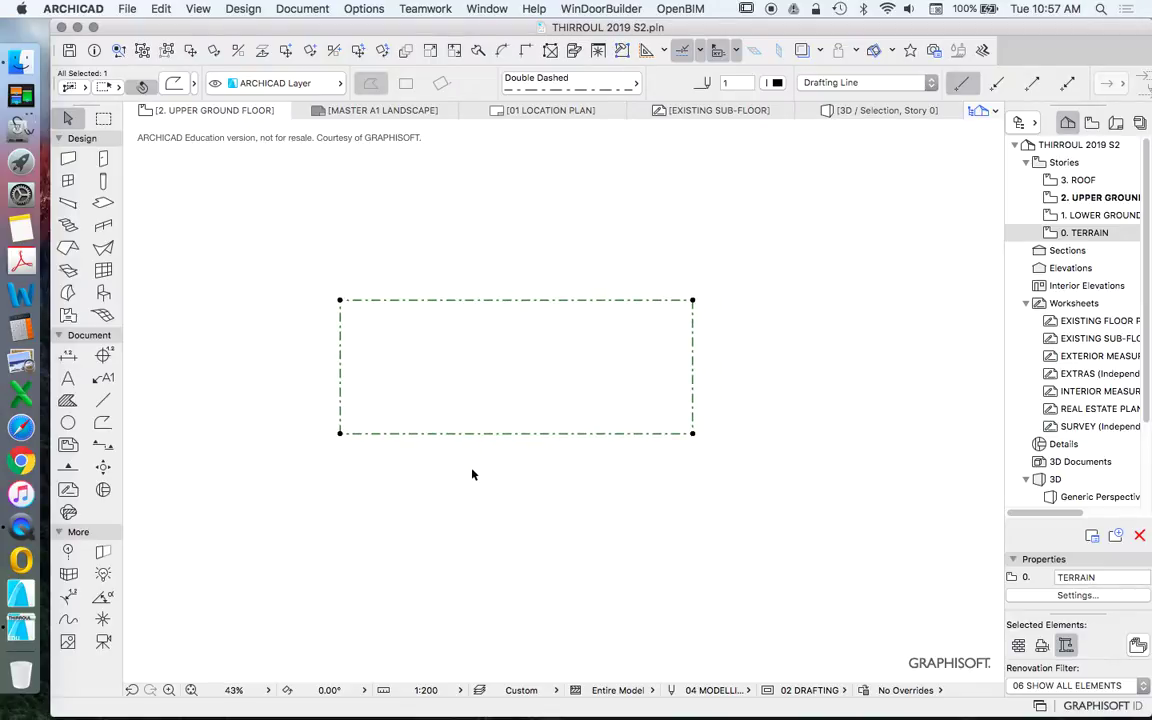
click(519, 478)
Set the Line tool default layer to ARCHICAD Layer
scroll(520, 432, down, 1)
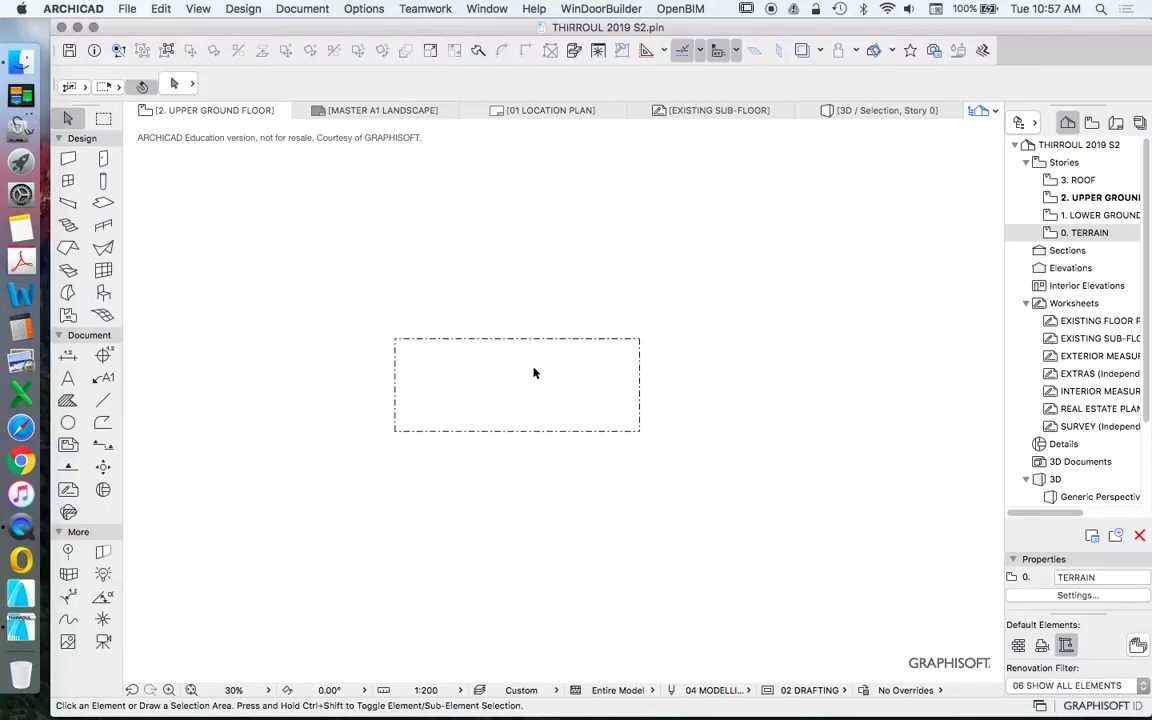
scroll(532, 410, up, 2)
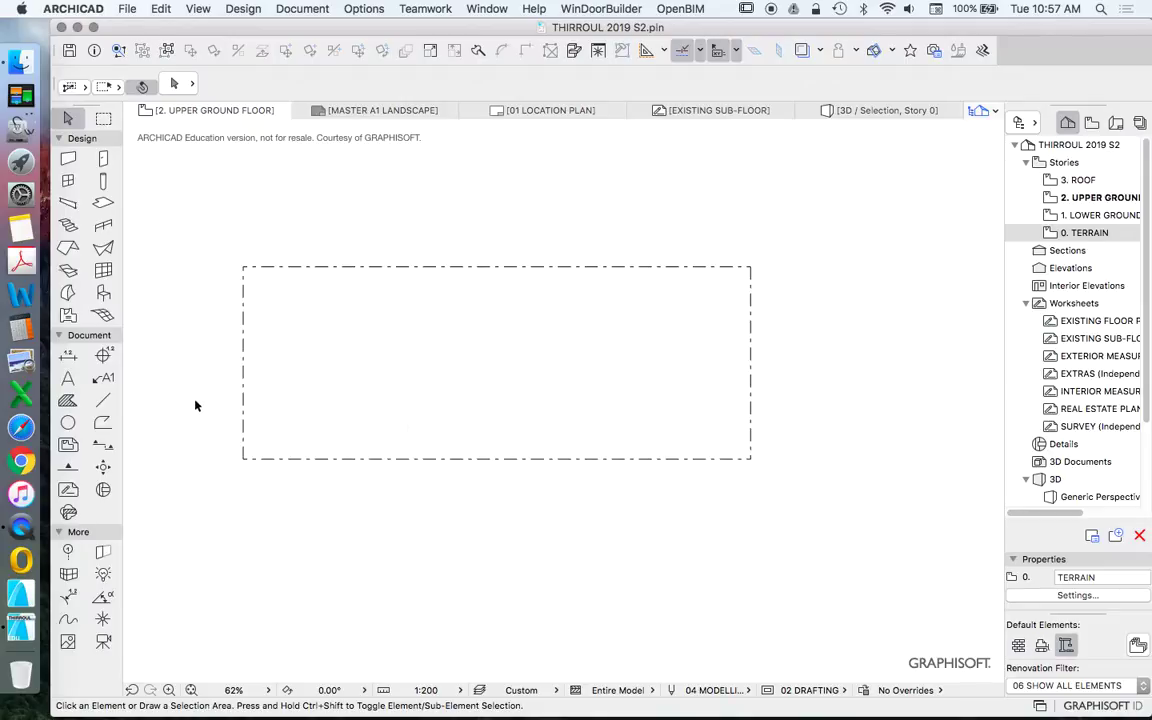
click(103, 400)
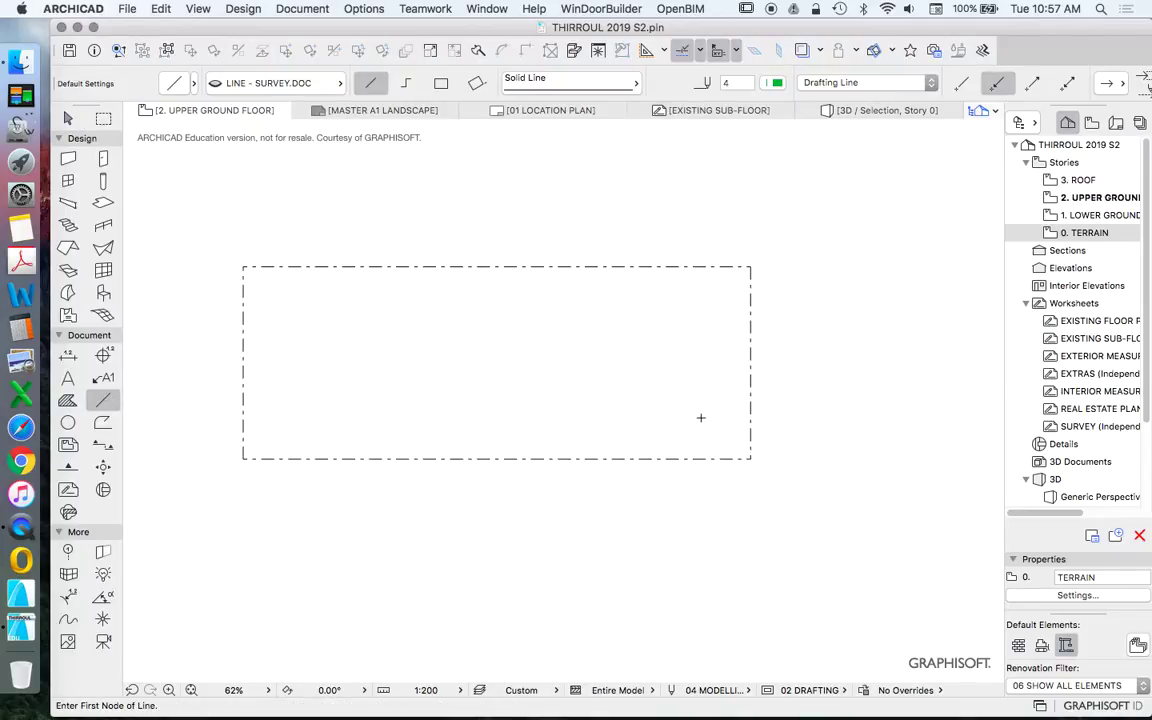
scroll(701, 416, up, 3)
click(270, 83)
click(442, 45)
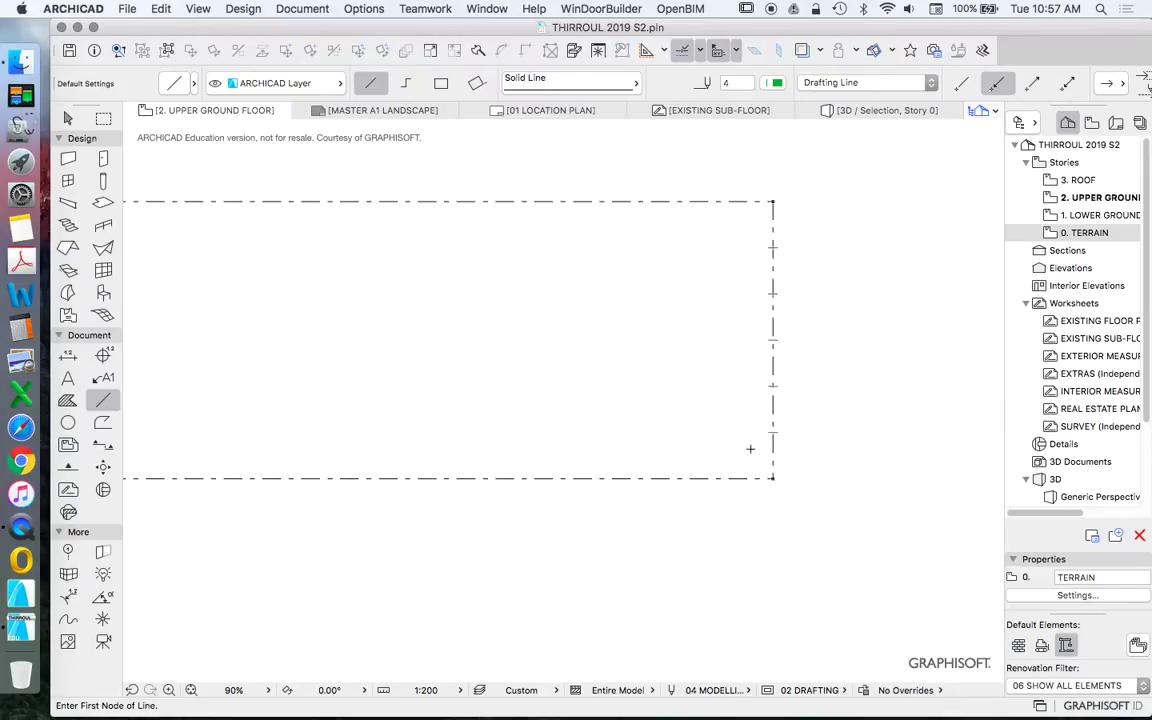
Draw a horizontal line about 8540 long inward from the boundary's right-hand edge
click(772, 400)
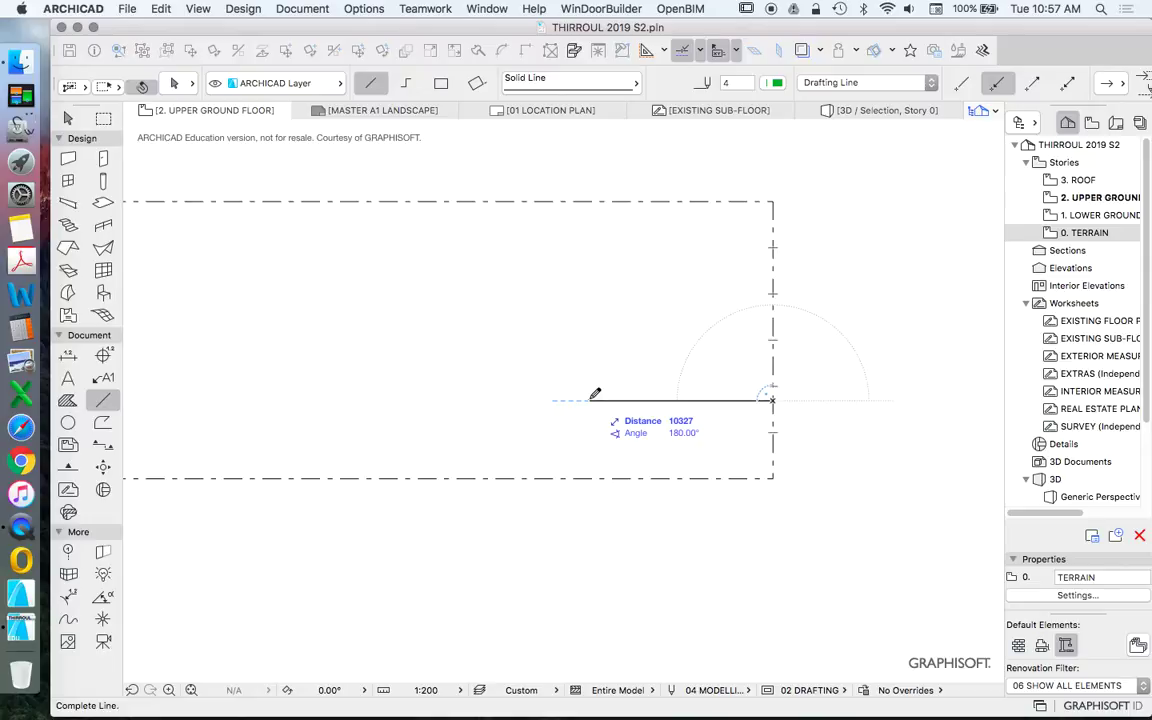
key(Tab)
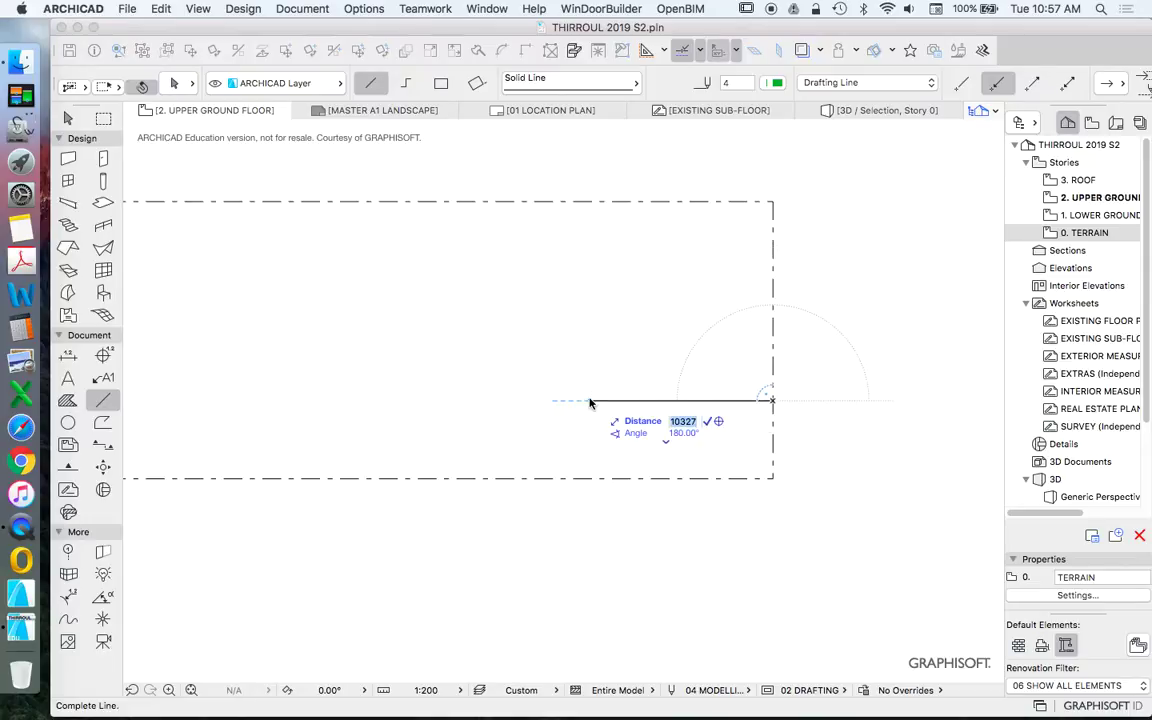
text(8540)
key(Return)
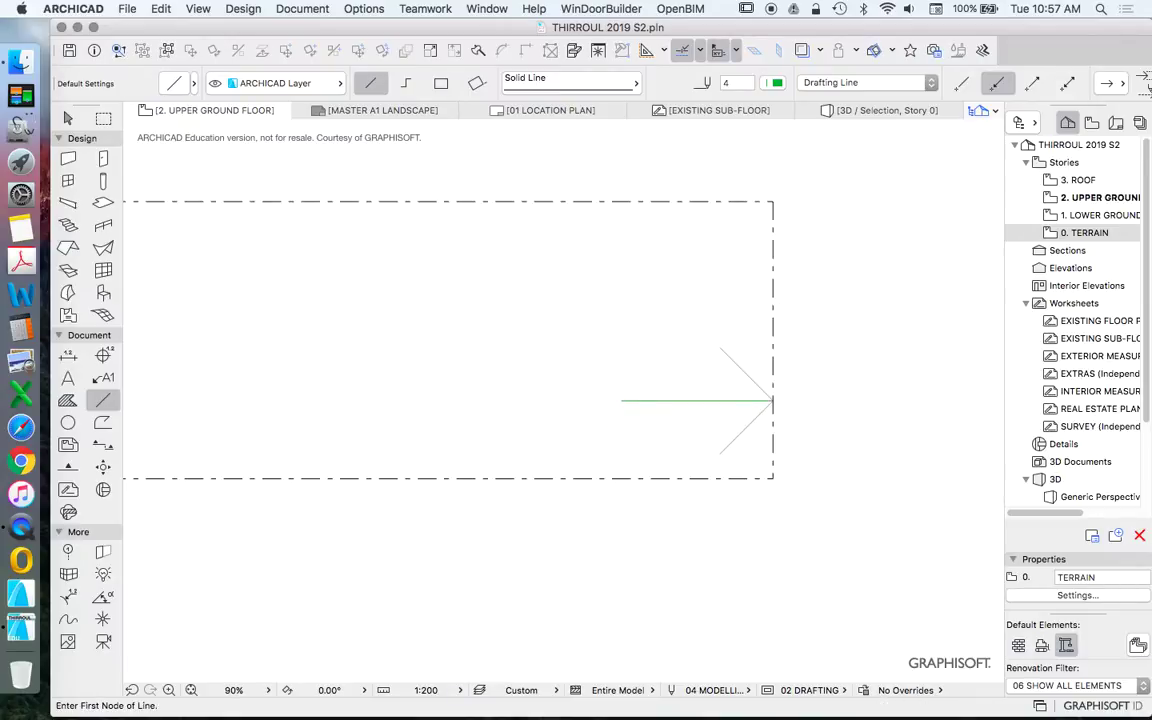
Select the horizontal line at the right-hand boundary and remove its arrowhead
shift+click(773, 401)
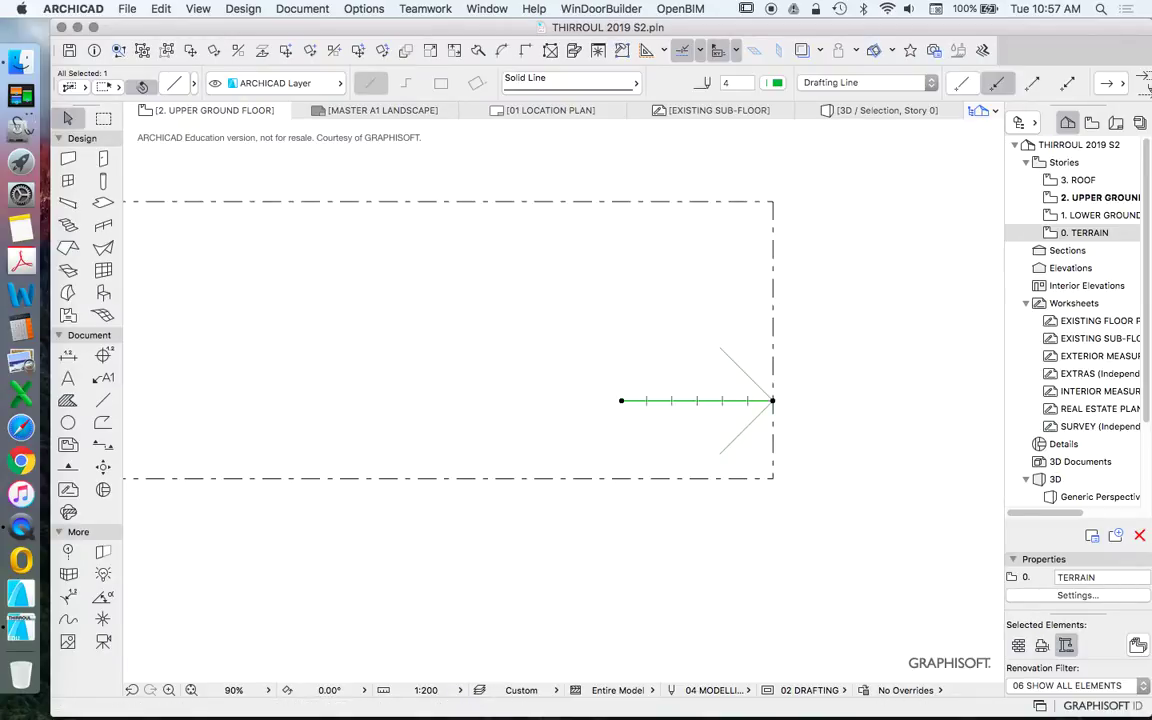
click(961, 83)
key(Escape)
key(Escape)
click(730, 400)
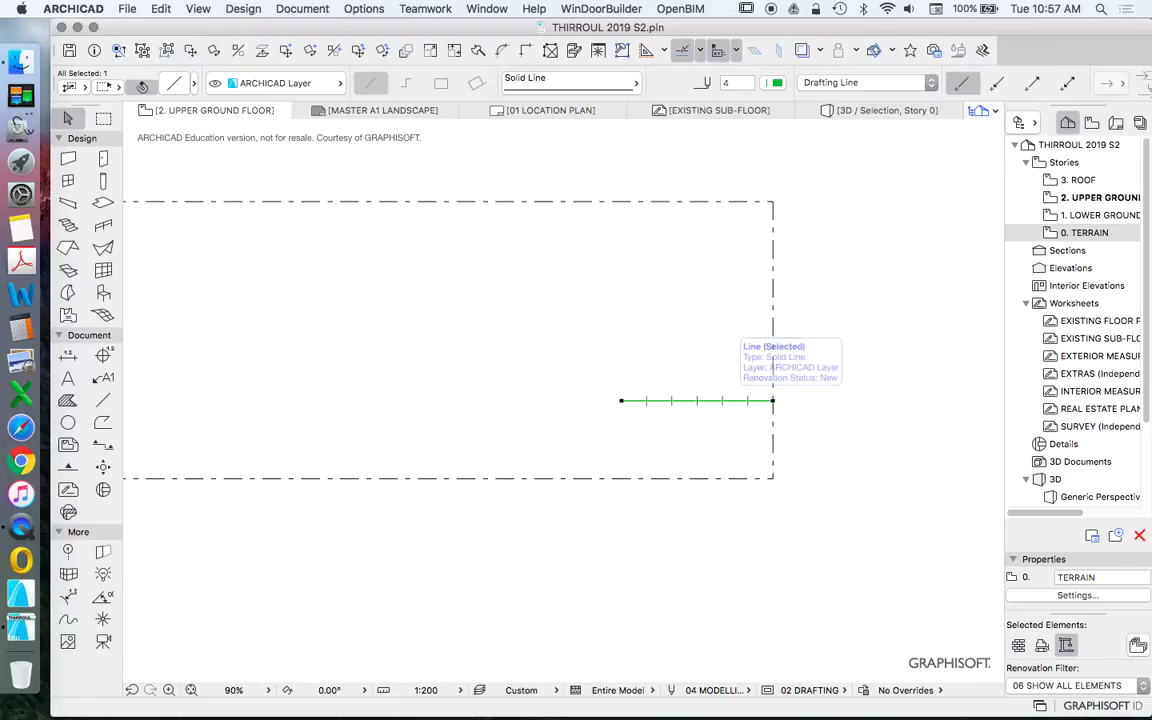
Delete the short horizontal line inside the boundary
alt+click(730, 400)
key(Escape)
key(Escape)
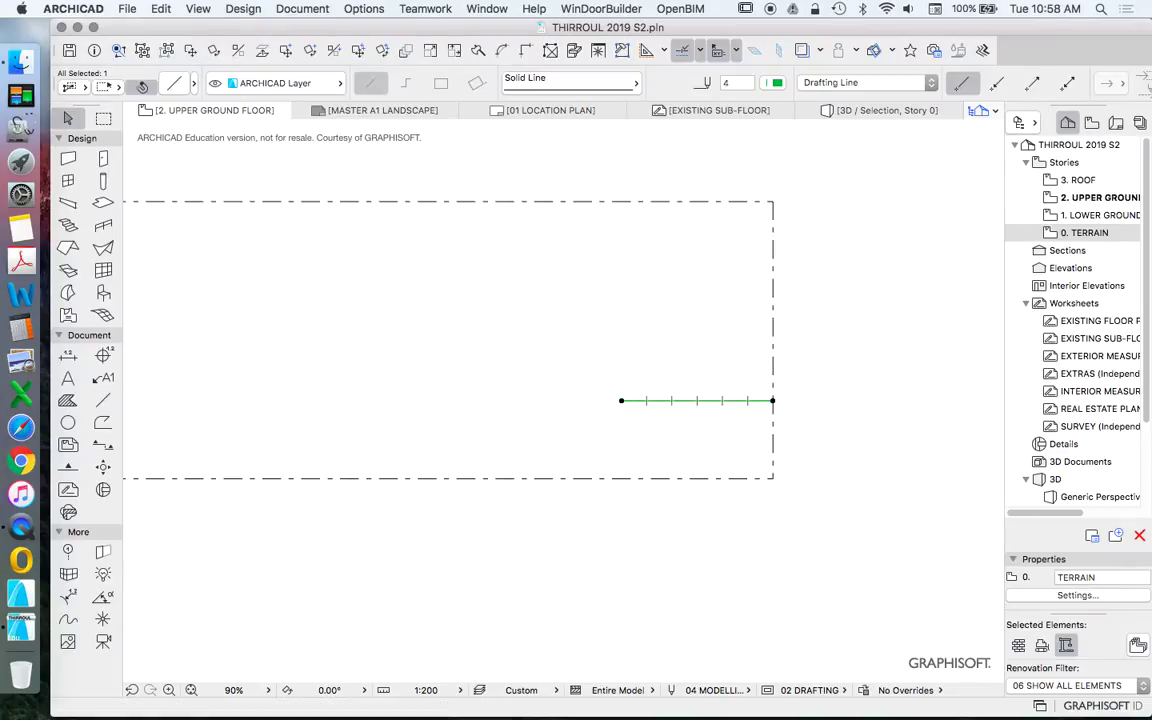
key(Delete)
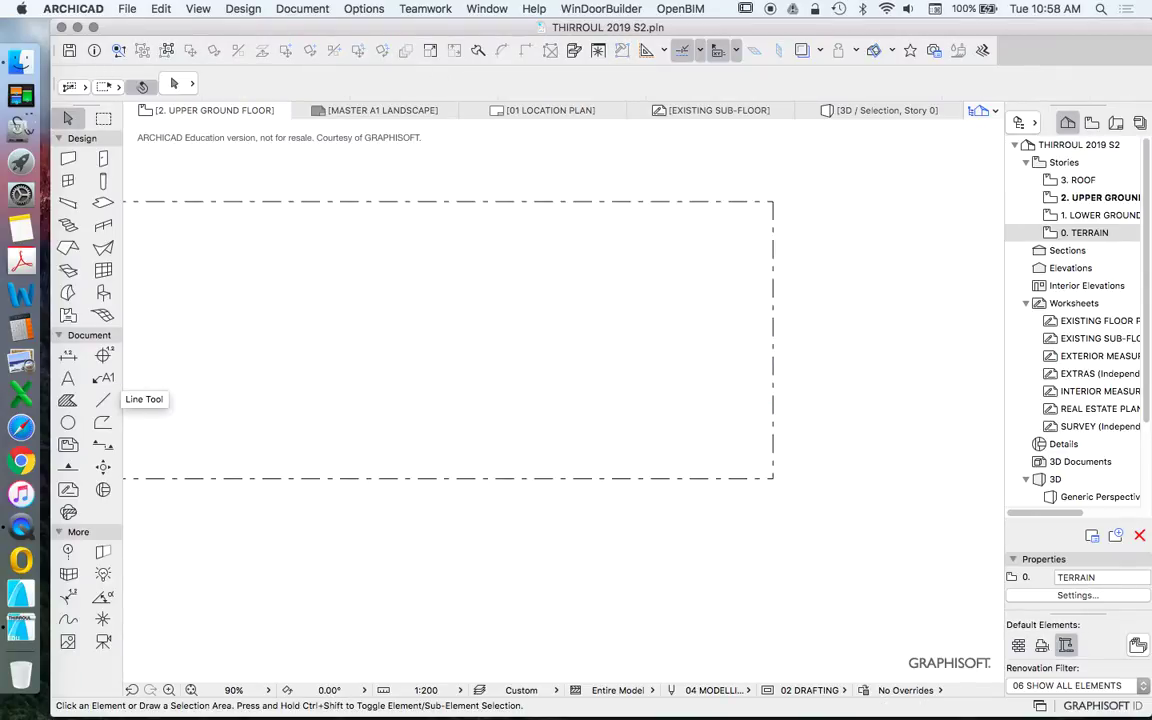
Draw a line along the boundary's right-hand edge with the Offset method, offset 8540 inward
click(103, 400)
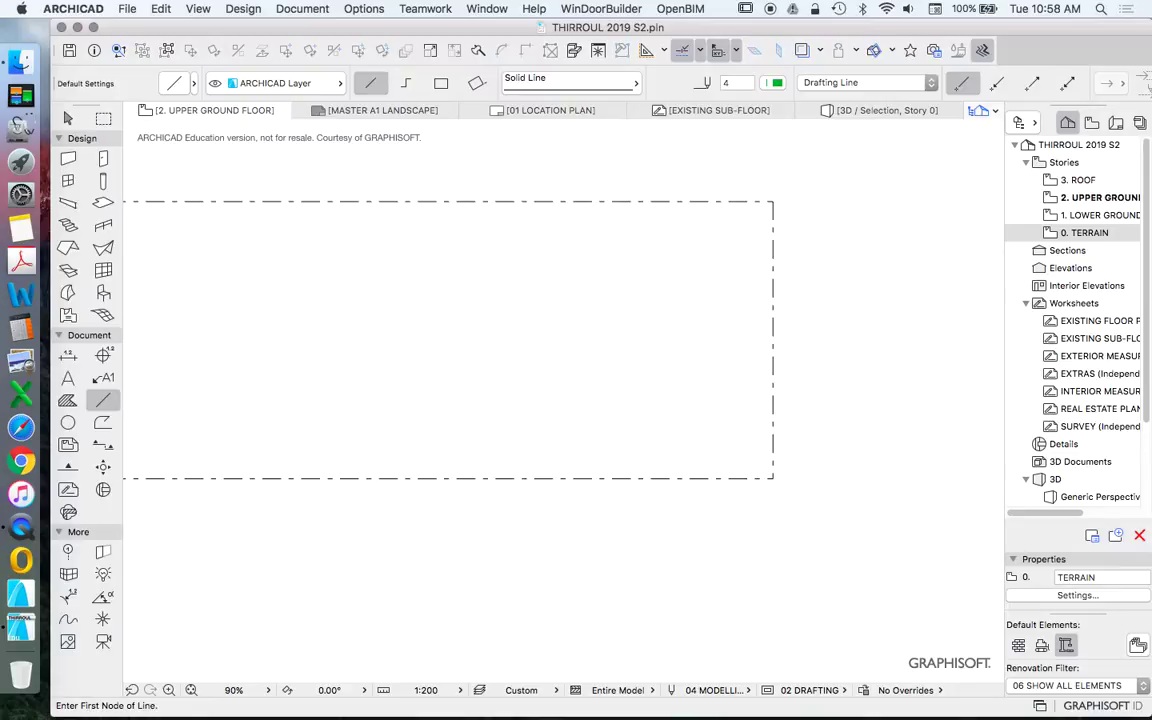
click(772, 478)
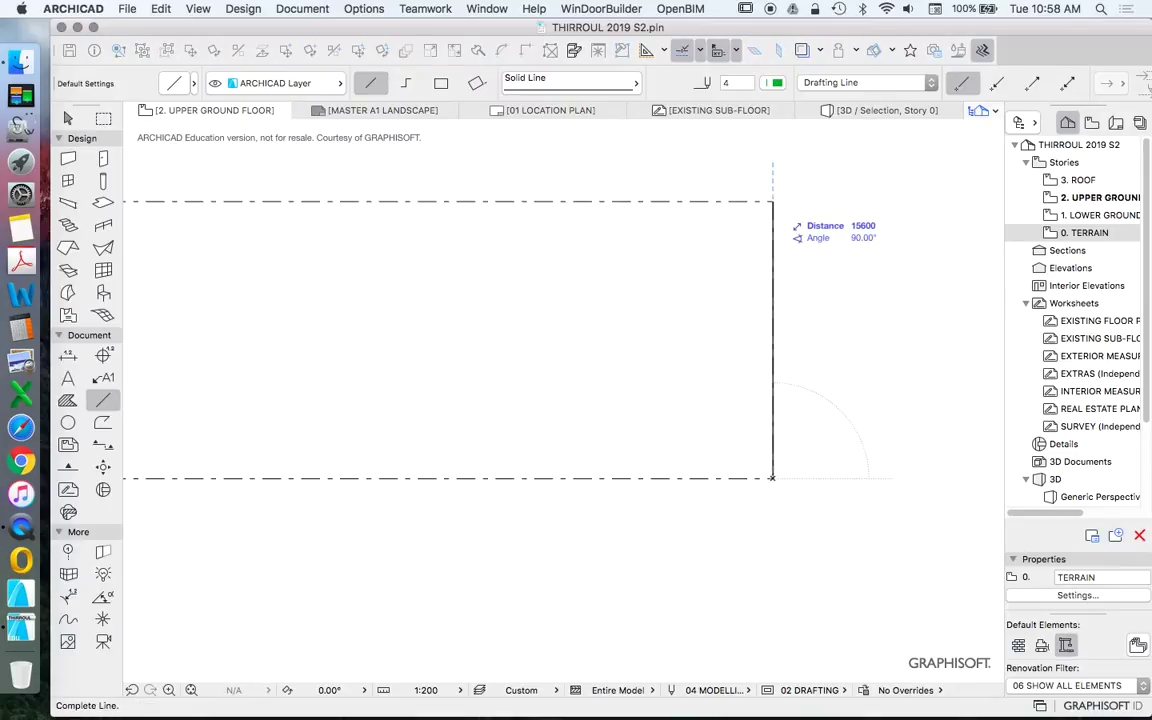
click(772, 201)
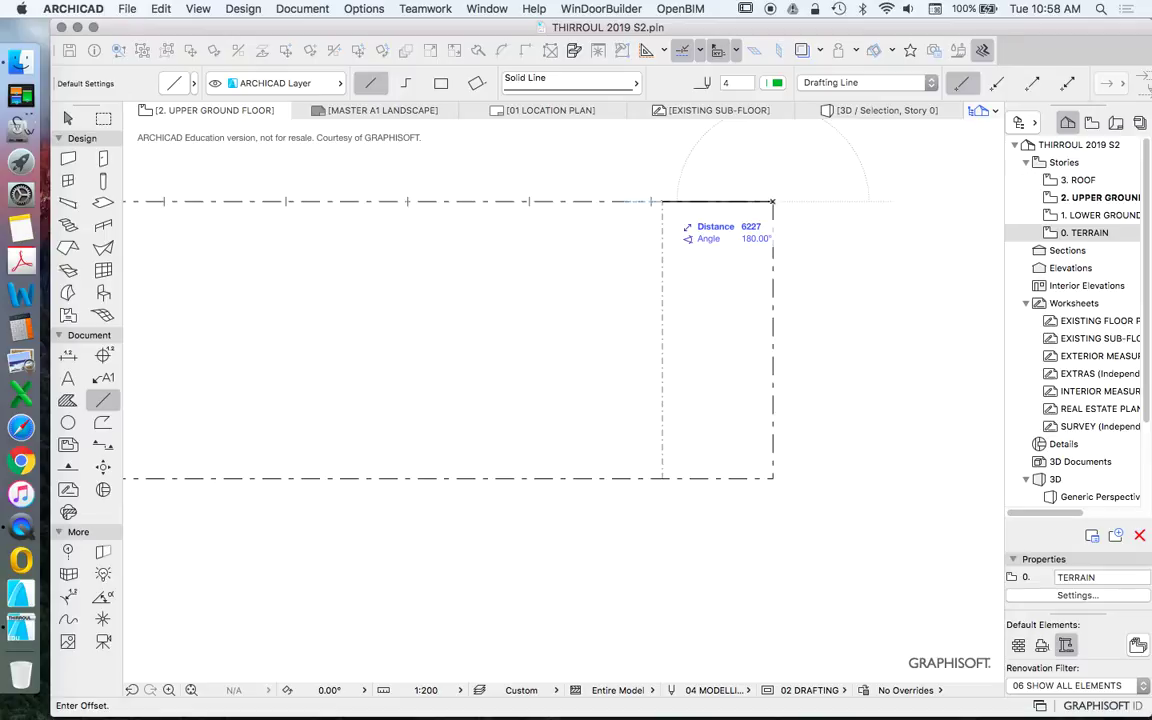
text(85)
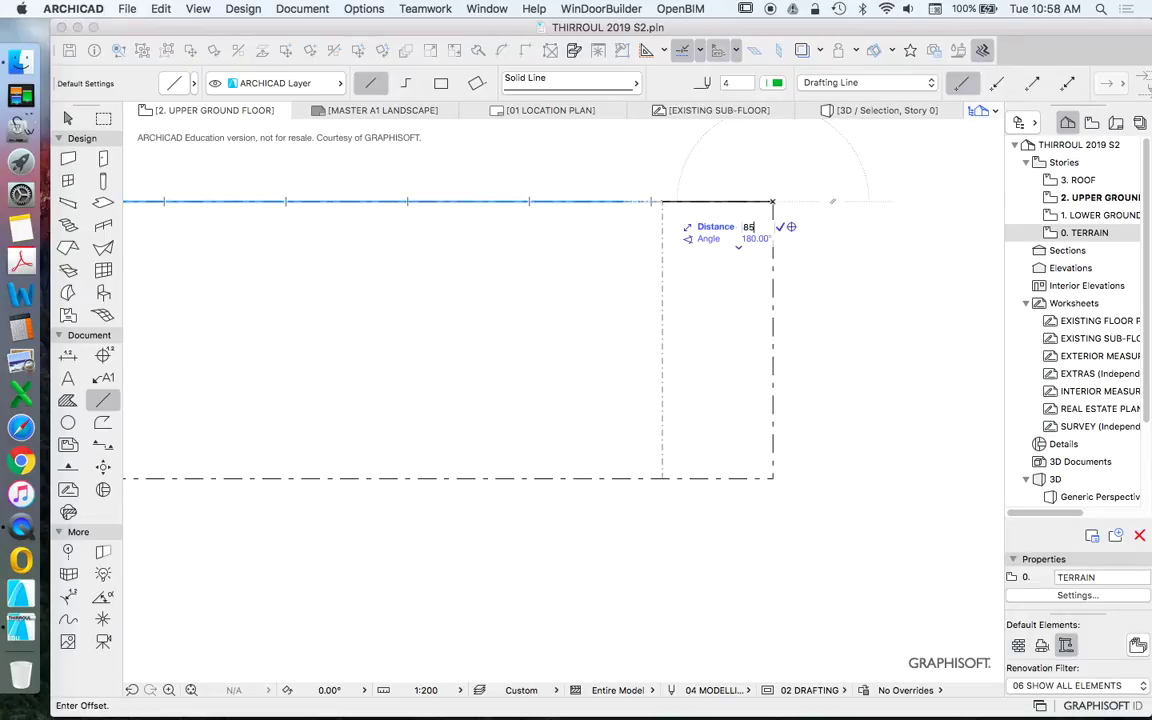
text(40)
key(Return)
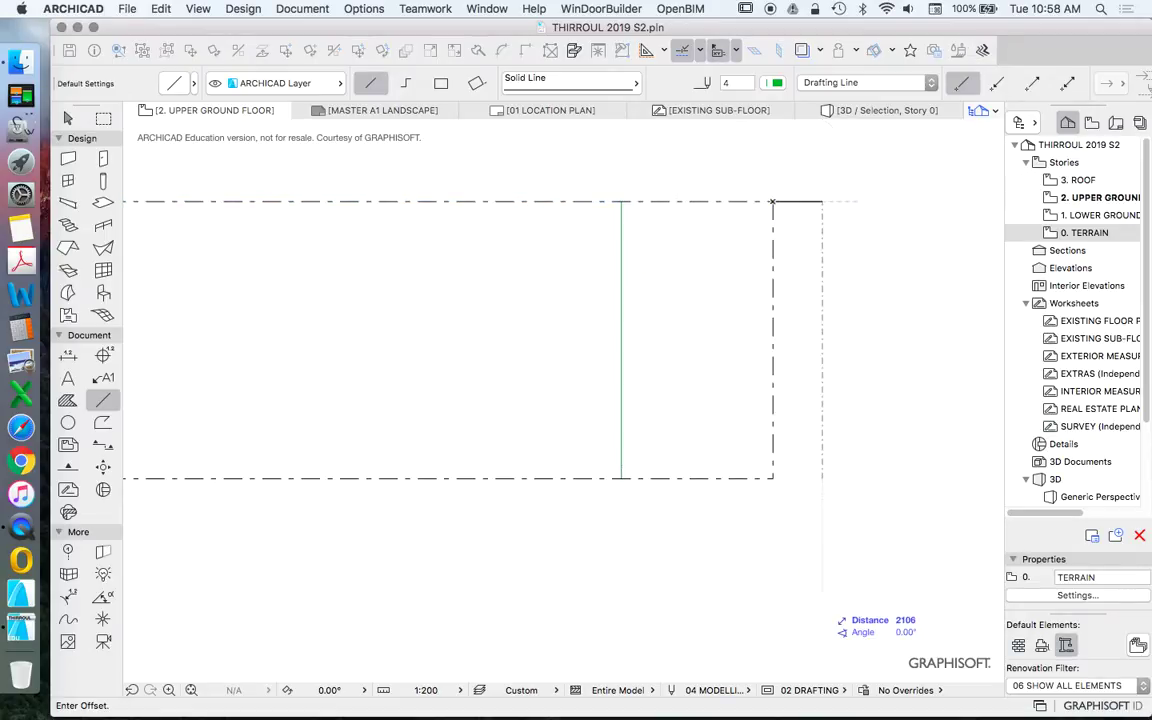
key(Escape)
Delete the vertical green offset line inside the boundary
scroll(752, 505, down, 3)
scroll(756, 562, up, 2)
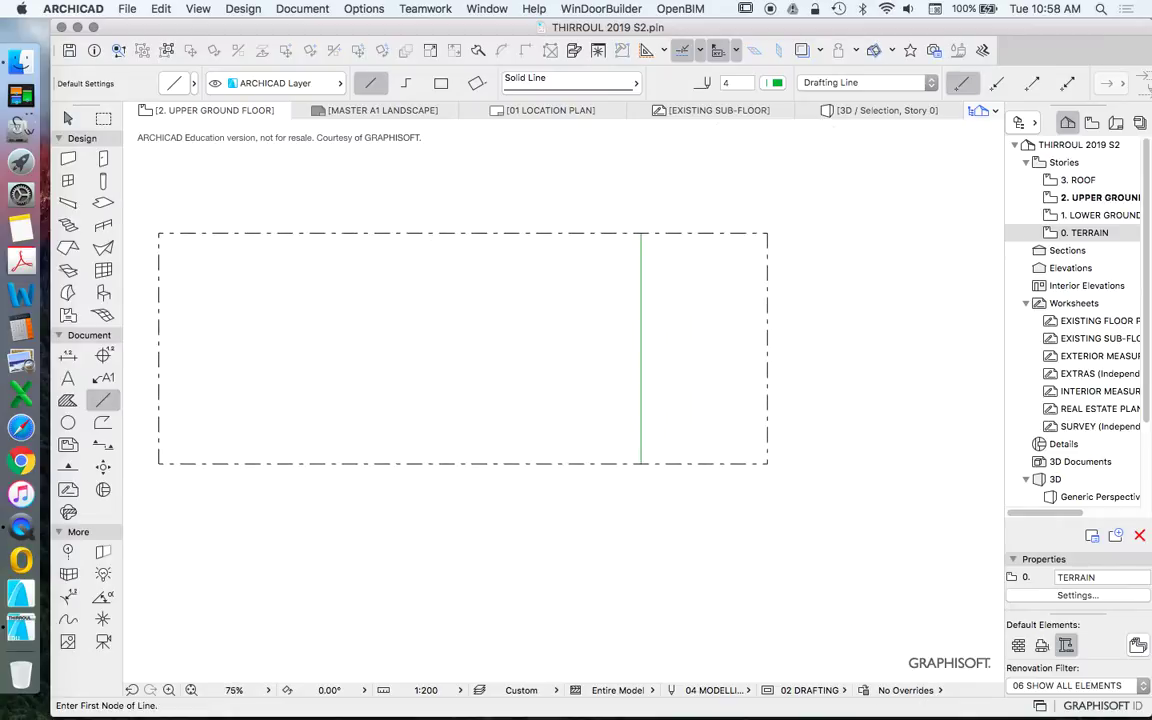
scroll(732, 356, down, 3)
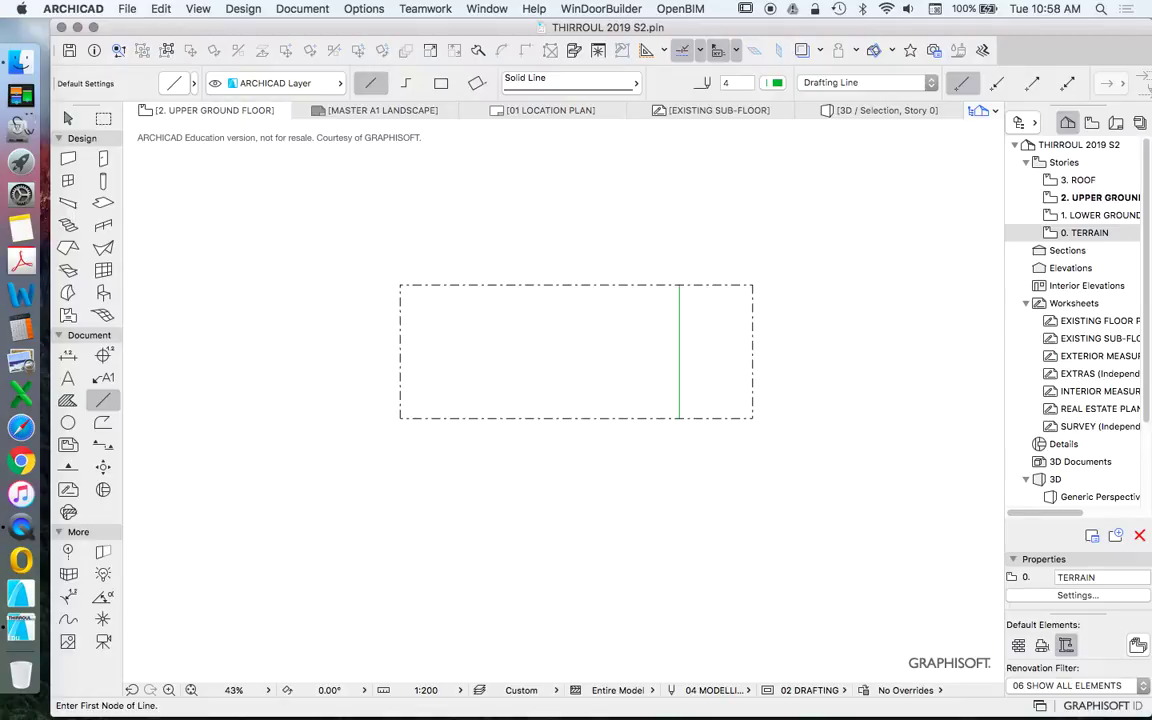
scroll(710, 398, up, 3)
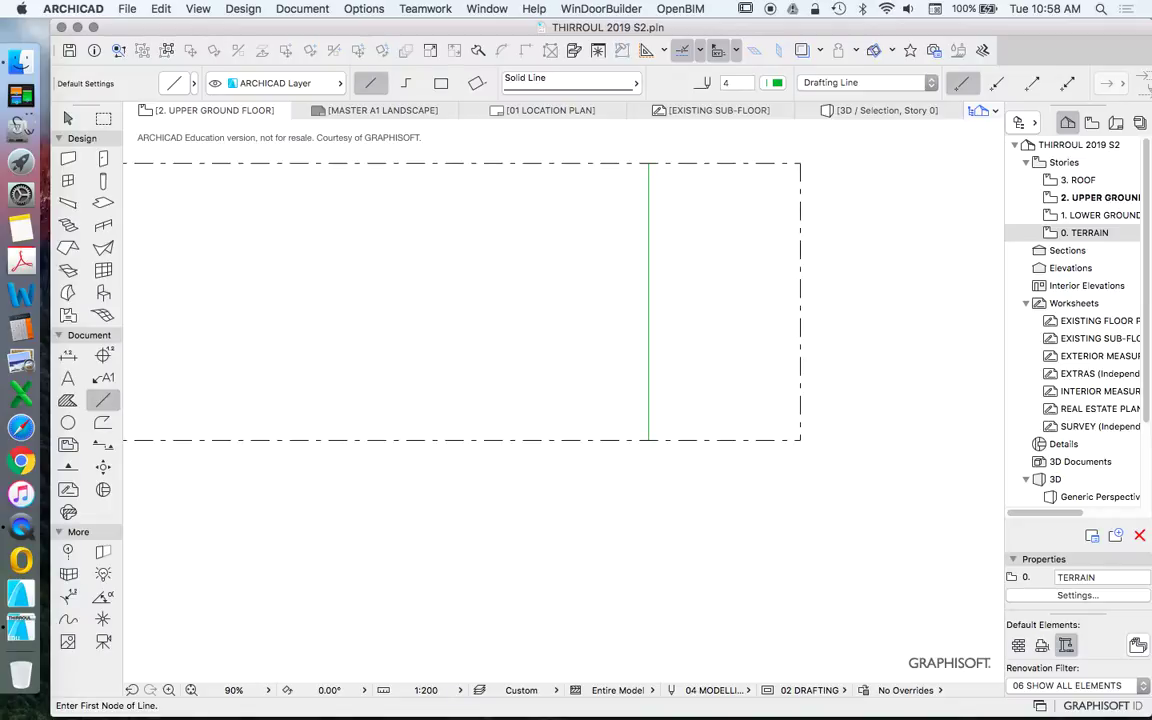
key(Escape)
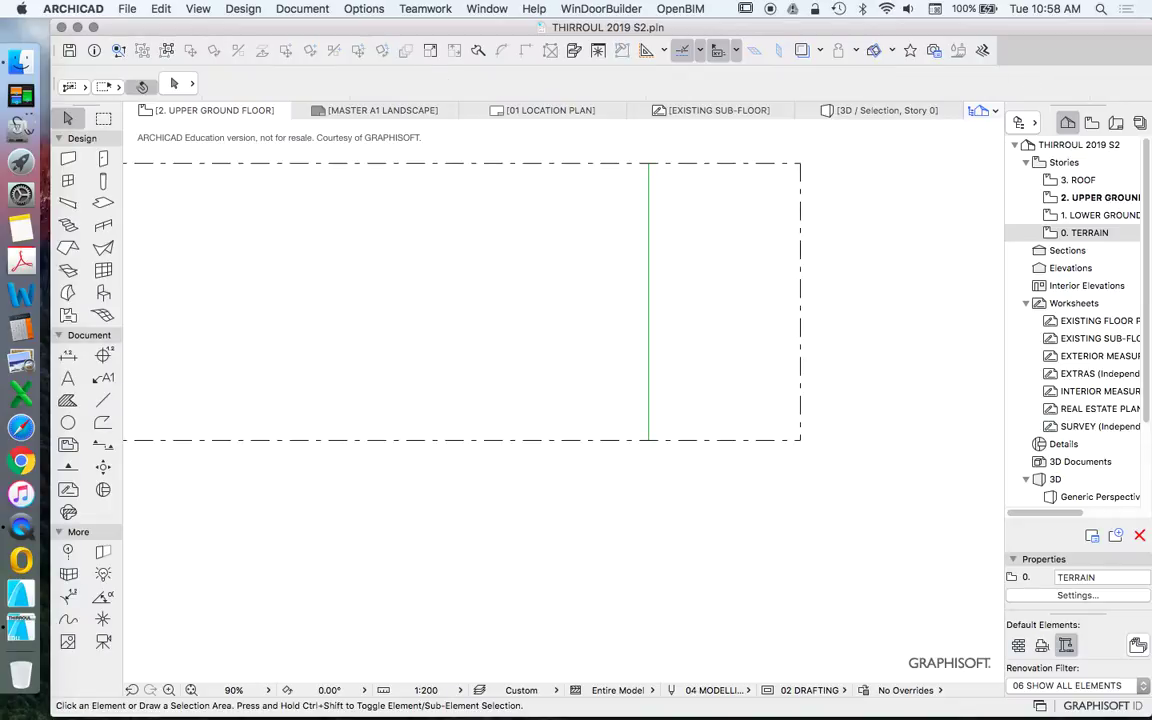
click(648, 301)
key(Delete)
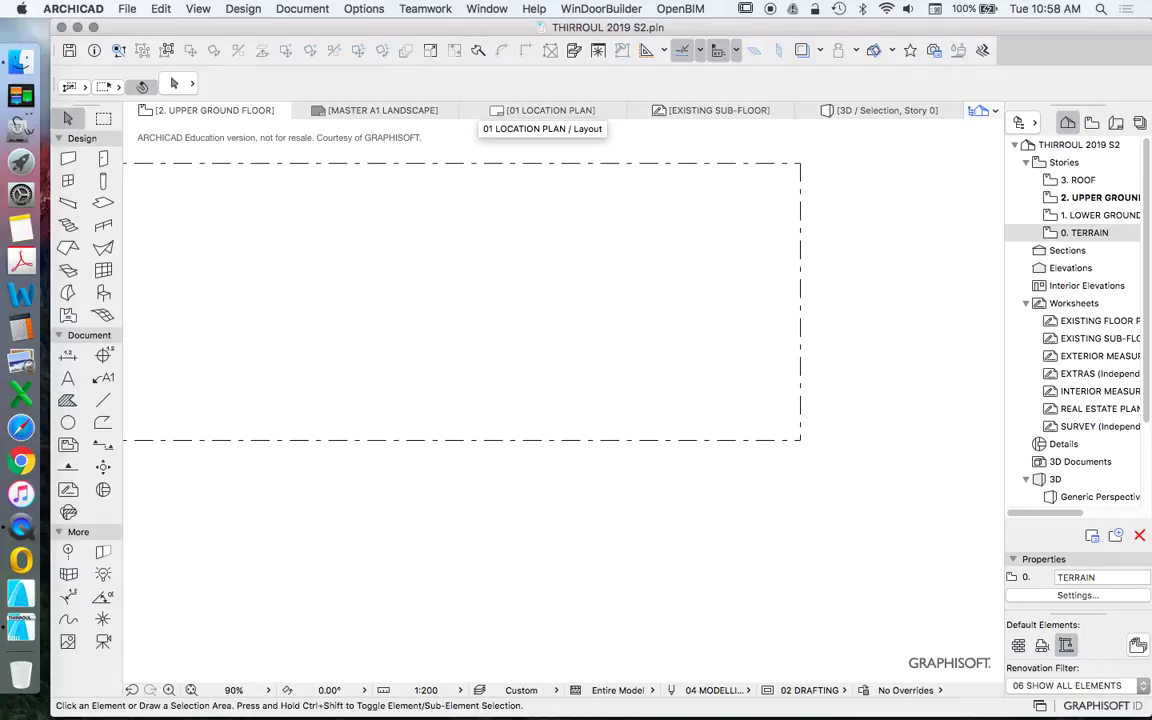
Show the Control Box palette
click(487, 8)
mouse_move(580, 231)
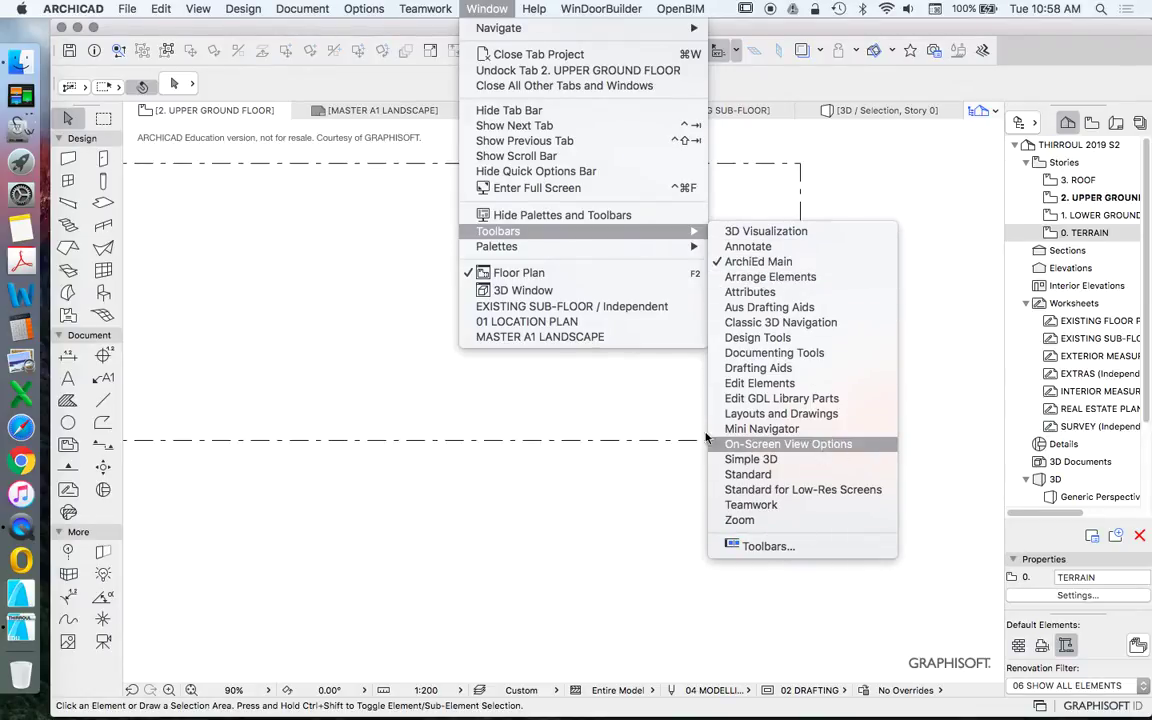
mouse_move(638, 256)
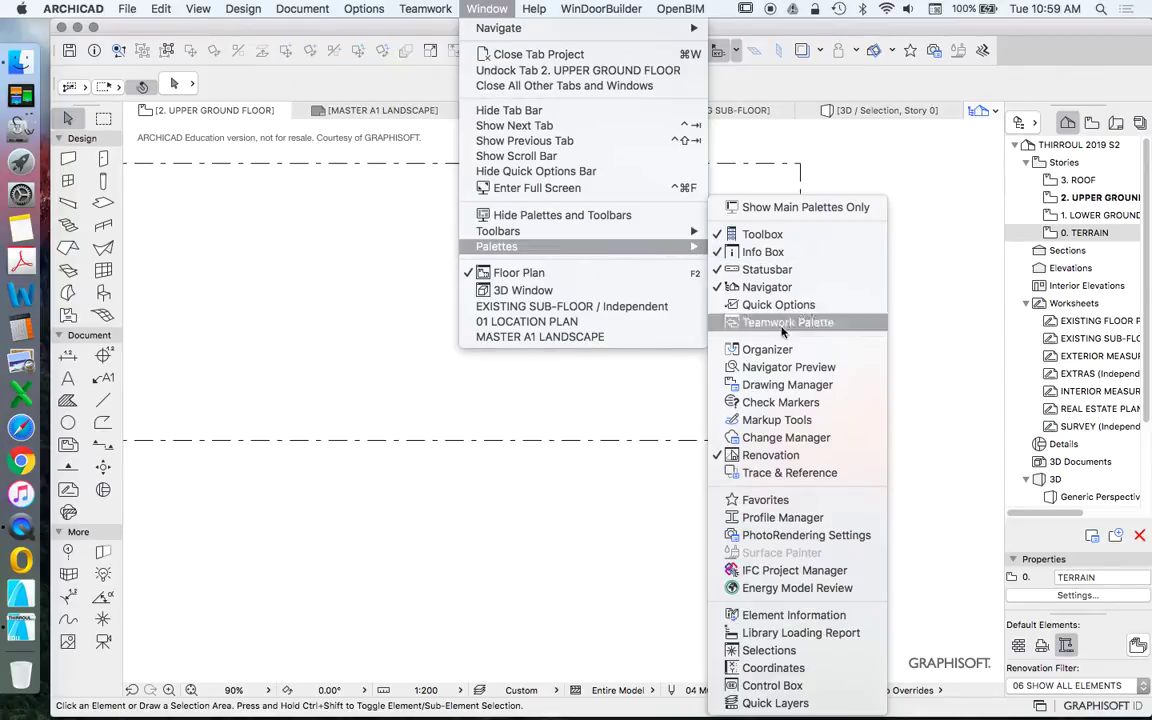
click(761, 688)
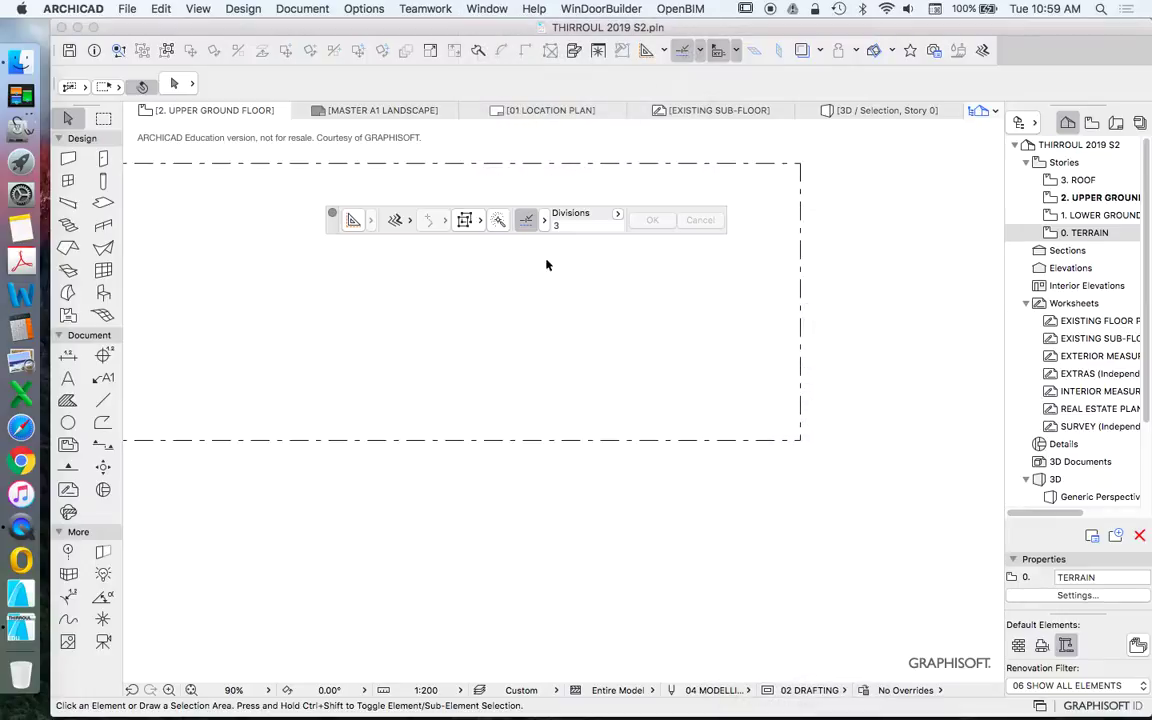
drag(334, 226, 333, 251)
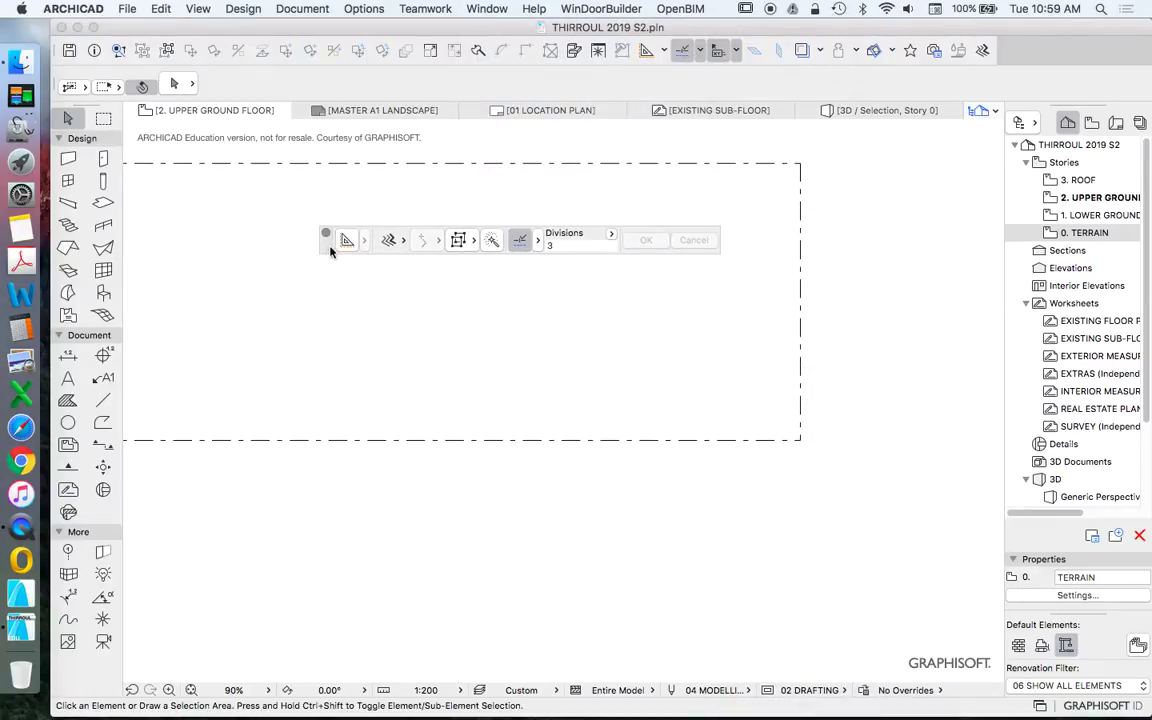
Shift the floating Control Box and turn on the Offset construction method
click(394, 247)
click(408, 263)
click(397, 244)
click(393, 247)
click(411, 257)
drag(327, 237, 421, 255)
click(983, 50)
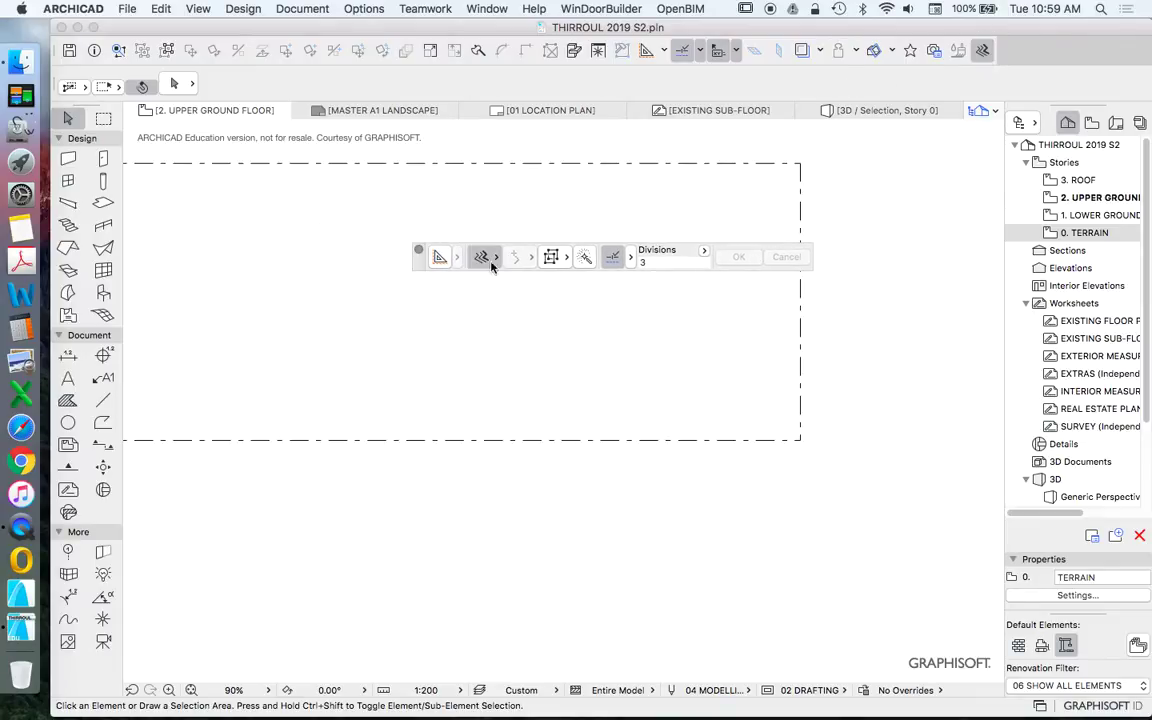
Dock the Control Box palette just above the status bar
drag(419, 250, 376, 238)
drag(446, 251, 545, 263)
drag(377, 240, 436, 705)
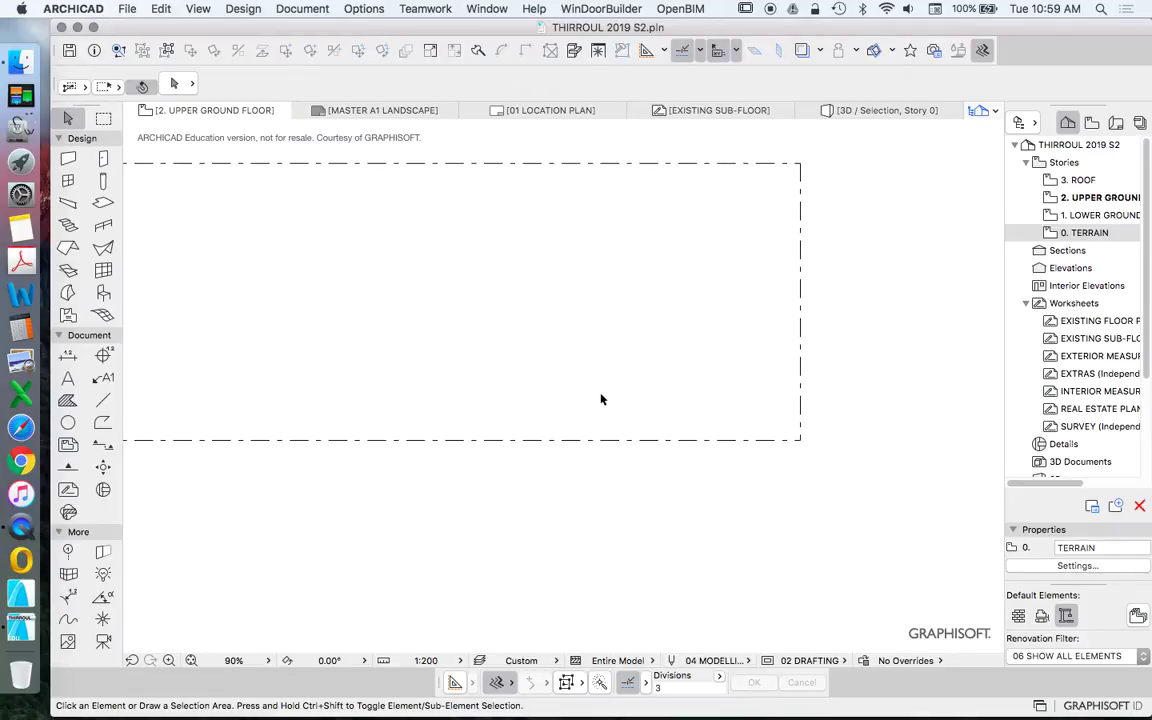
Draw a line along the full right-hand boundary edge using the Offset method, offset 8540 inward
click(103, 400)
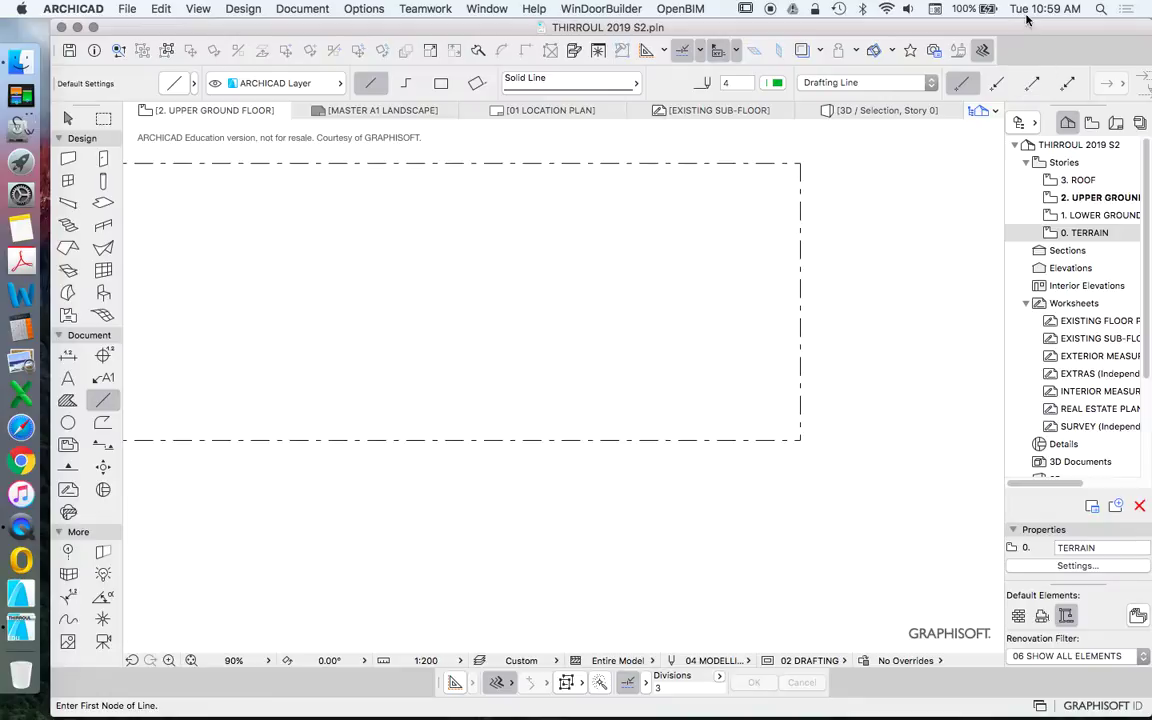
click(983, 52)
click(799, 162)
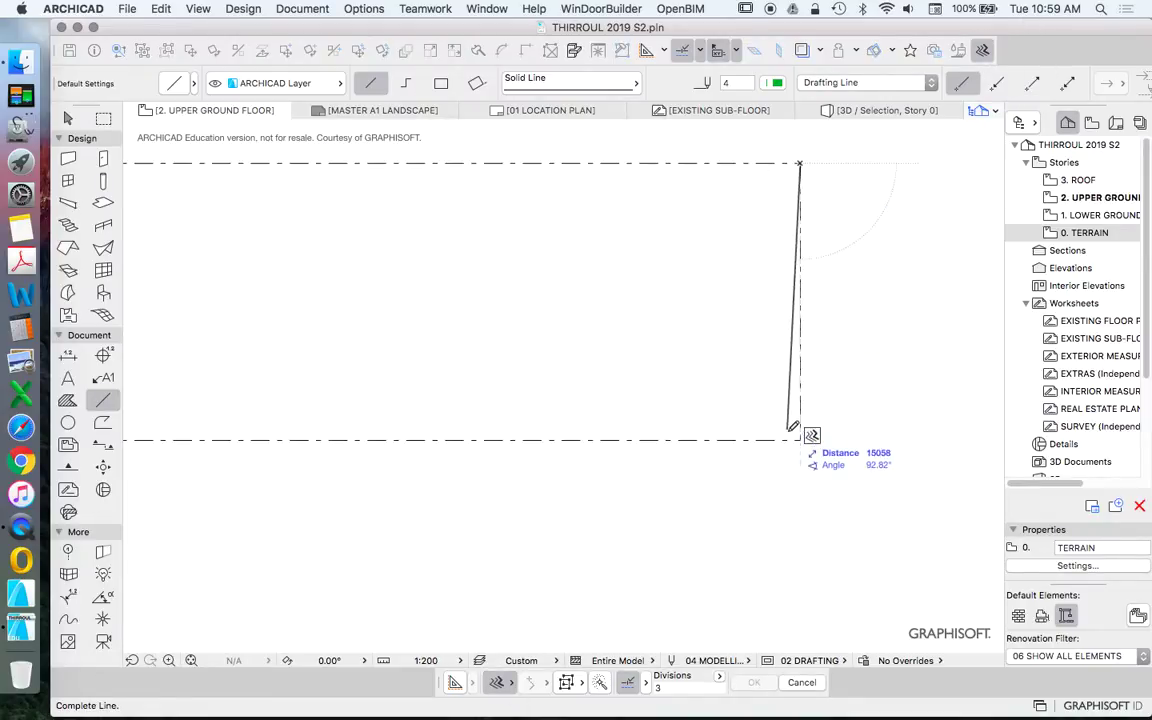
click(801, 438)
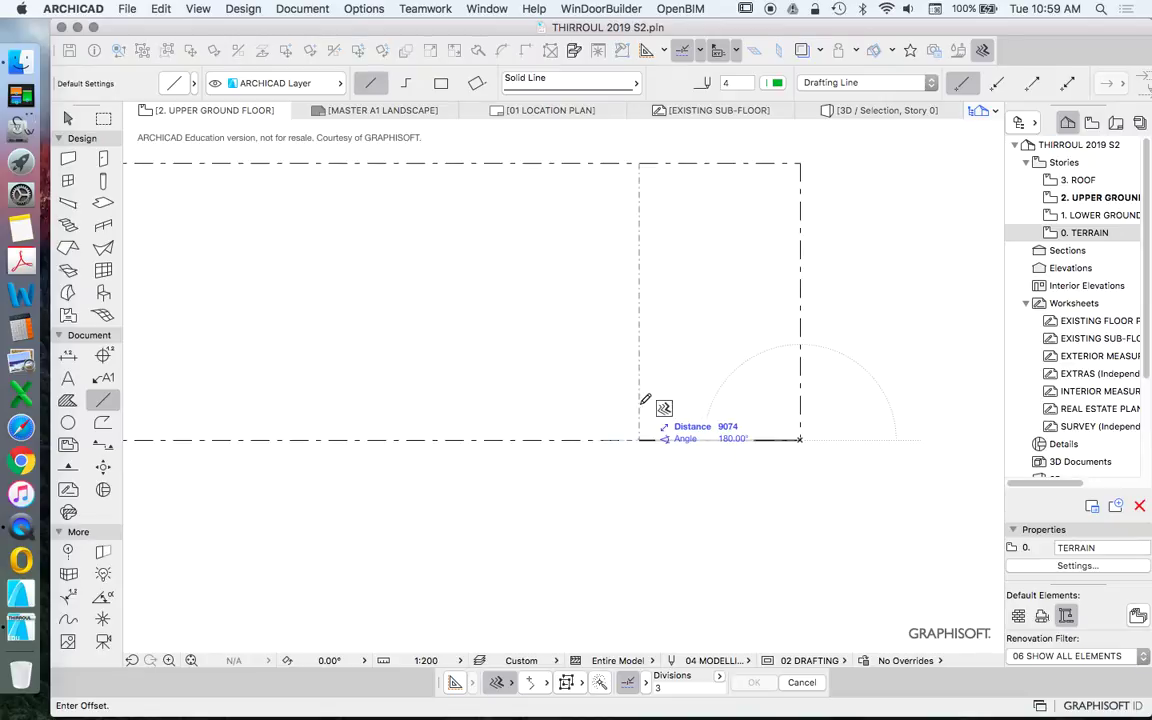
text(854)
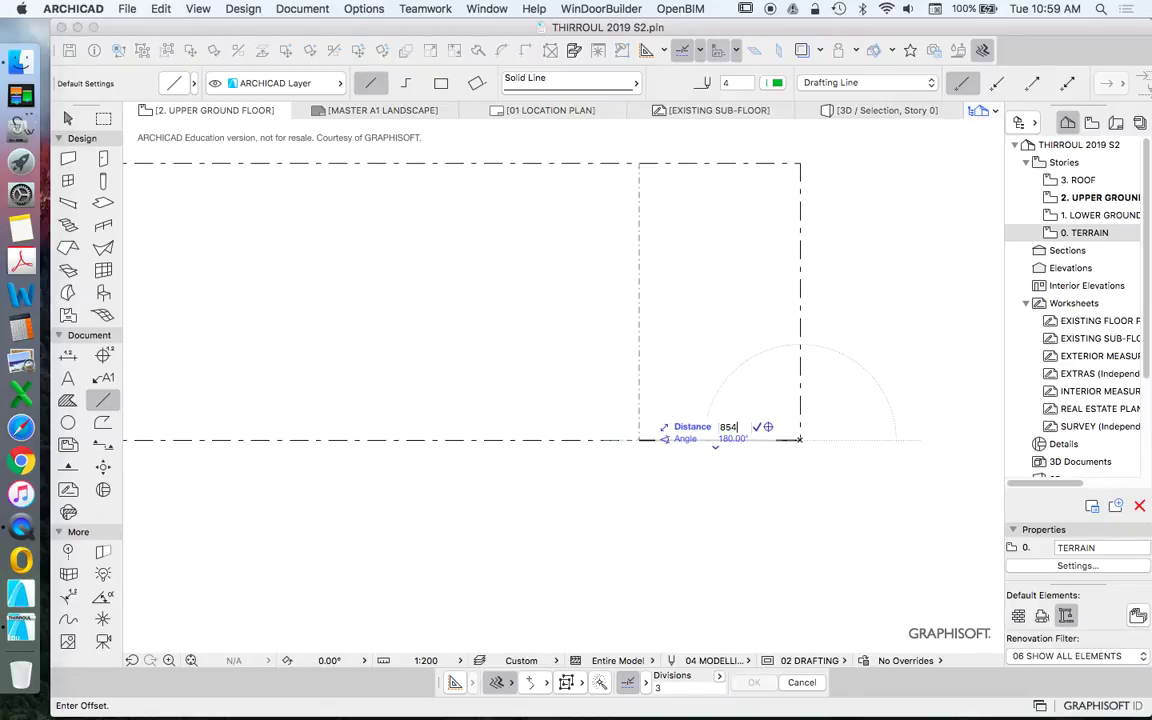
text(0)
key(Return)
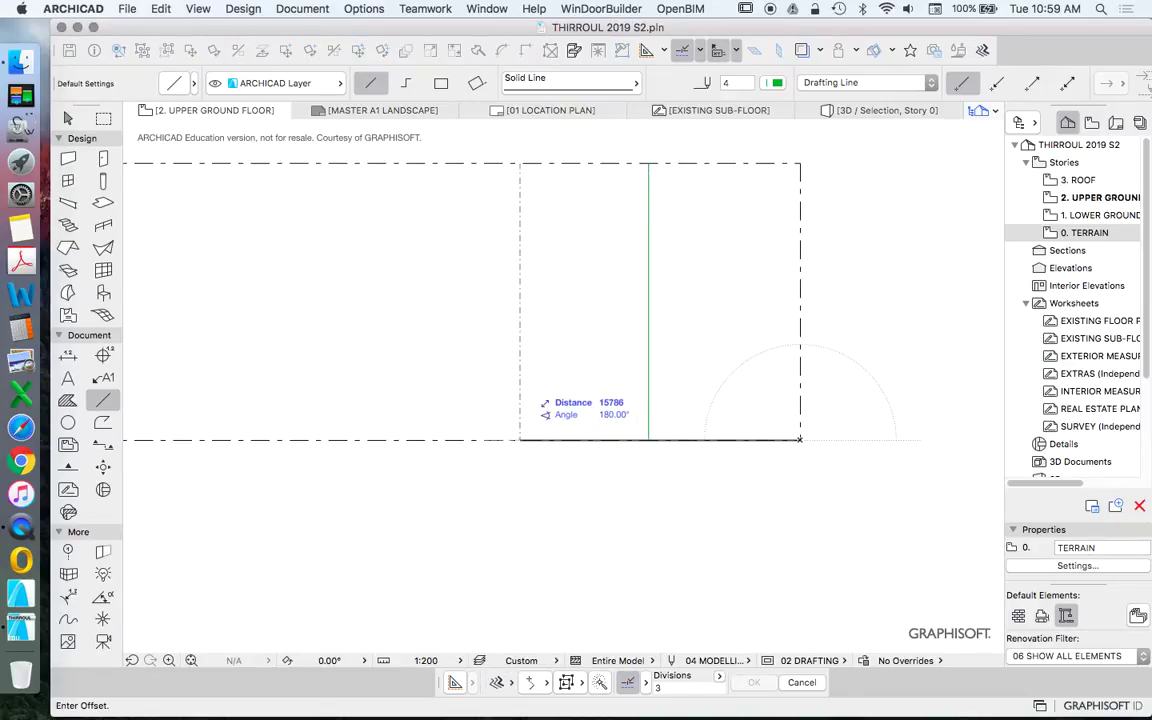
Place five more parallel offset lines further inward from the 8540 line, and leave the Line tool
click(613, 408)
click(545, 400)
click(512, 392)
click(461, 390)
click(440, 390)
key(Escape)
key(Escape)
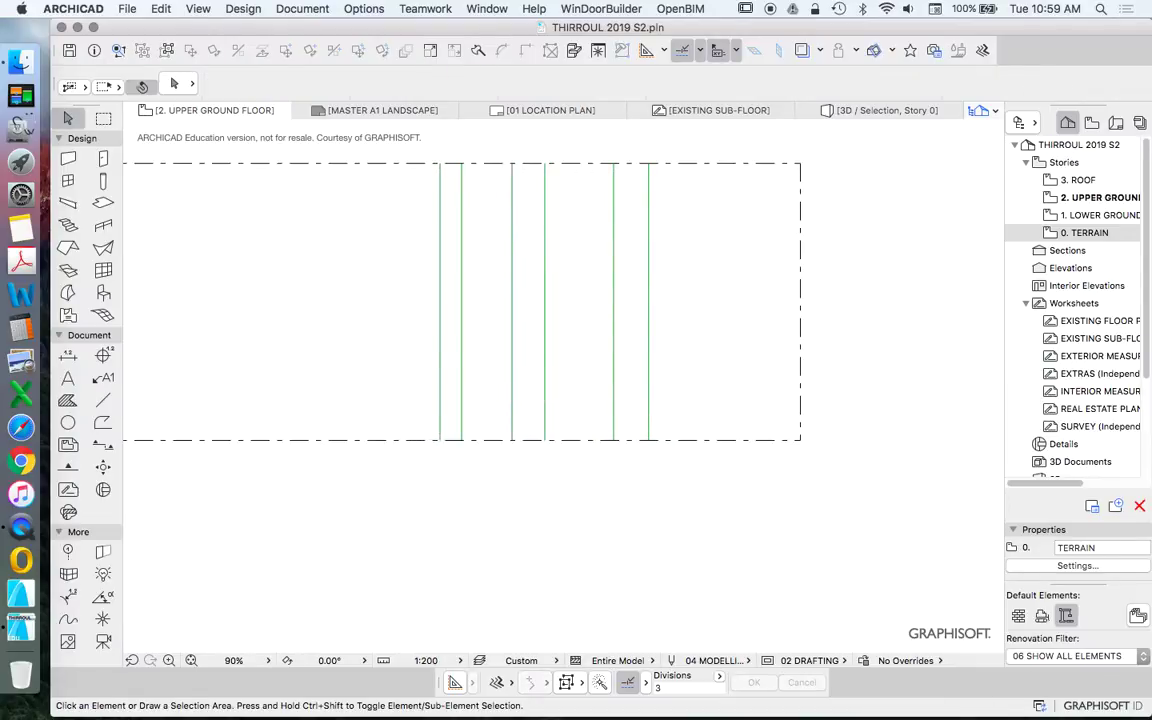
Delete the five extra offset lines, keeping only the 8540 setback line
drag(396, 321, 620, 398)
click(620, 397)
key(Delete)
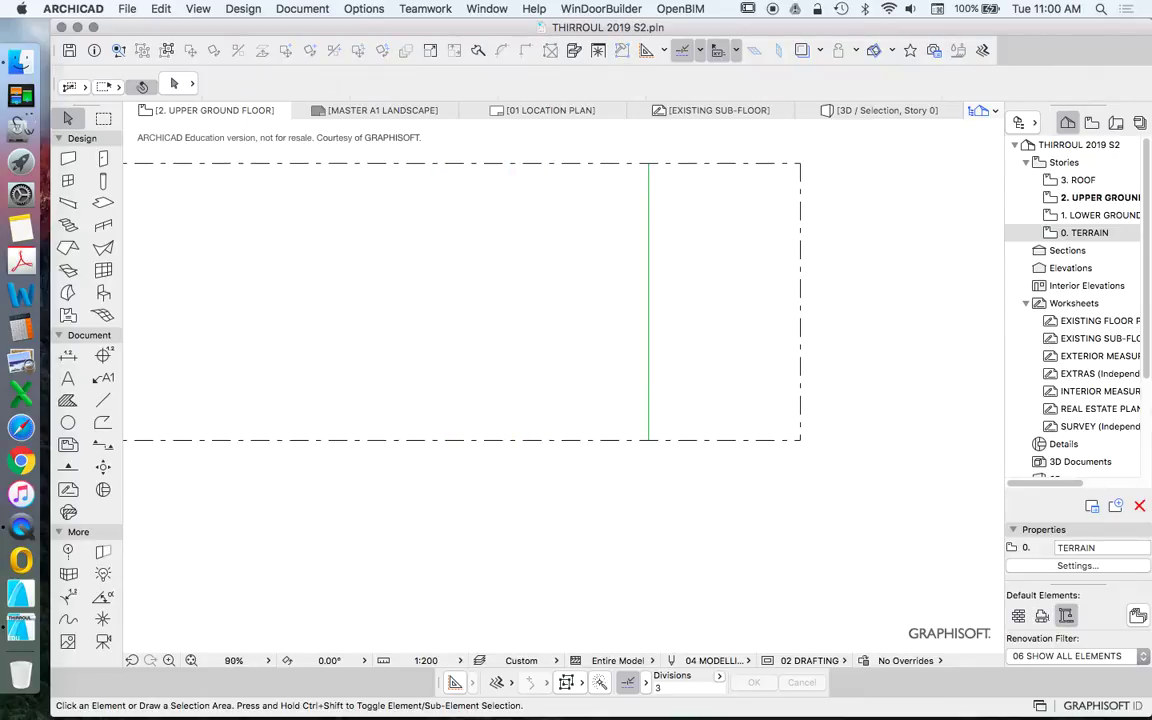
scroll(517, 423, down, 2)
scroll(637, 335, up, 2)
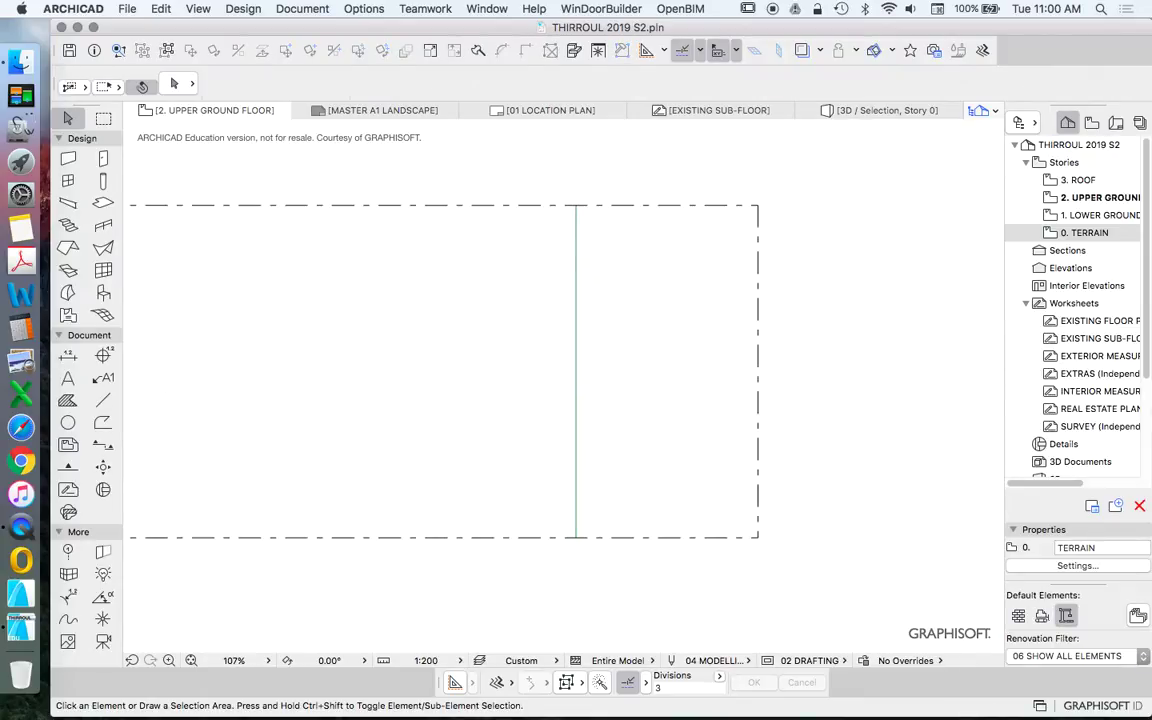
Draw a line along the full lower boundary edge, offset 900 inward, and leave the Line tool
scroll(624, 464, down, 2)
scroll(415, 489, up, 2)
click(103, 399)
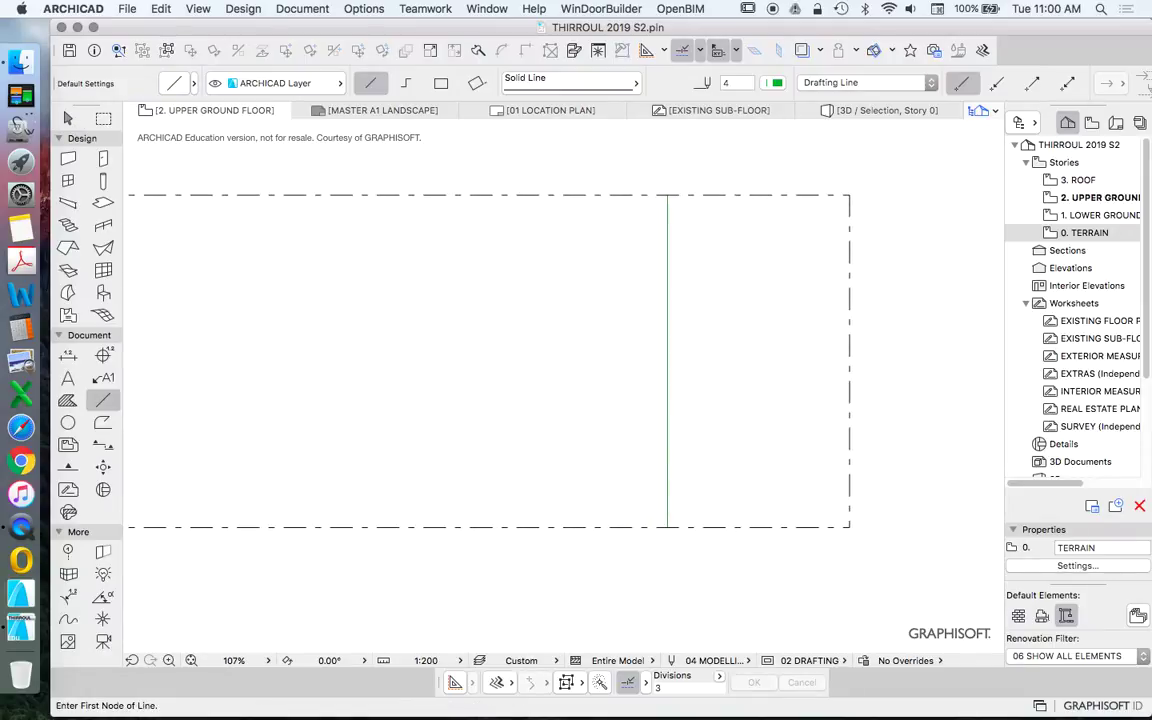
click(850, 527)
scroll(876, 410, down, 3)
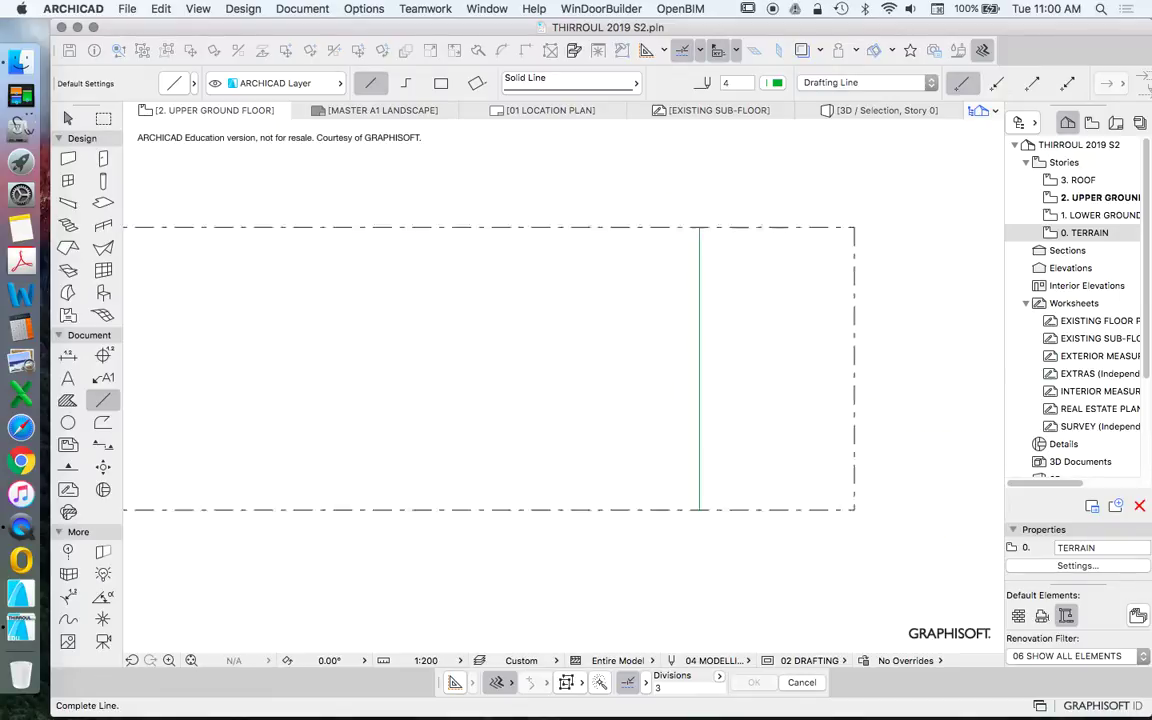
scroll(855, 420, up, 2)
scroll(687, 472, down, 2)
scroll(695, 474, down, 1)
click(376, 488)
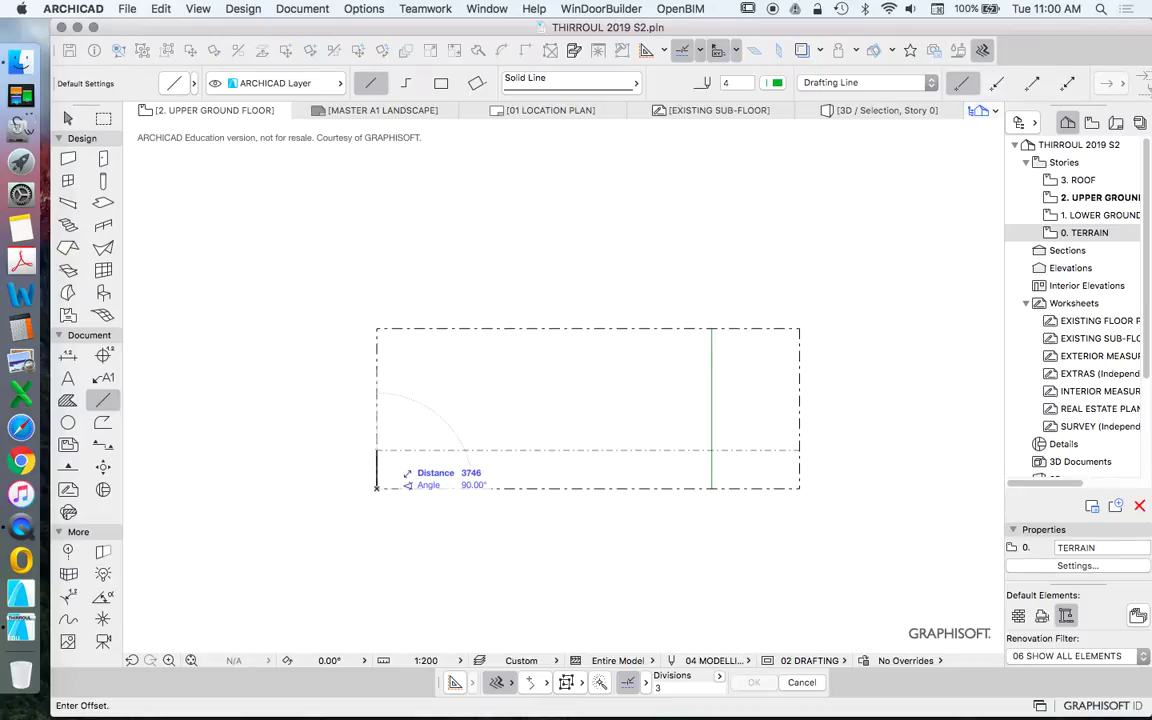
text(900)
key(Return)
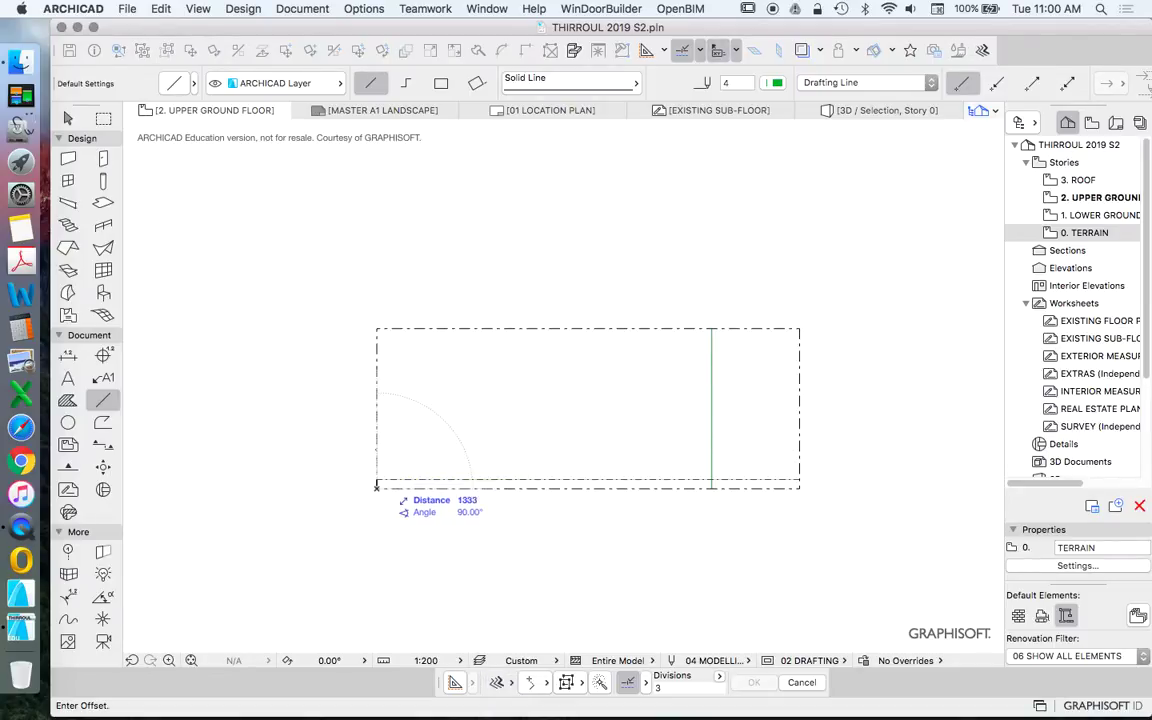
key(Escape)
key(Escape)
Place a hotspot at the intersection of the 8540 and 900 setback lines, and leave the Hotspot tool
scroll(730, 490, up, 4)
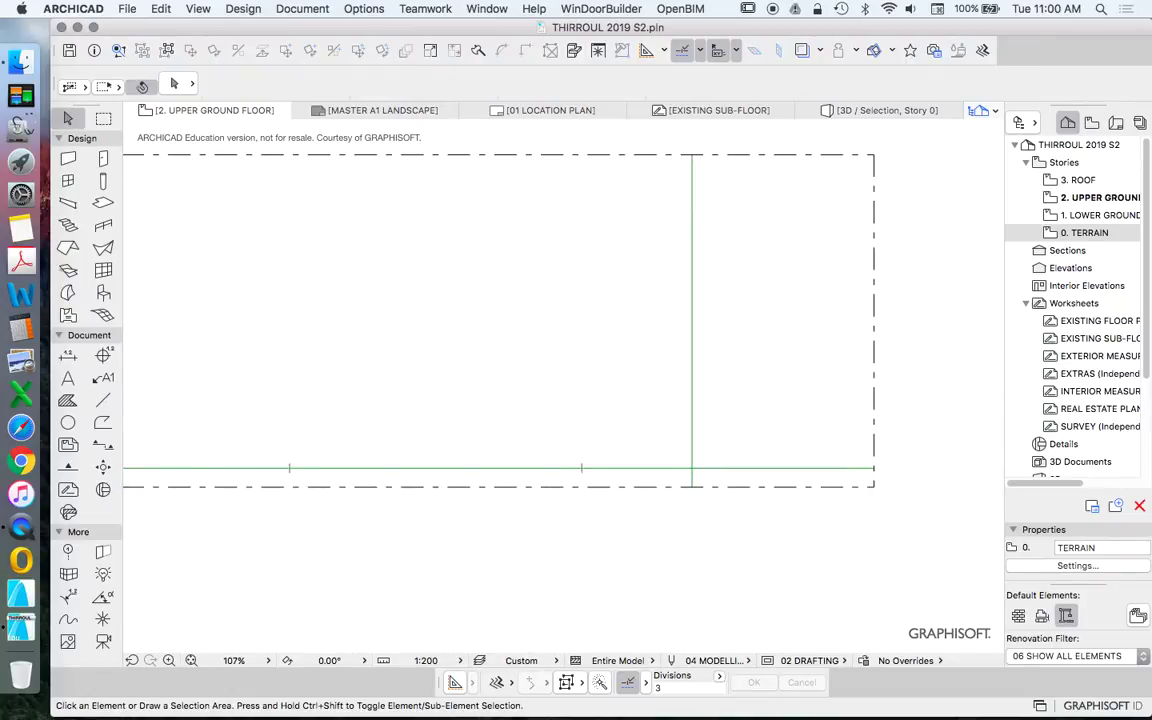
scroll(395, 412, down, 2)
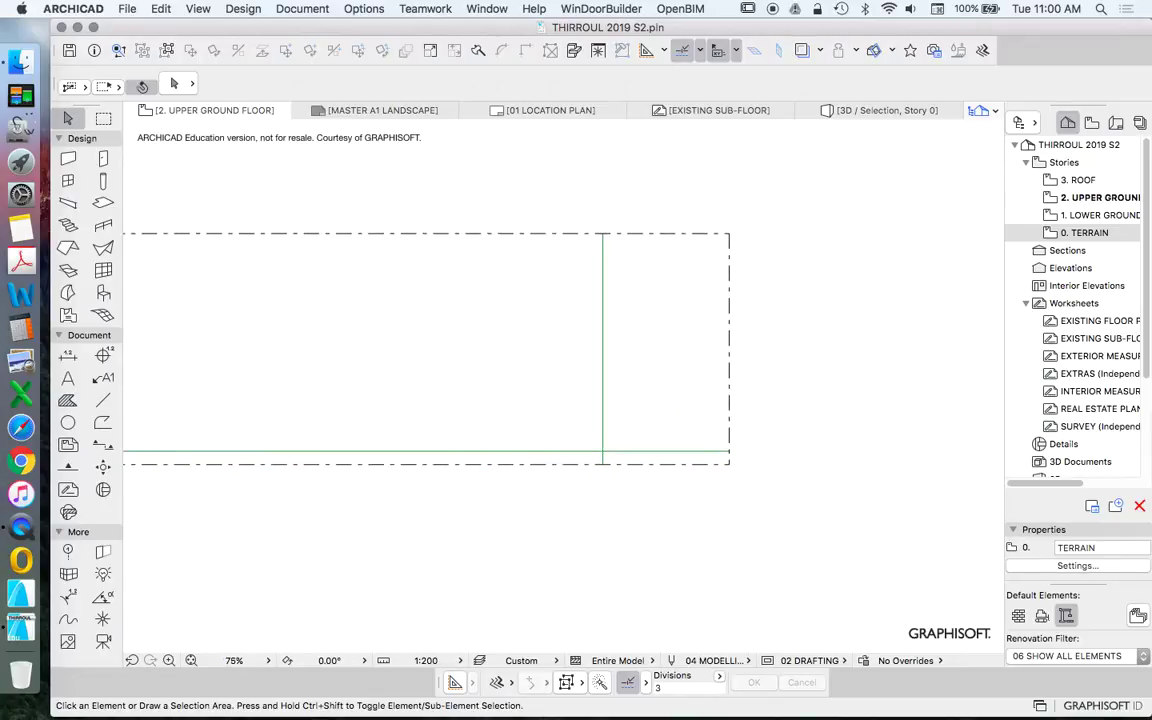
scroll(568, 501, up, 3)
click(103, 619)
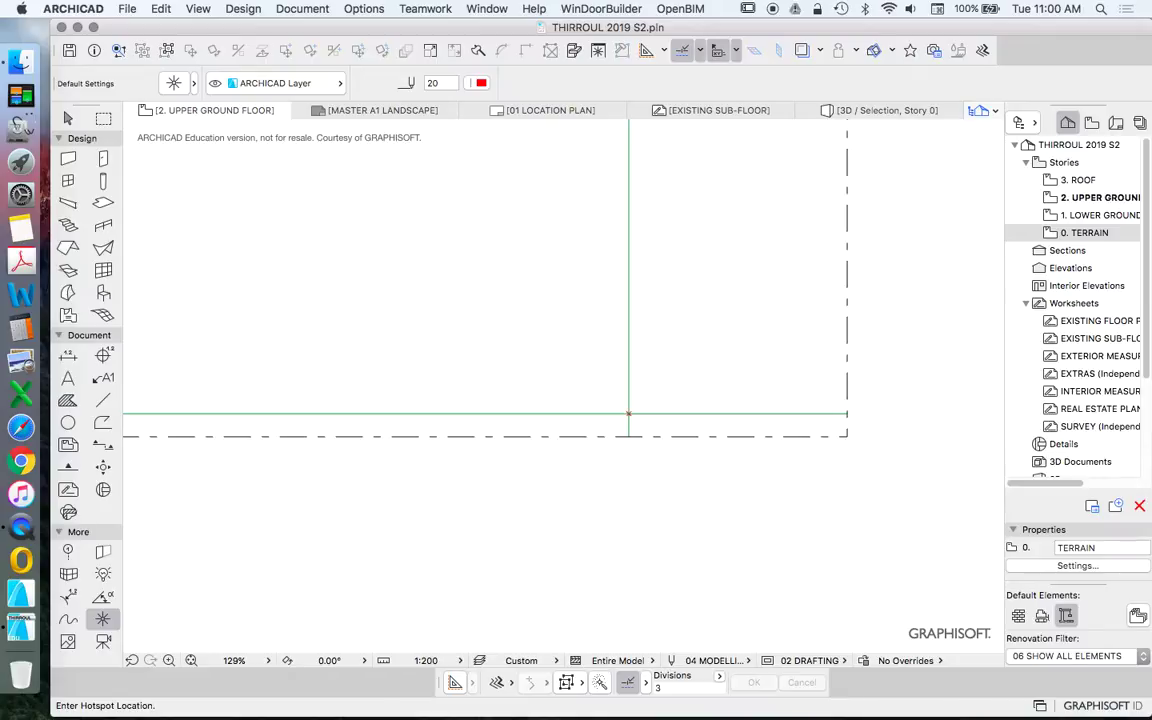
scroll(628, 413, up, 4)
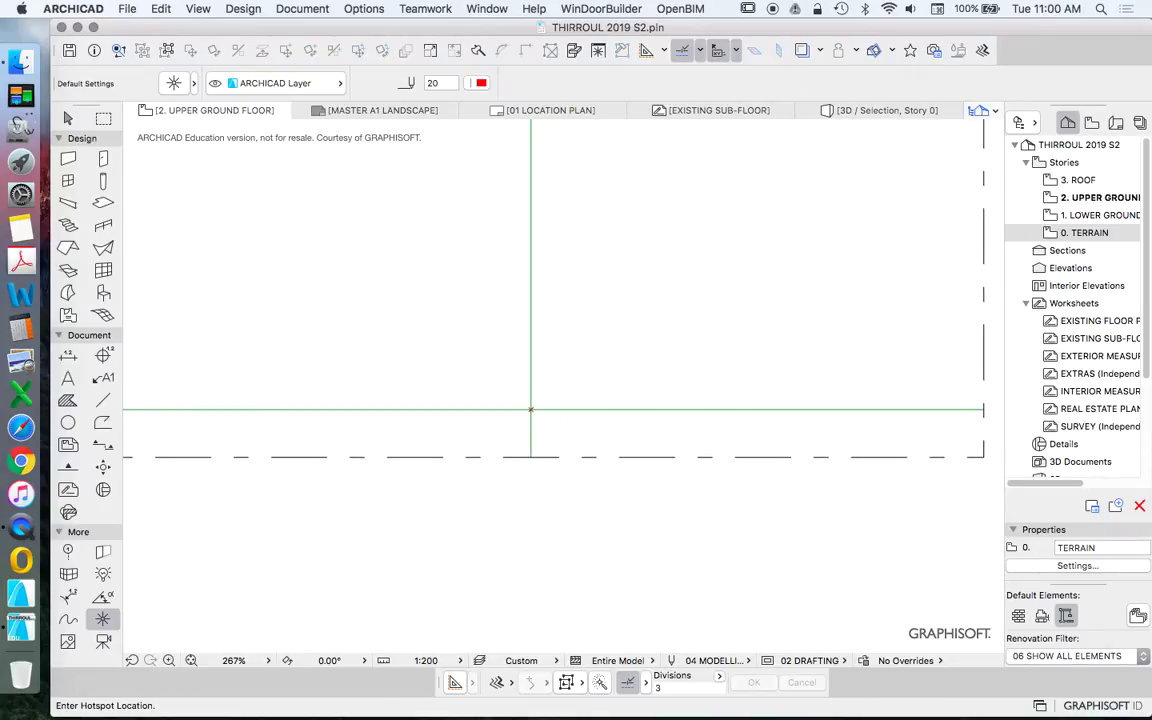
key(Escape)
Delete both green setback lines, keeping the site boundary and the hotspot
scroll(716, 404, down, 7)
scroll(777, 418, up, 4)
click(692, 421)
click(670, 328)
click(672, 325)
click(672, 324)
key(Escape)
Draw a horizontal line from the hotspot parallel to the lower boundary, heading away from the right-hand boundary edge
scroll(731, 432, down, 5)
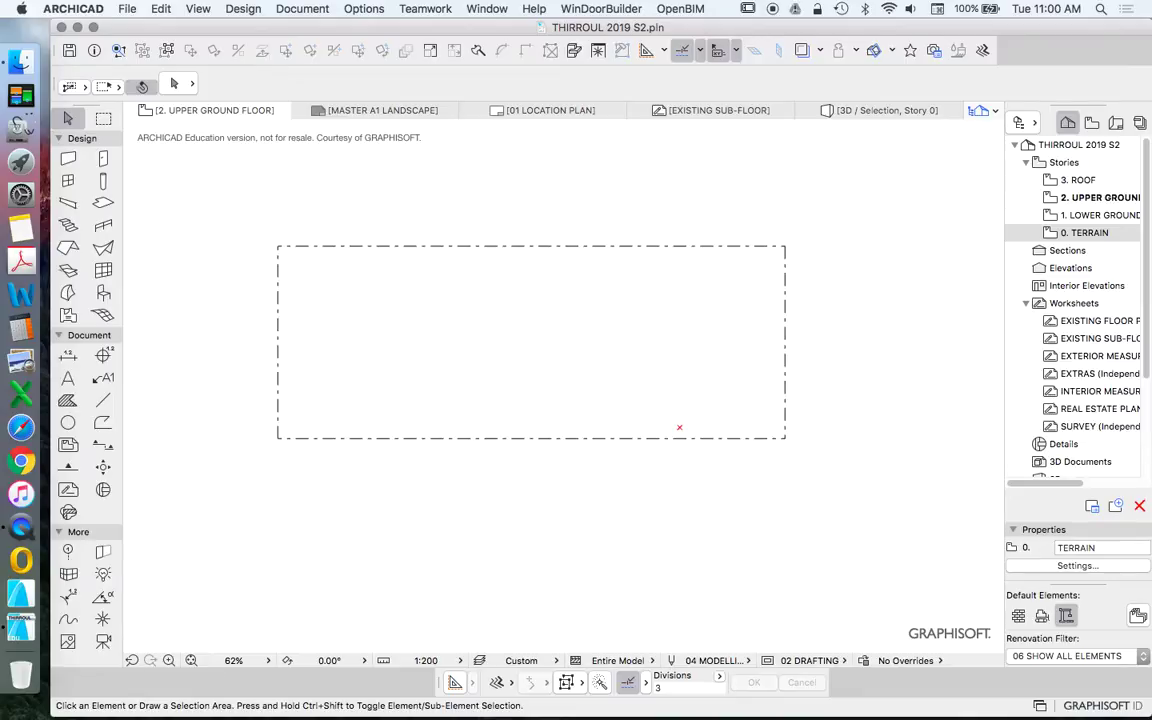
scroll(695, 422, up, 3)
scroll(683, 428, down, 3)
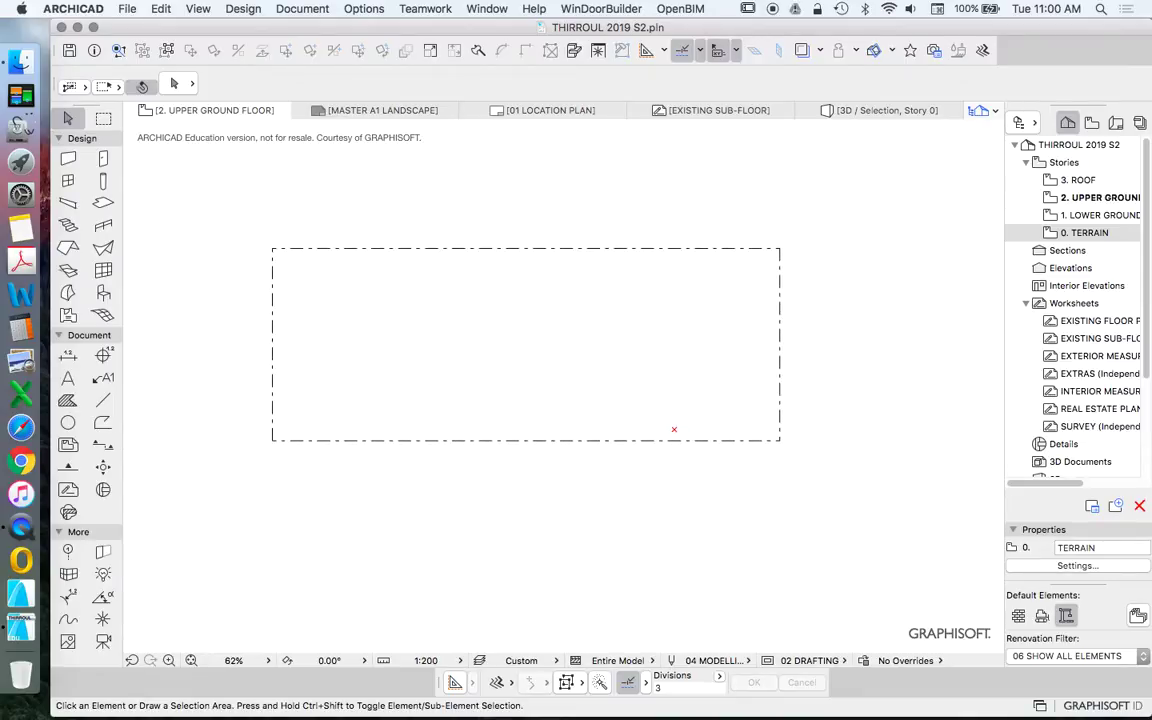
scroll(674, 429, up, 2)
scroll(684, 429, down, 3)
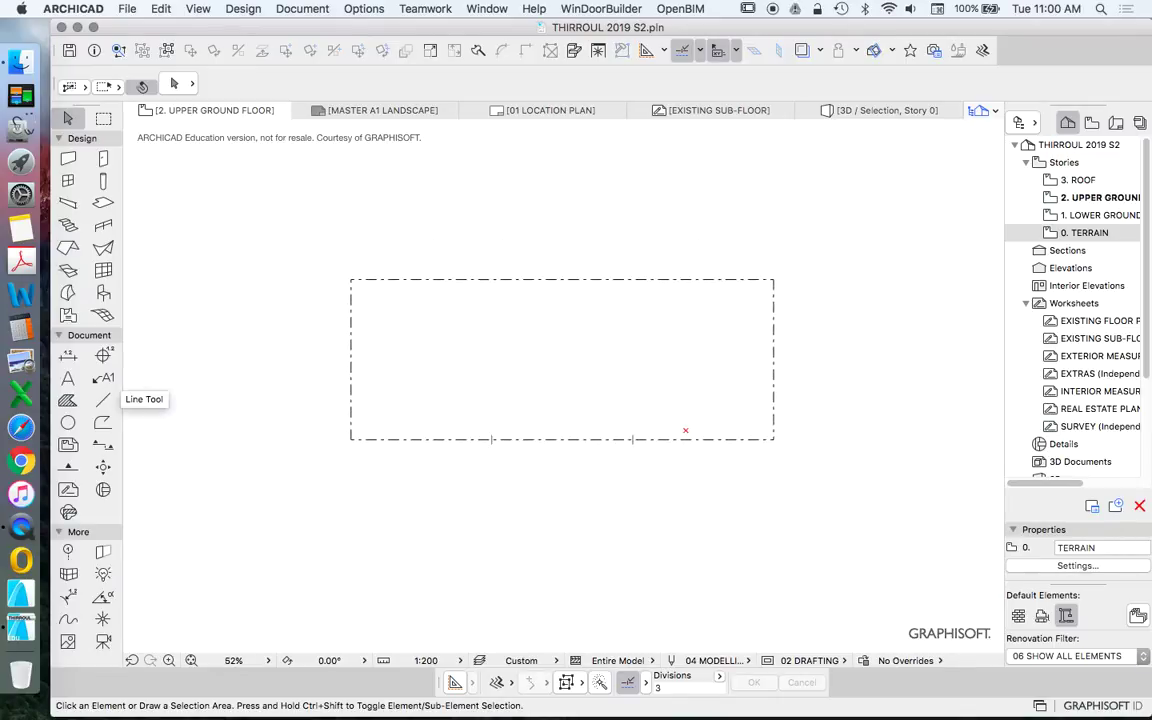
click(103, 400)
scroll(626, 425, up, 4)
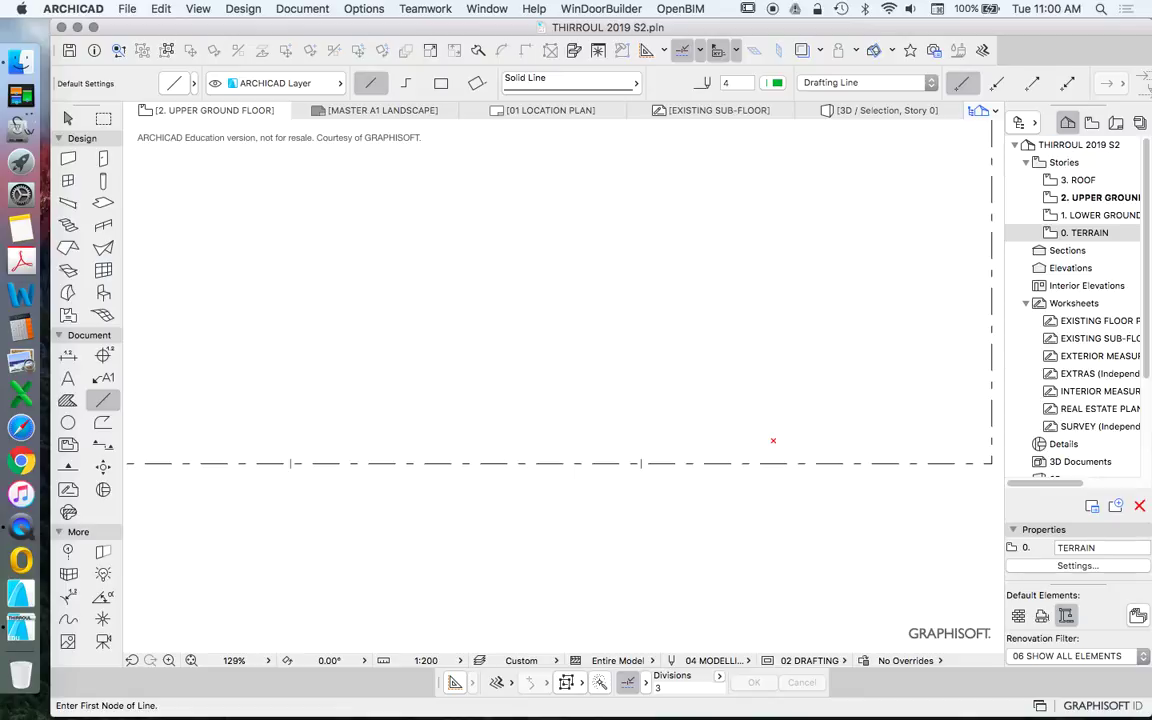
click(773, 440)
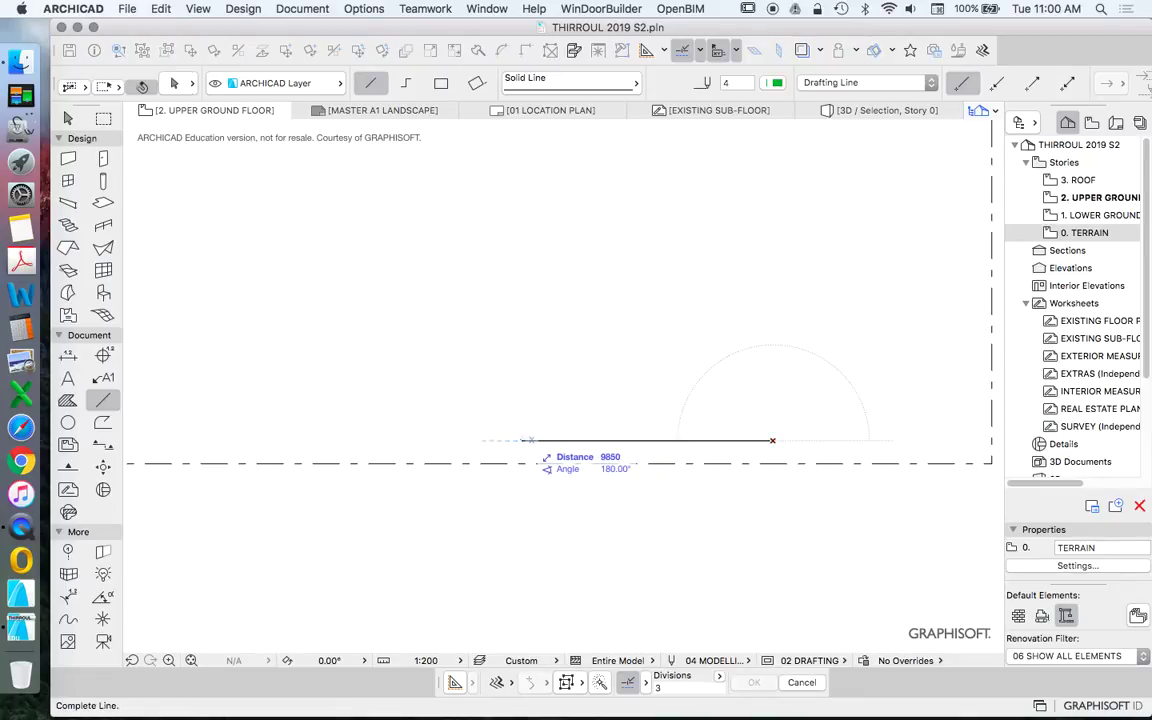
key(Tab)
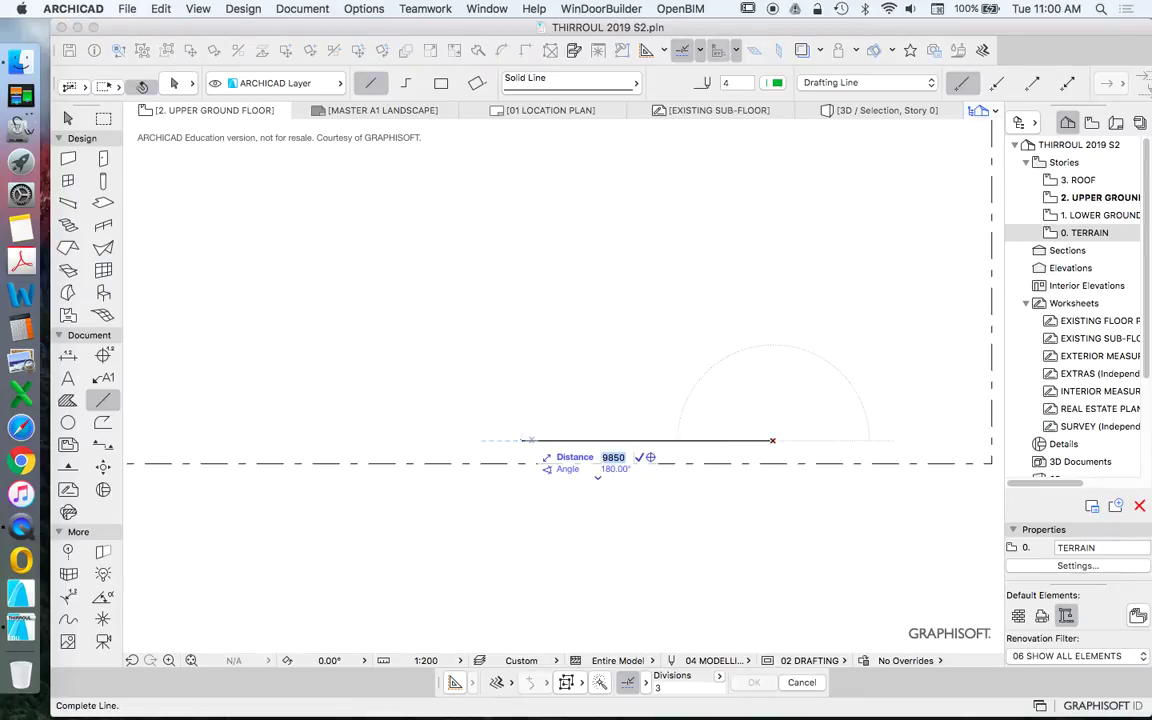
text(9)
key(Return)
Draw a vertical line 1240 long upward from the lower boundary edge, near the left end of the horizontal line
scroll(662, 500, up, 3)
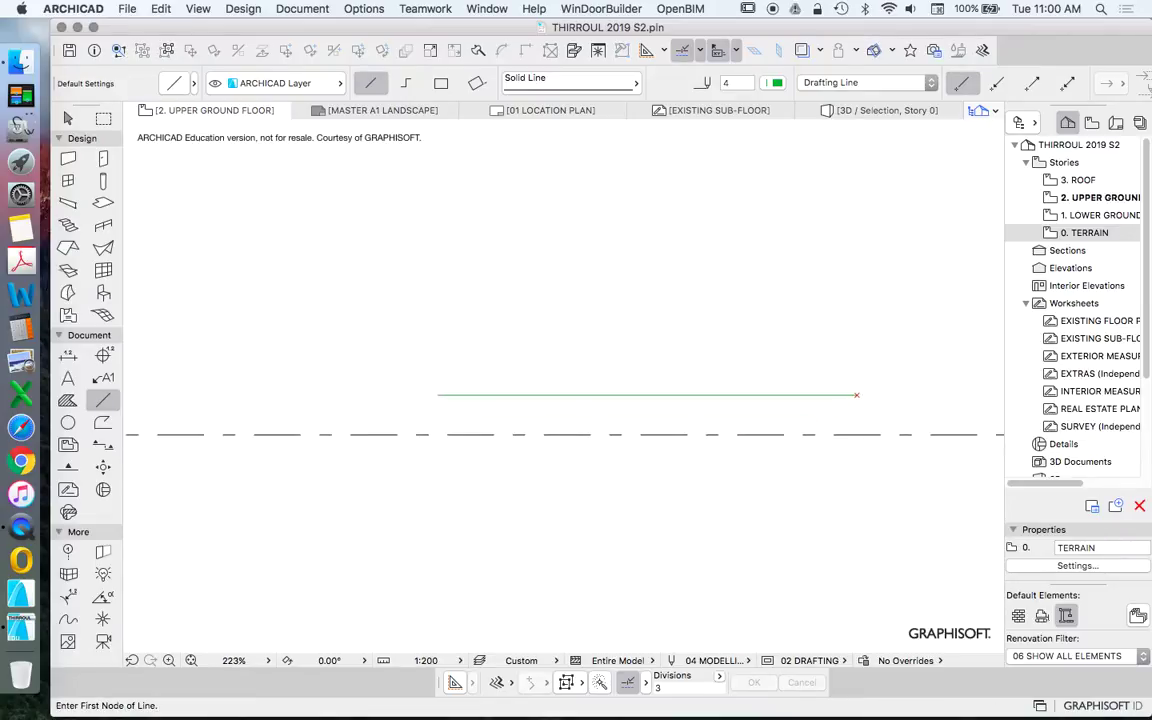
scroll(620, 507, down, 3)
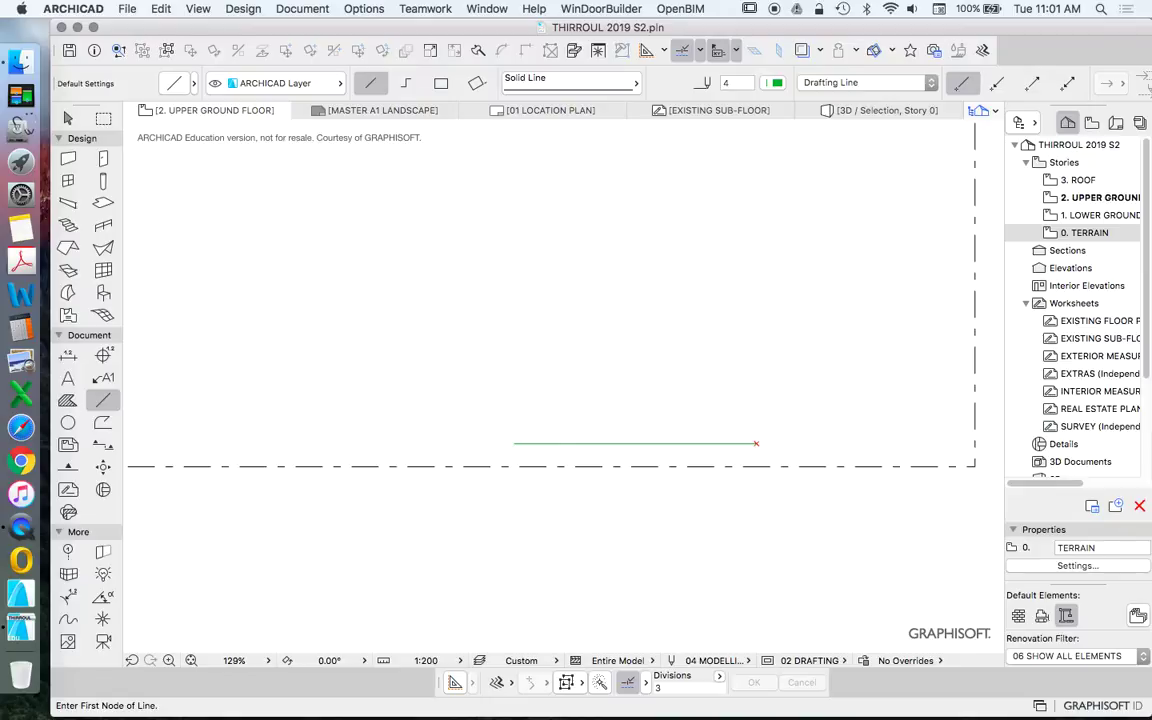
scroll(576, 485, down, 3)
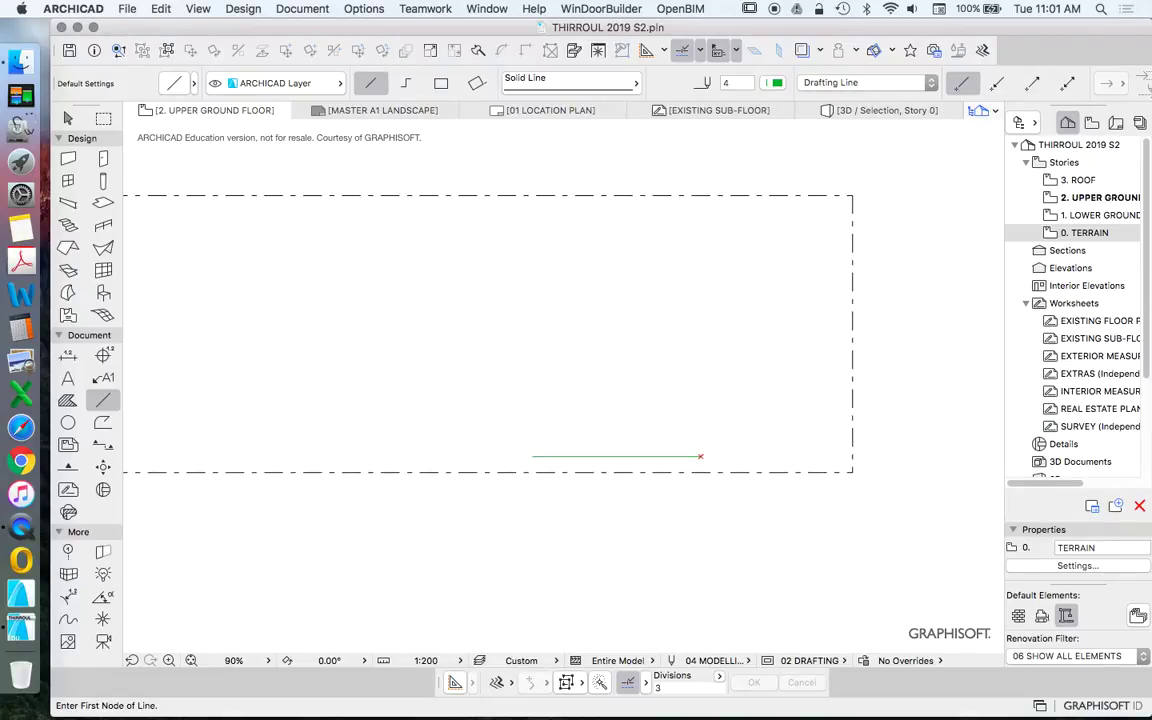
scroll(538, 471, up, 5)
click(550, 472)
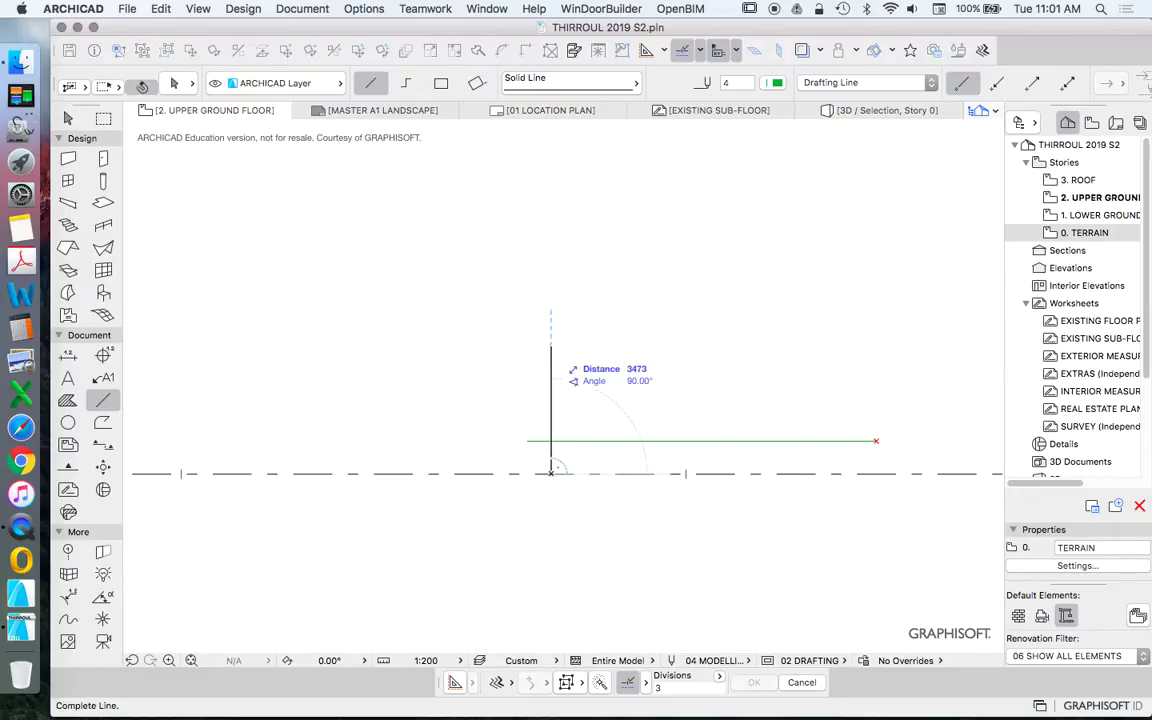
key(Tab)
text(1)
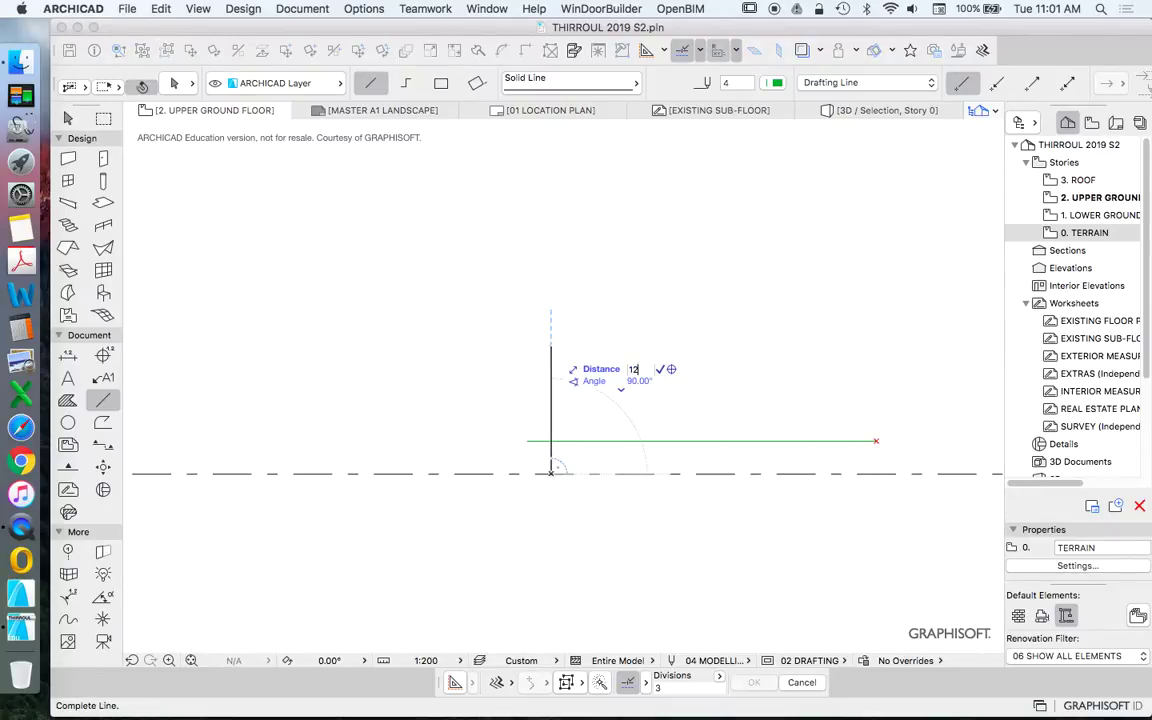
text(240)
key(Return)
Move the 1240 vertical line horizontally to just beyond the left end of the horizontal line, and deselect it
scroll(562, 456, up, 3)
click(539, 456)
key(super+d)
click(539, 456)
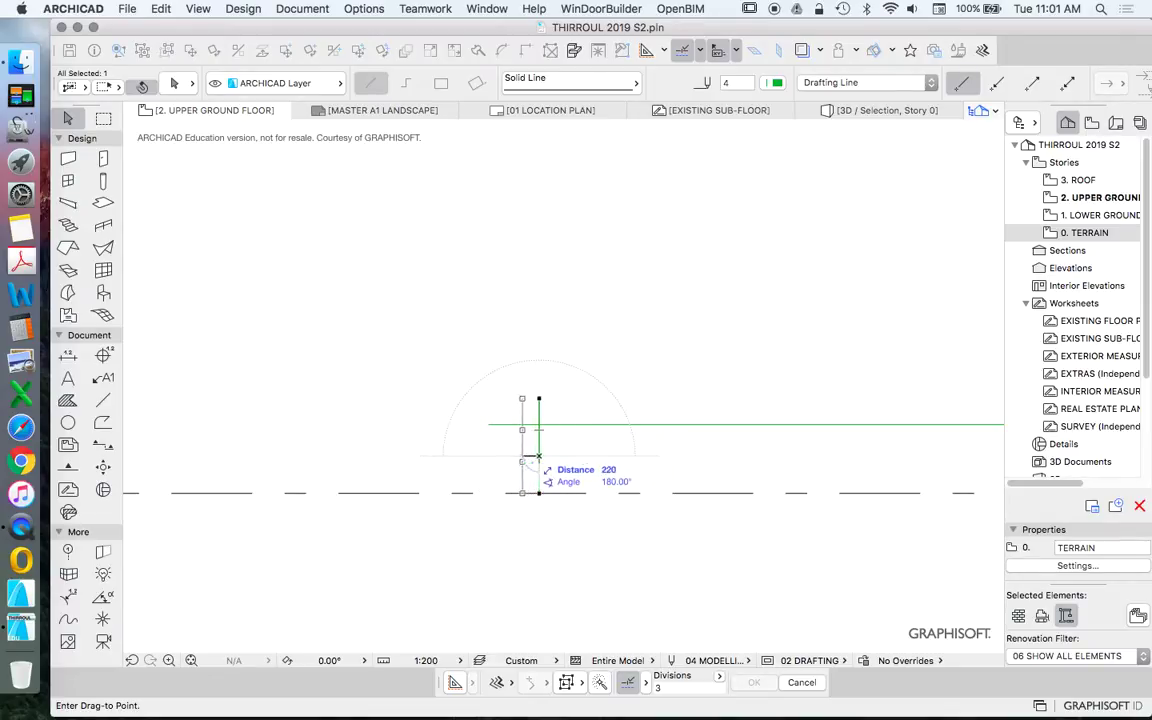
click(470, 461)
scroll(411, 399, down, 3)
key(Escape)
Examine the horizontal line from the hotspot and the short vertical line in relation to the site boundary
scroll(688, 411, up, 2)
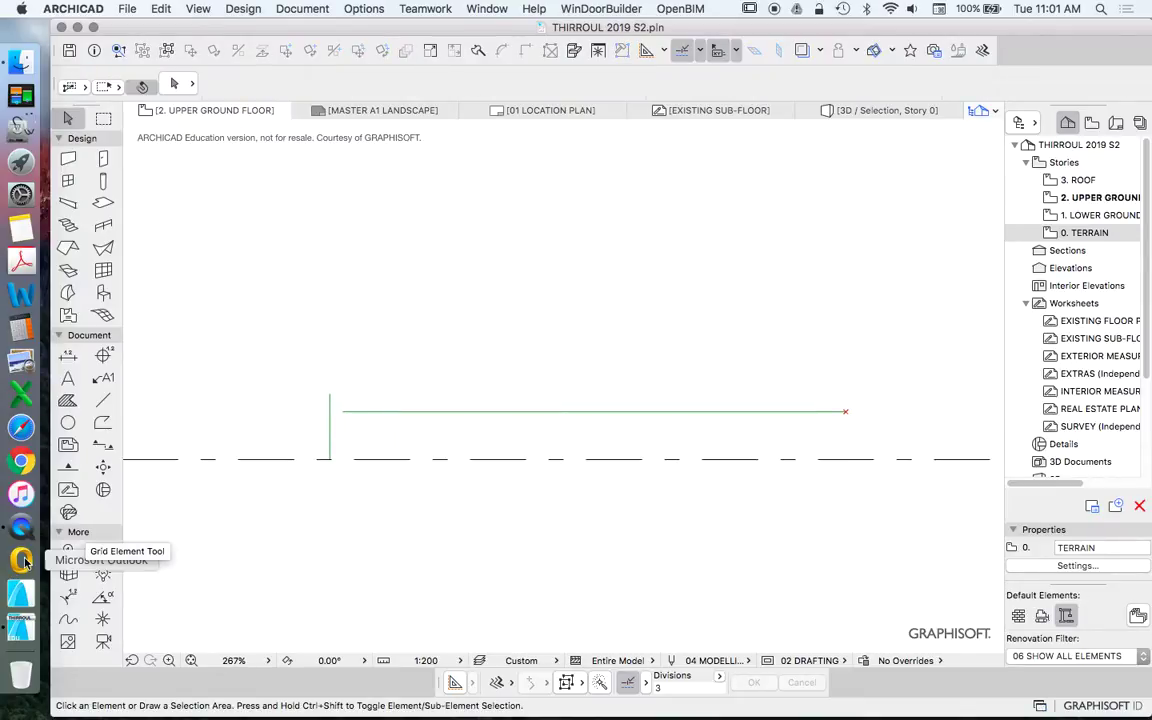
click(475, 410)
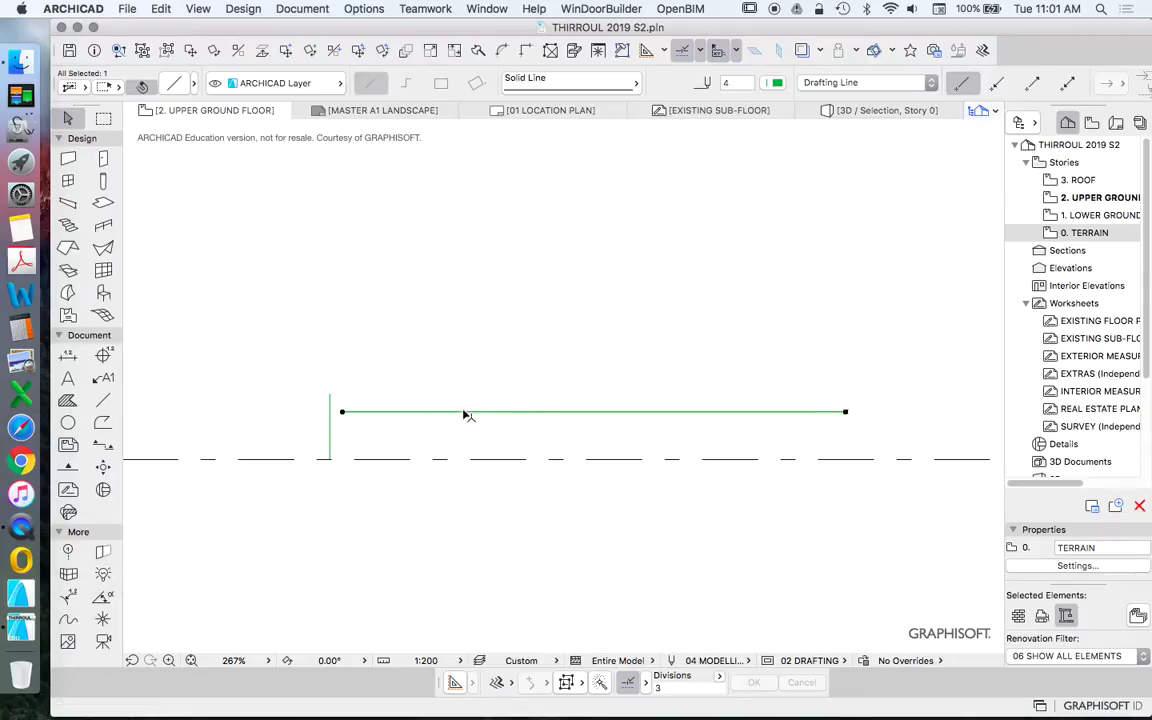
scroll(430, 412, up, 1)
scroll(340, 420, down, 1)
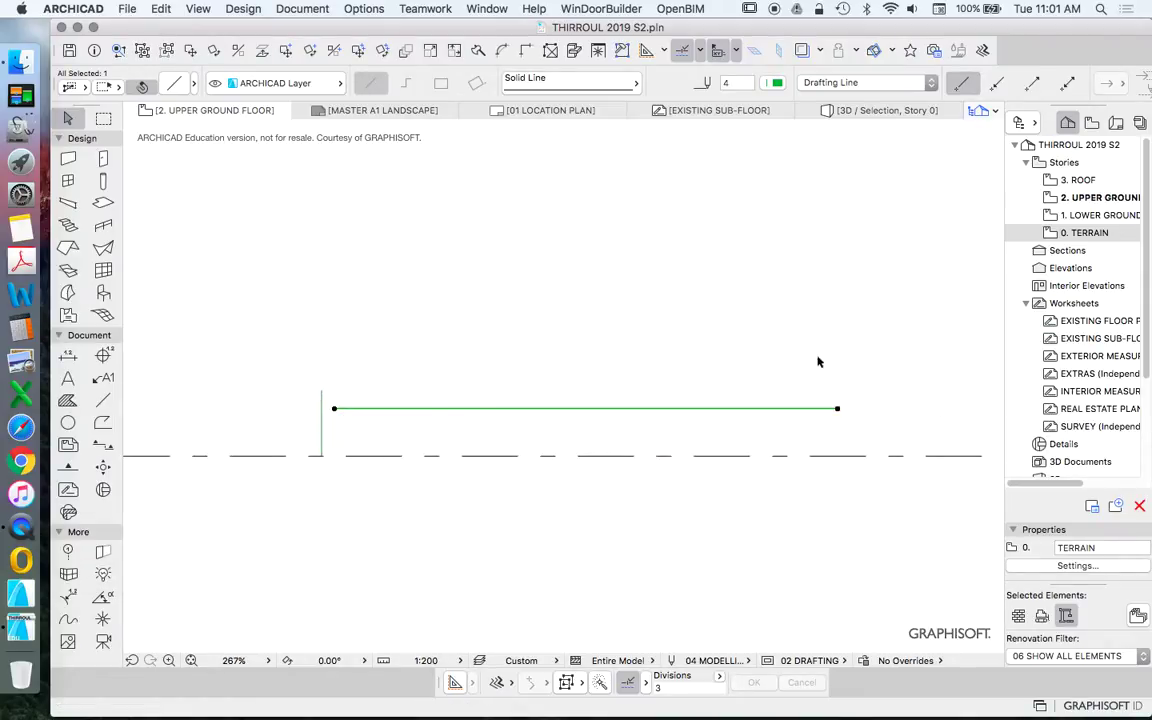
scroll(536, 444, down, 3)
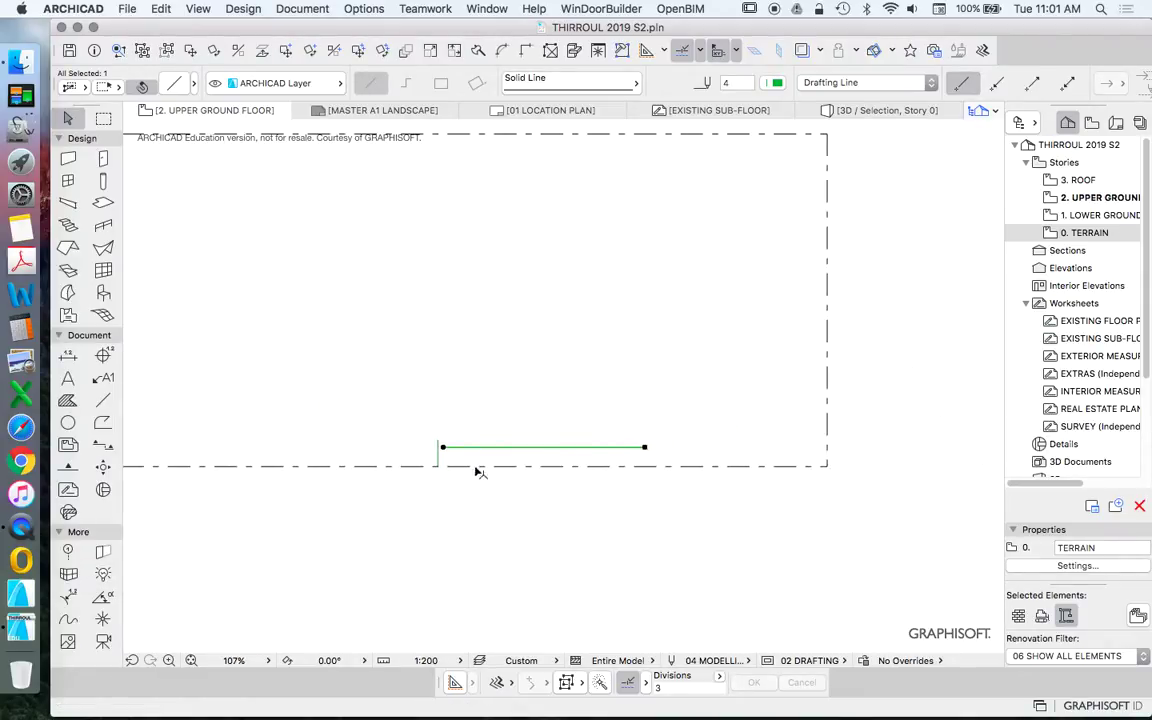
scroll(445, 465, up, 3)
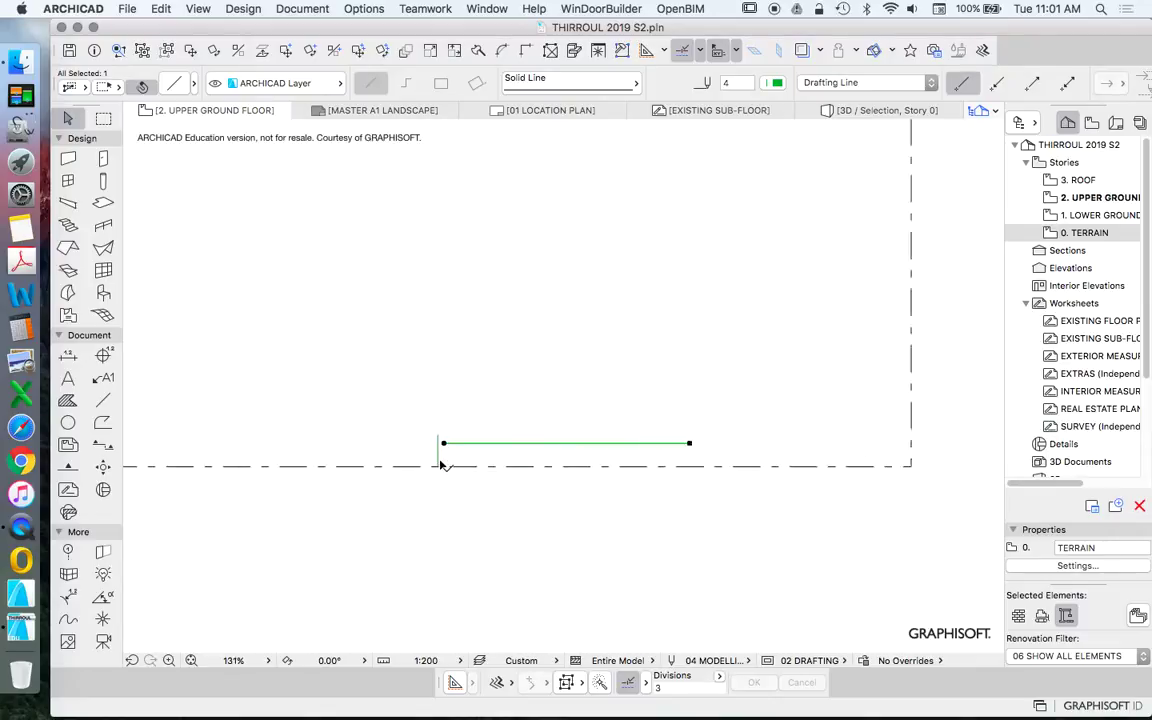
scroll(494, 435, down, 3)
click(507, 449)
scroll(600, 472, down, 8)
key(Escape)
scroll(618, 460, up, 1)
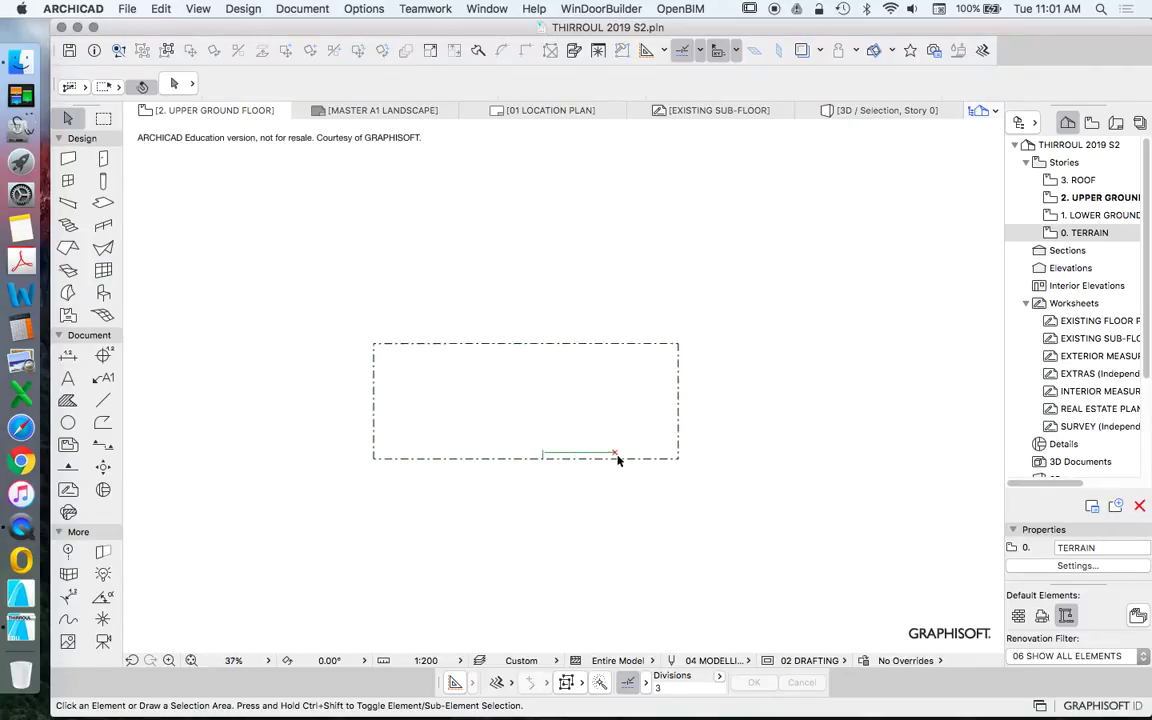
scroll(617, 458, up, 8)
scroll(600, 408, down, 3)
click(530, 412)
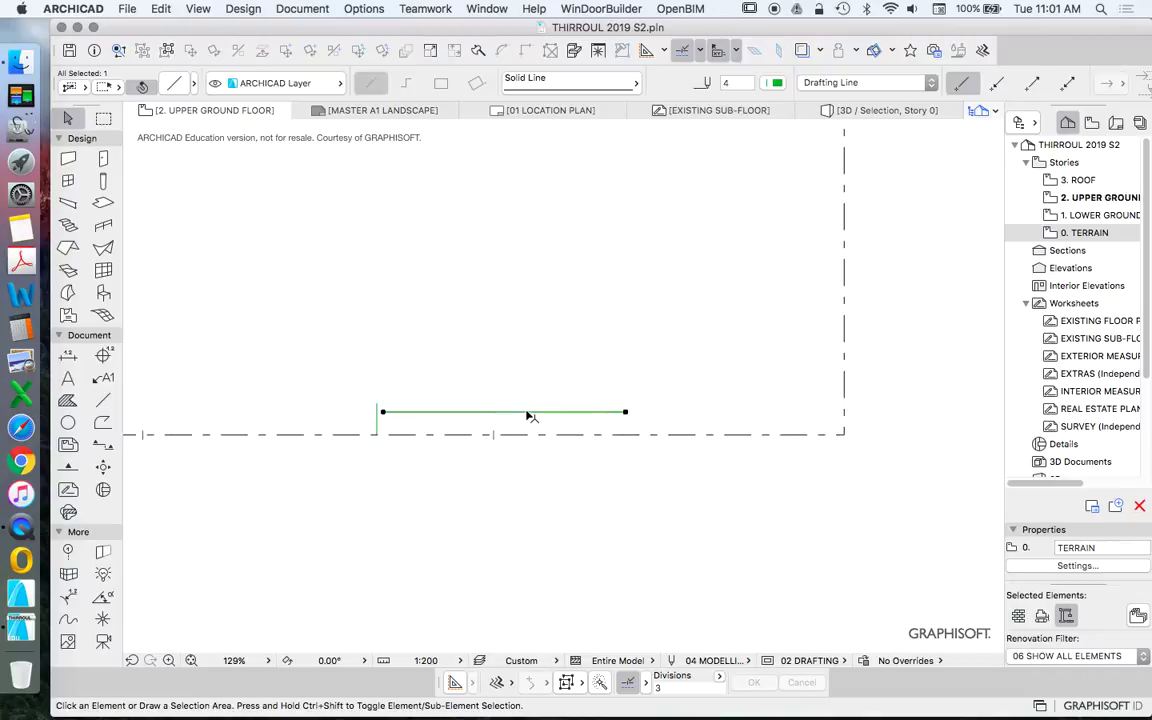
click(497, 299)
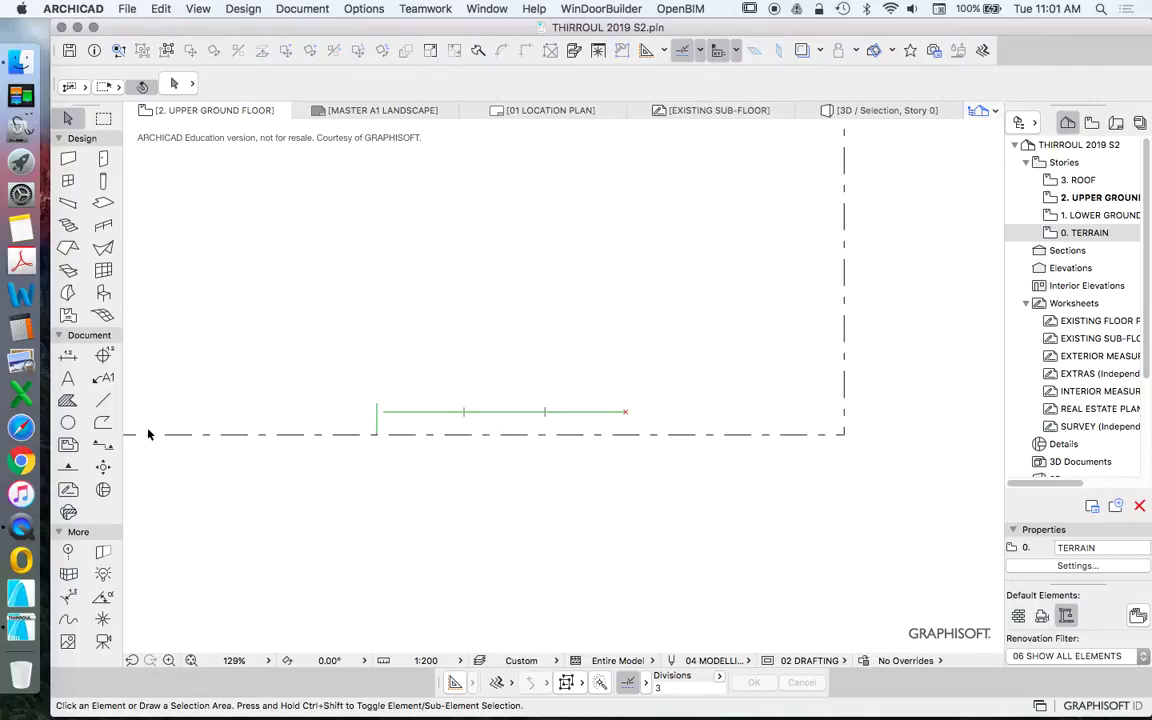
Set the Arc/Circle tool to the ARCHICAD Layer with green pen 4
click(66, 424)
scroll(558, 411, up, 4)
click(733, 413)
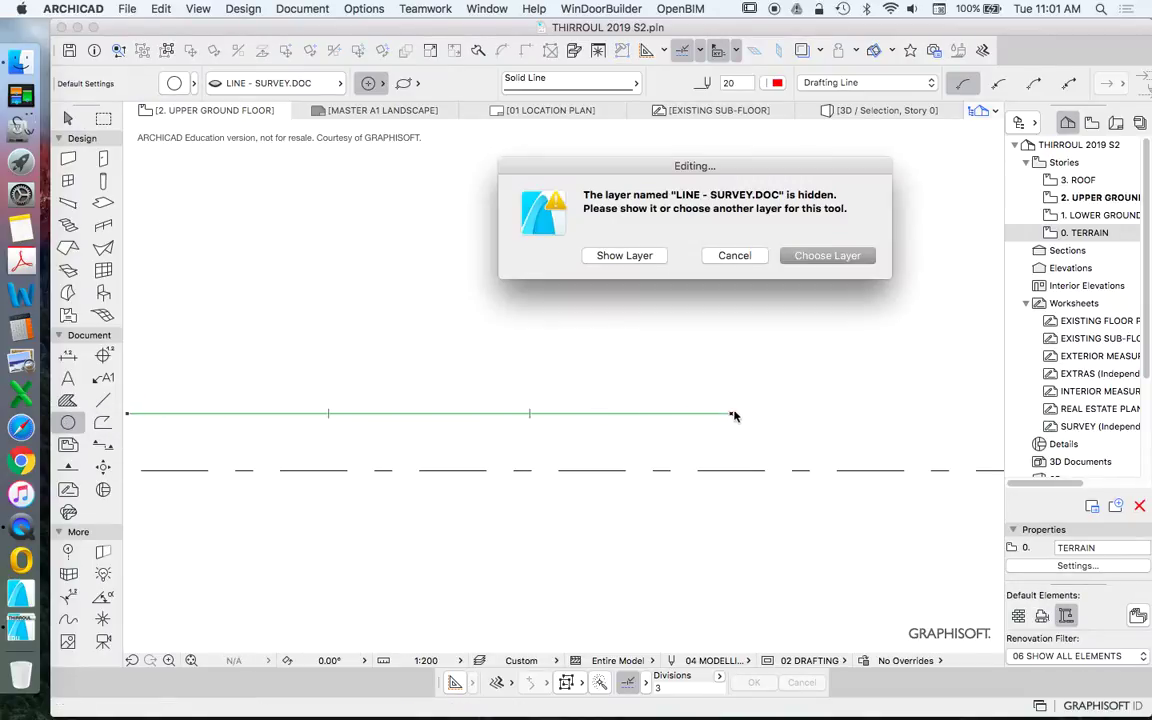
key(Return)
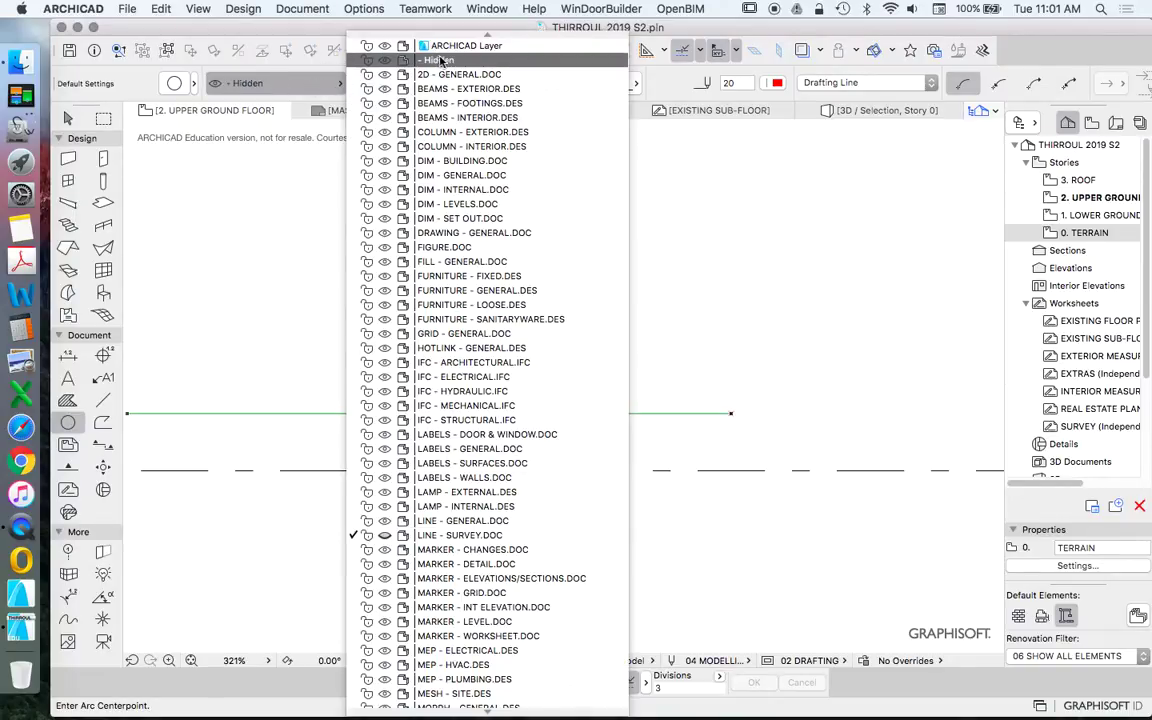
click(452, 46)
click(777, 82)
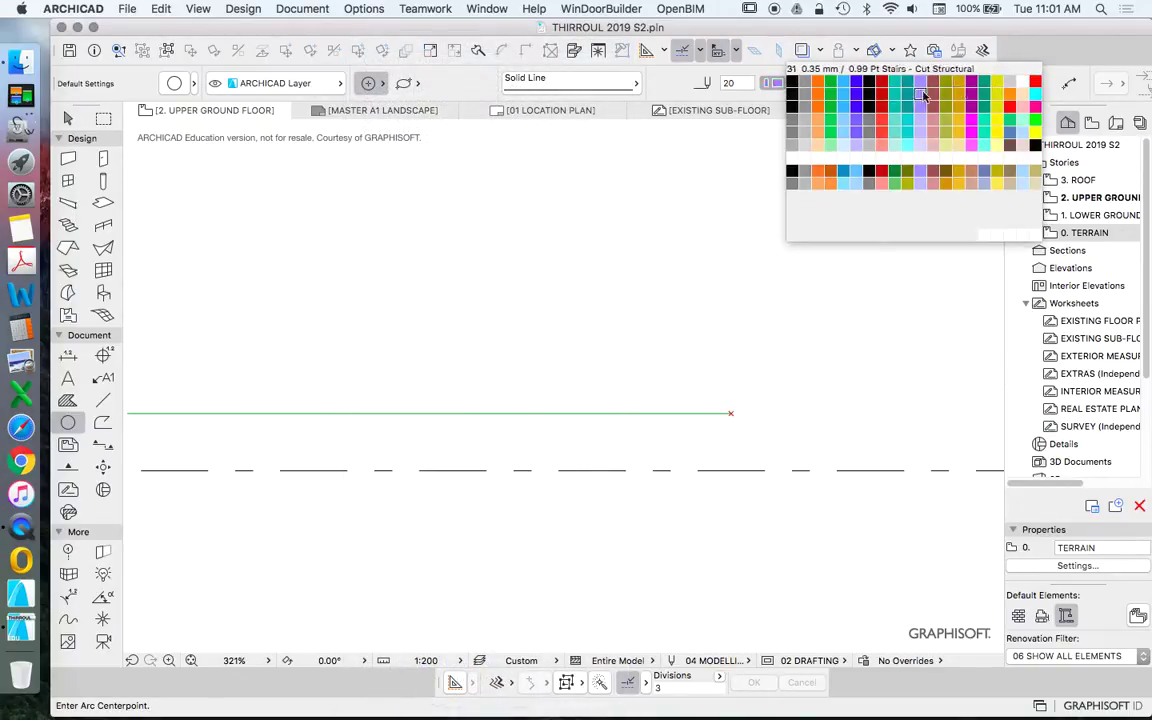
click(833, 84)
Draw a circle centred on the hotspot with its radius reaching the left end of the horizontal line, and leave the tool
click(731, 413)
scroll(657, 392, down, 3)
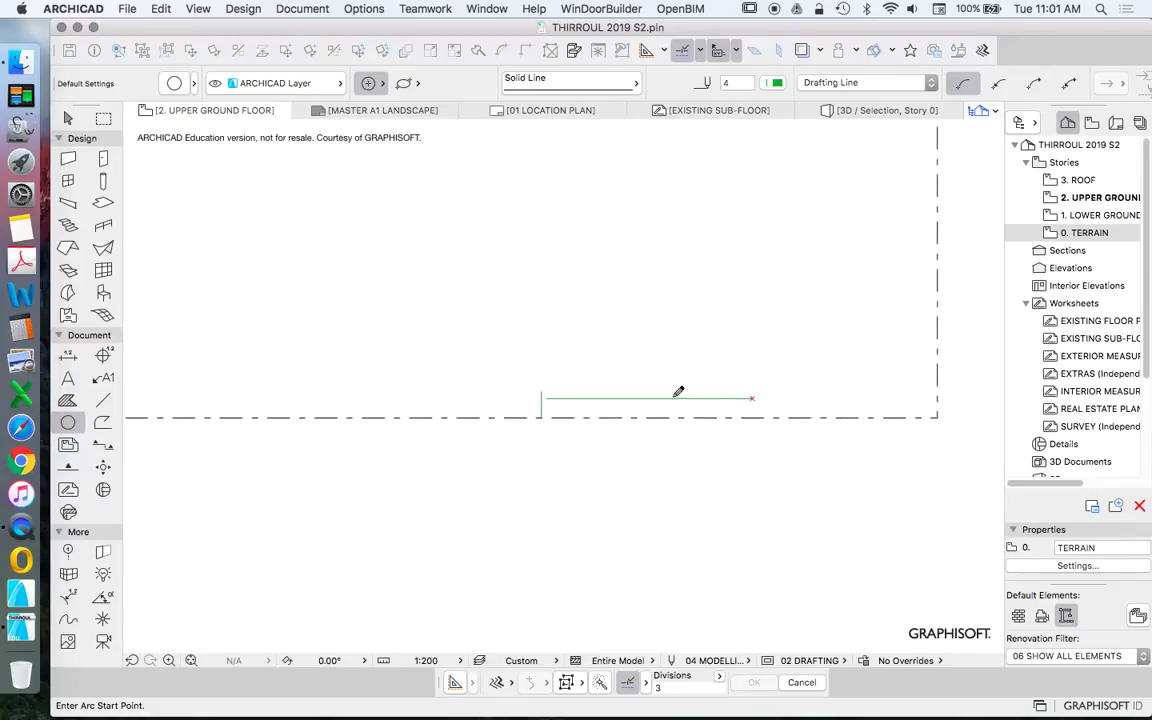
scroll(654, 396, up, 2)
click(519, 397)
click(522, 395)
scroll(516, 385, down, 3)
scroll(516, 380, up, 5)
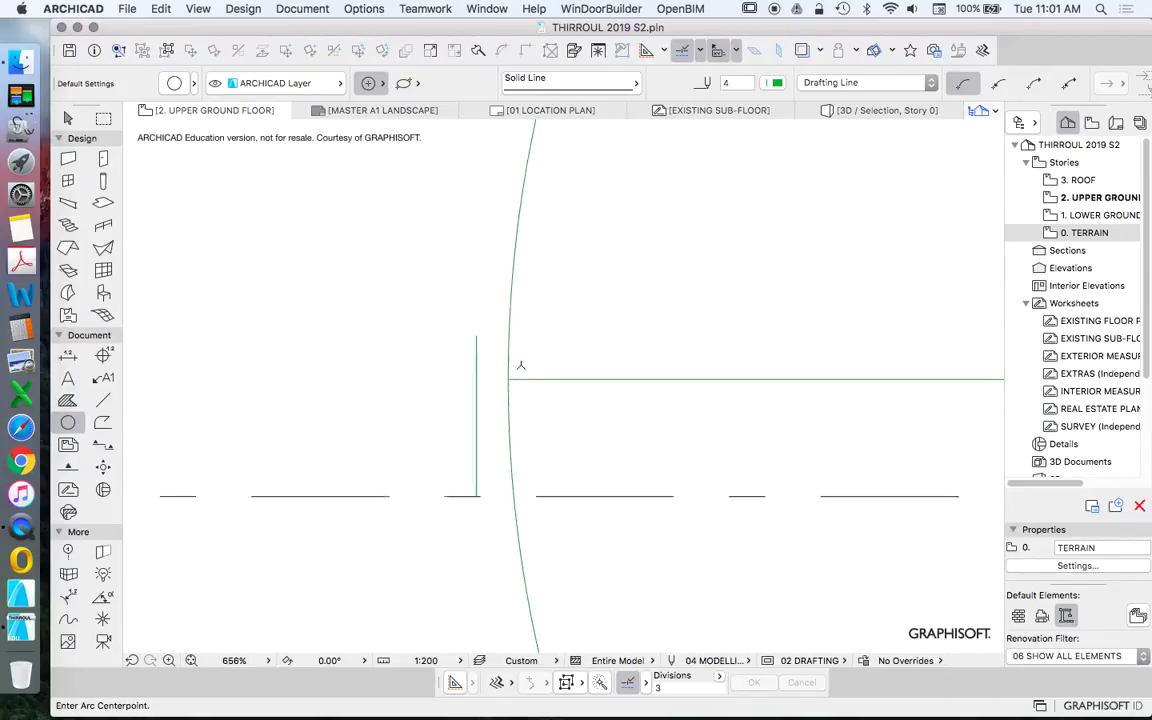
scroll(525, 375, up, 1)
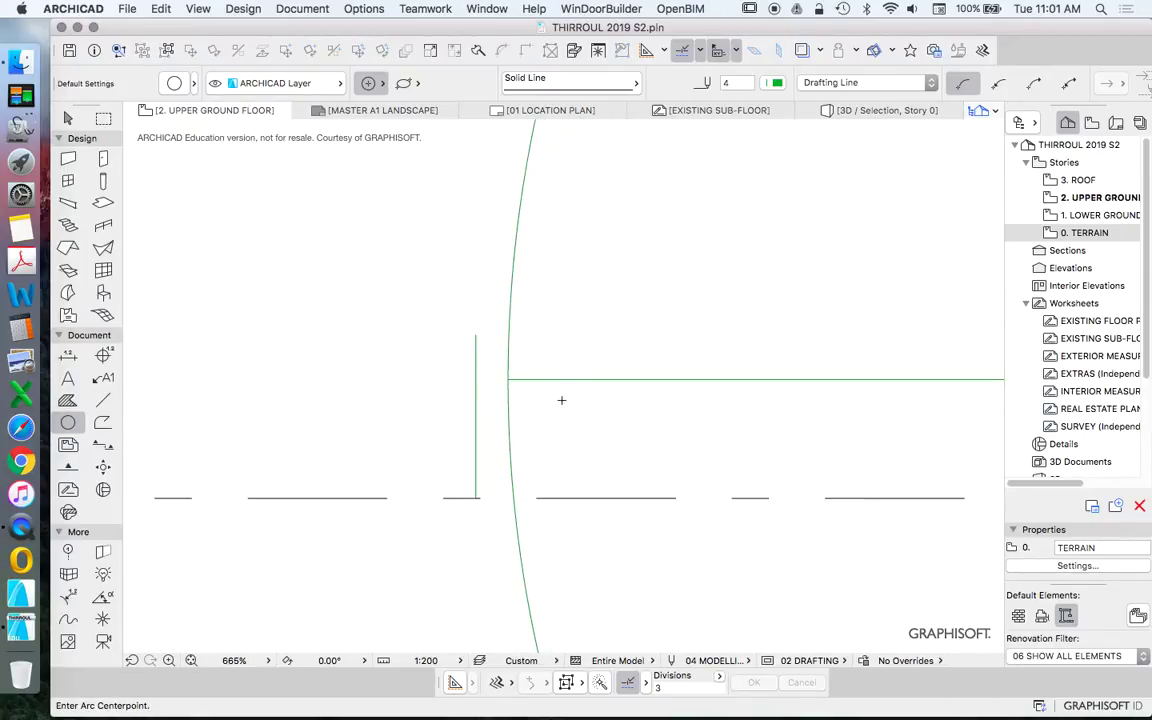
key(Escape)
Delete the short vertical line standing on the lower site boundary beside the circle
click(476, 335)
key(super+d)
click(476, 334)
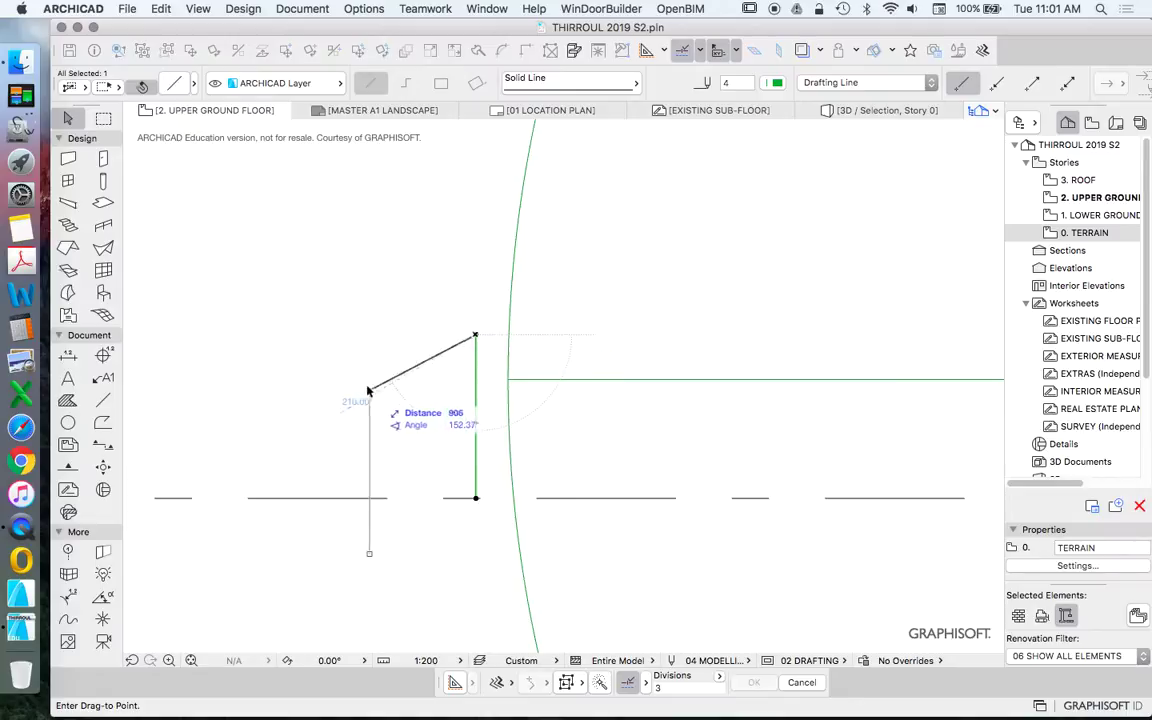
key(Escape)
scroll(406, 352, down, 5)
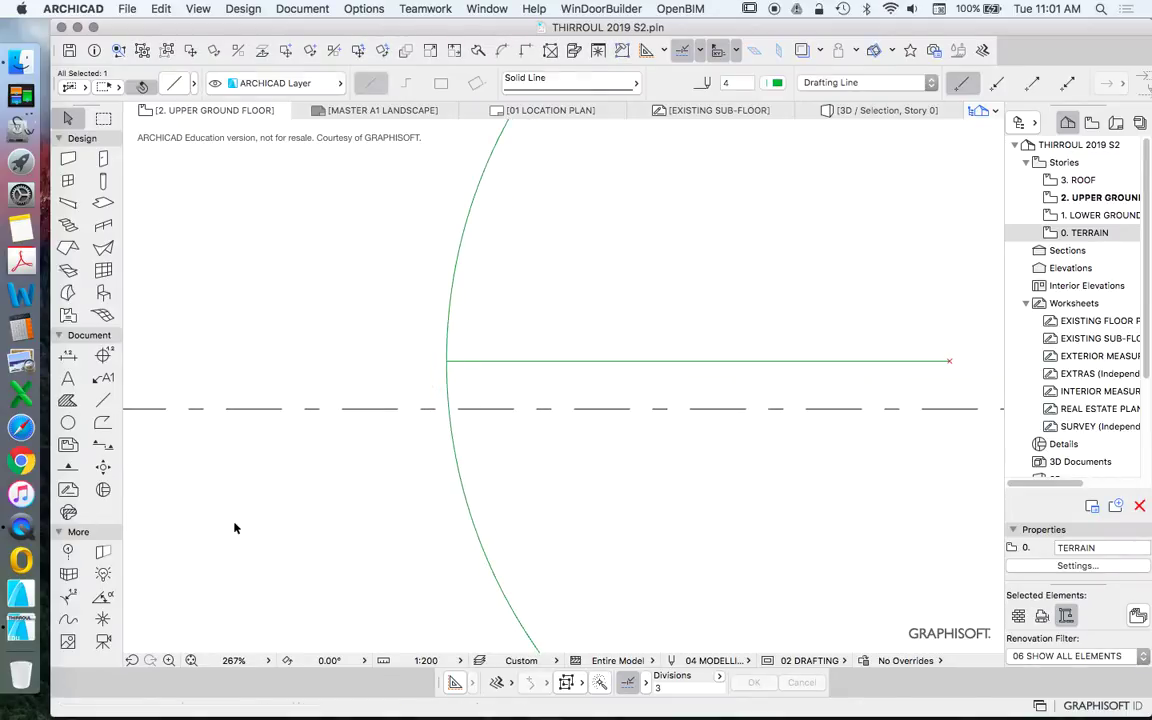
key(Delete)
Draw a horizontal line about 2730 long, offset 1240 above the lower site boundary and crossing the circle
click(103, 399)
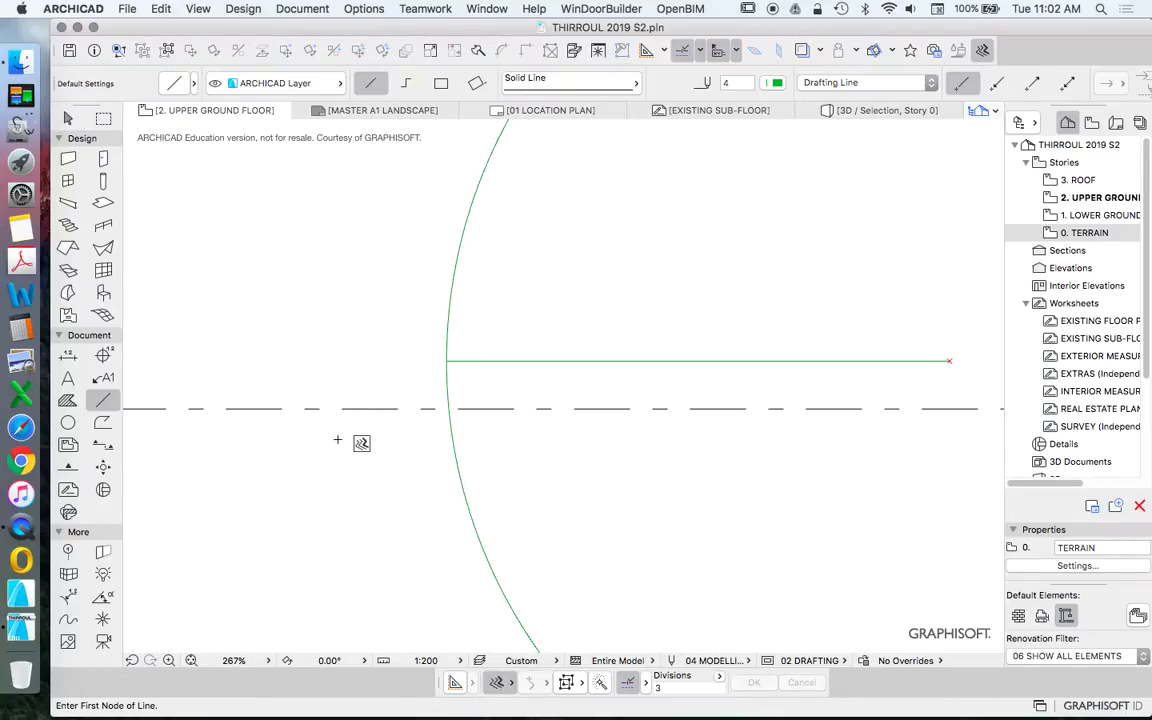
click(363, 408)
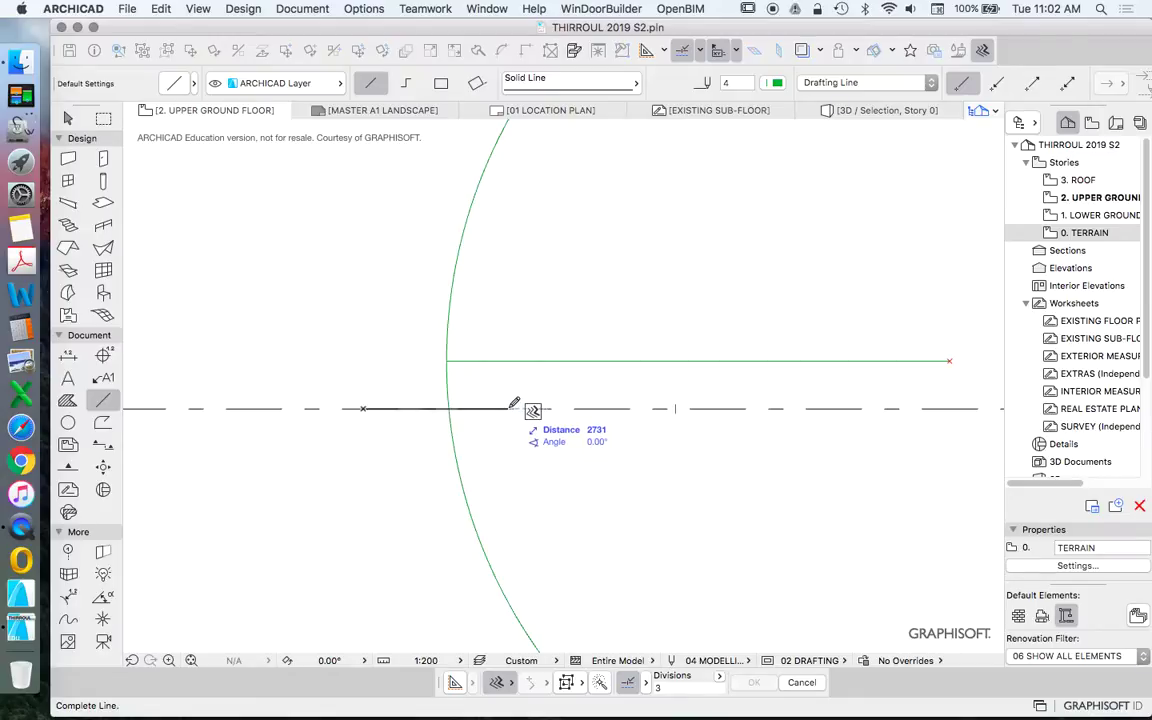
click(508, 407)
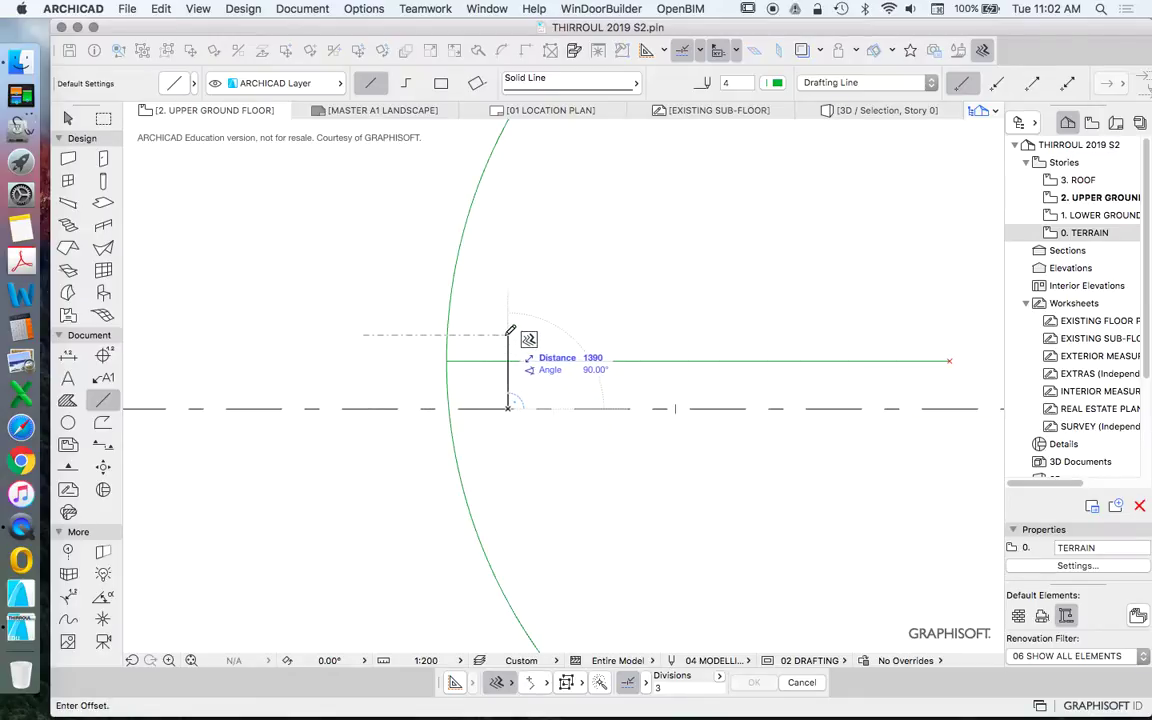
text(124)
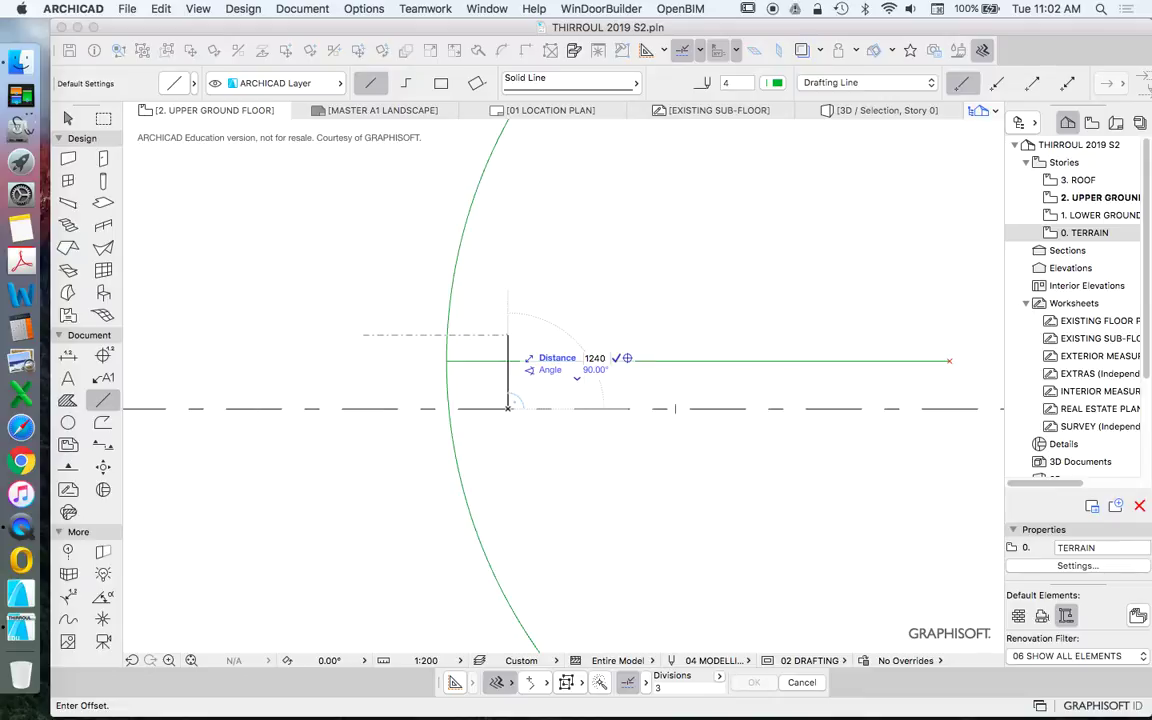
text(0)
key(Return)
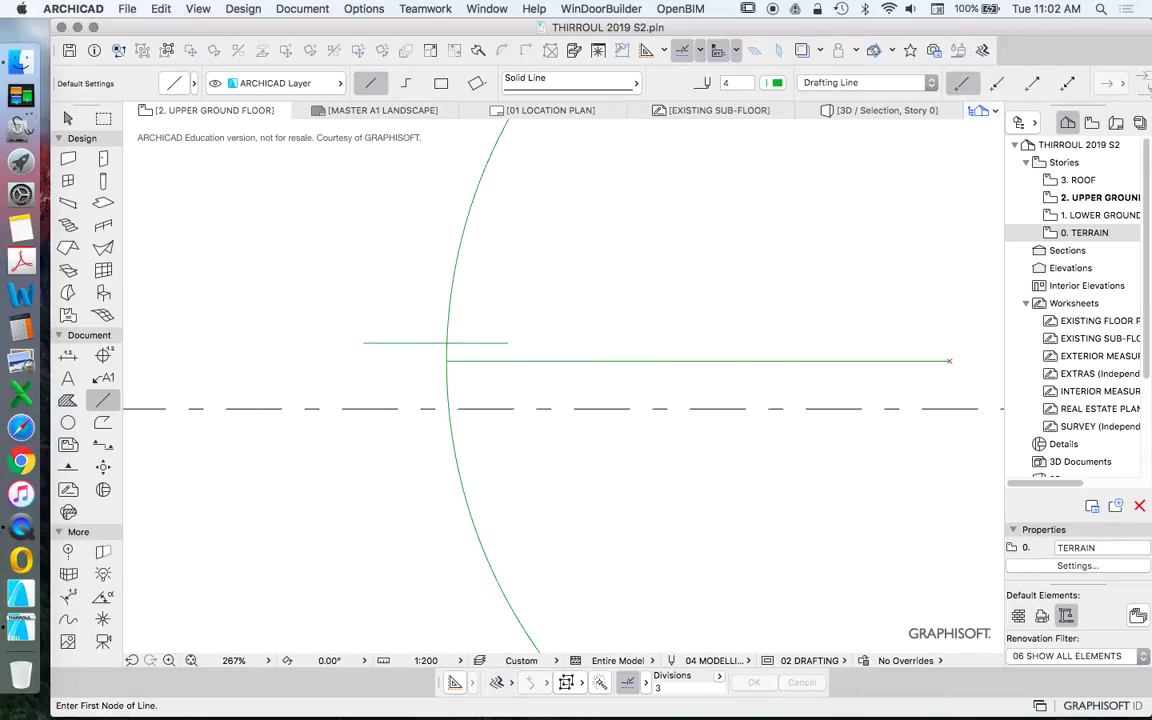
key(Escape)
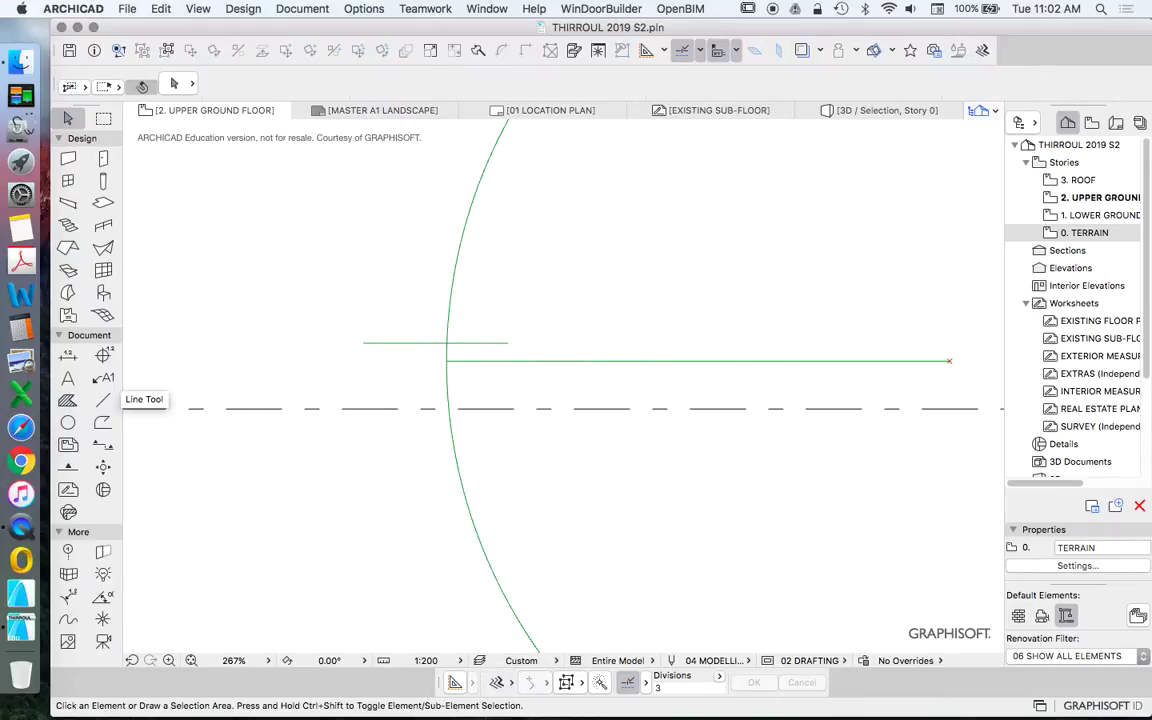
Draw a line from the hotspot to the intersection of the circle and the 1240 offset line
click(103, 400)
click(949, 361)
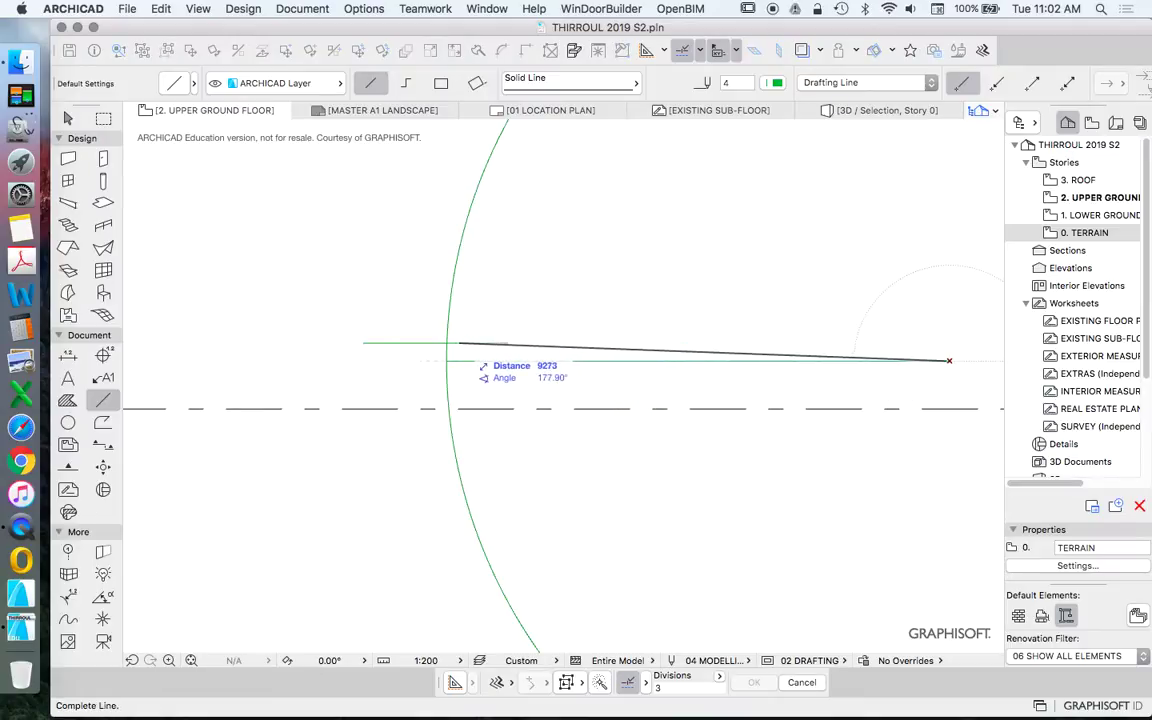
click(447, 343)
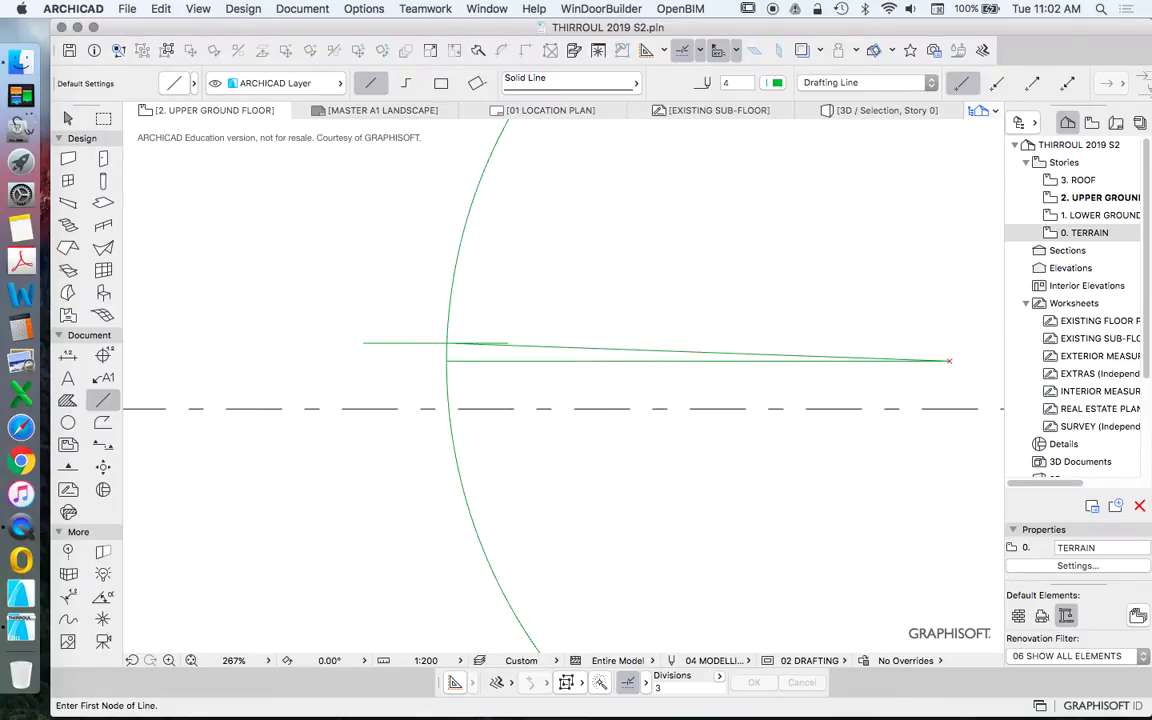
key(Escape)
Delete the circle and both horizontal construction lines, and place a hotspot at the left end of the sloped line
shift+click(446, 297)
key(Delete)
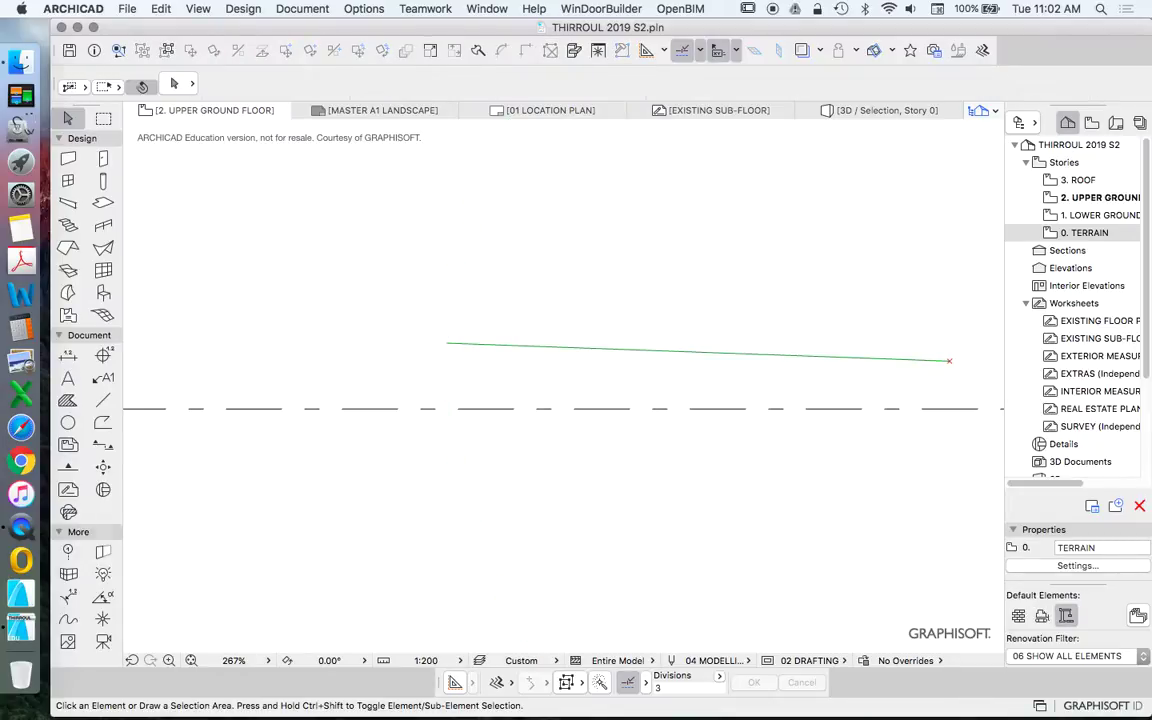
click(103, 619)
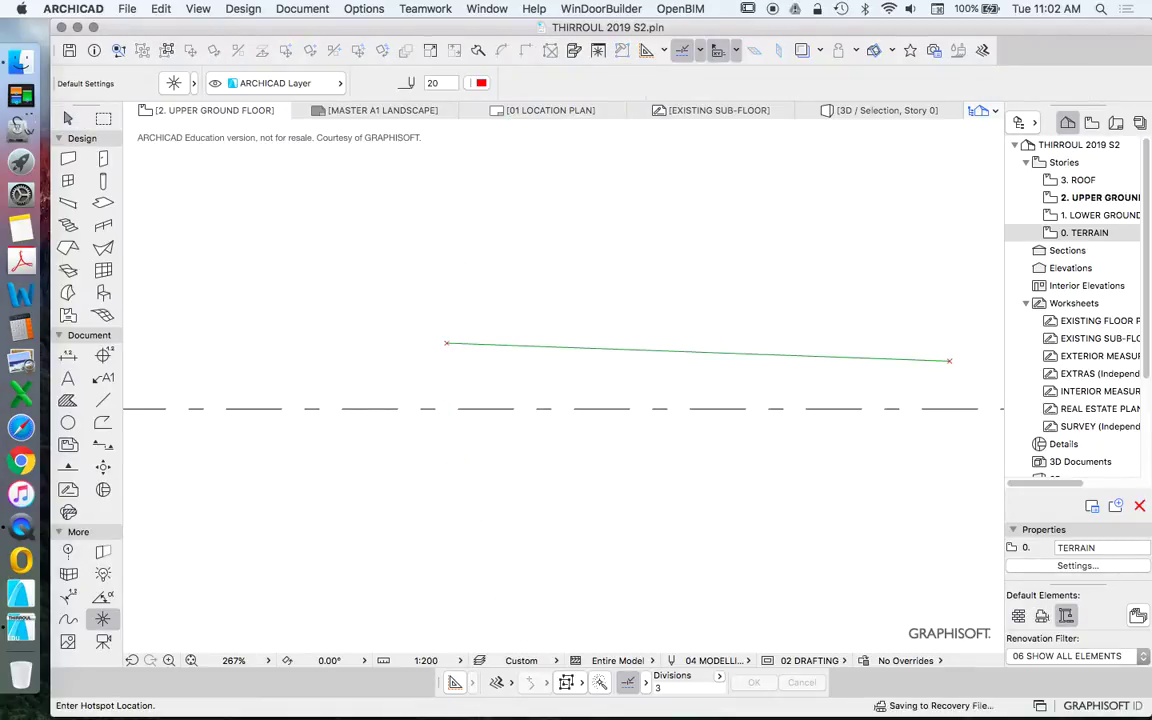
scroll(555, 477, down, 10)
scroll(639, 470, down, 2)
scroll(605, 503, up, 3)
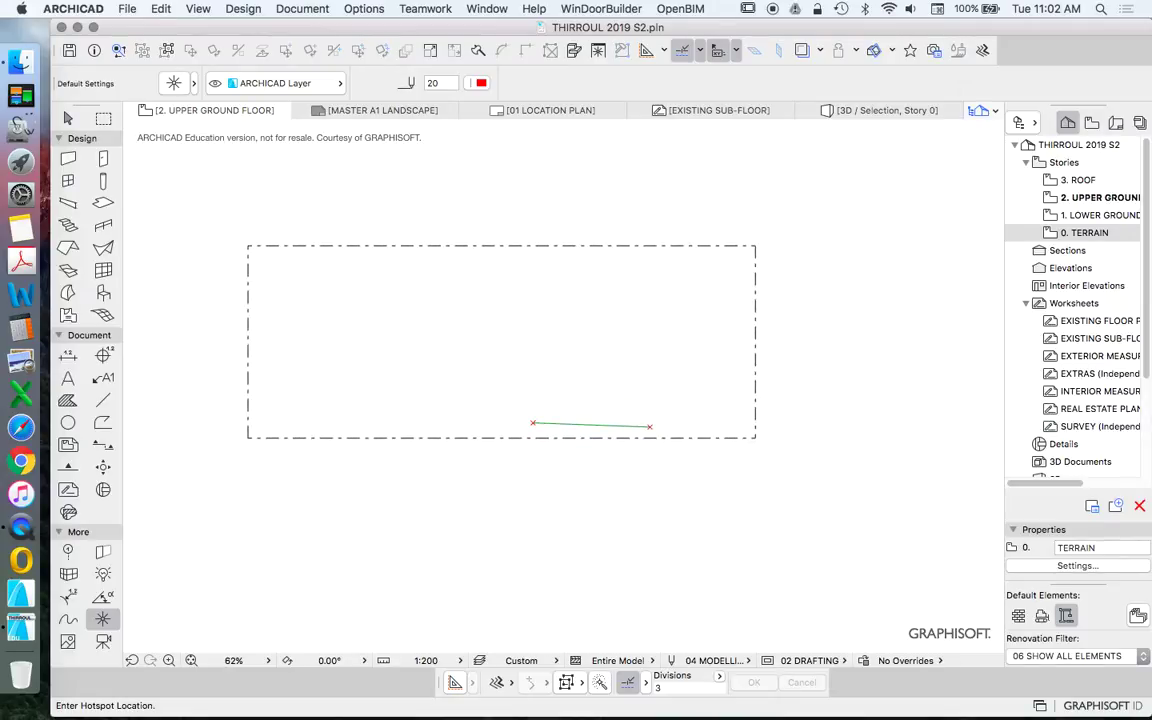
scroll(635, 416, down, 3)
key(Escape)
Examine the site boundary and the sloped line between the two hotspots, selecting each in turn to compare their alignment
scroll(705, 435, up, 4)
scroll(703, 369, down, 4)
click(704, 393)
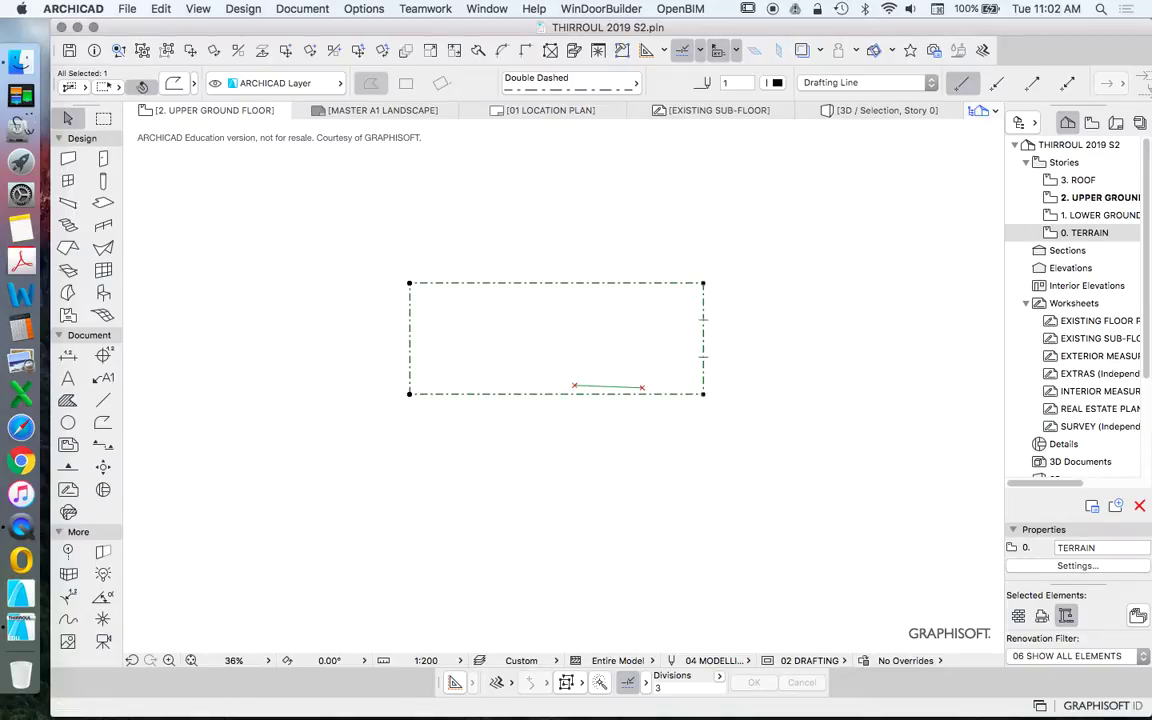
scroll(704, 430, down, 1)
key(Escape)
scroll(643, 367, up, 1)
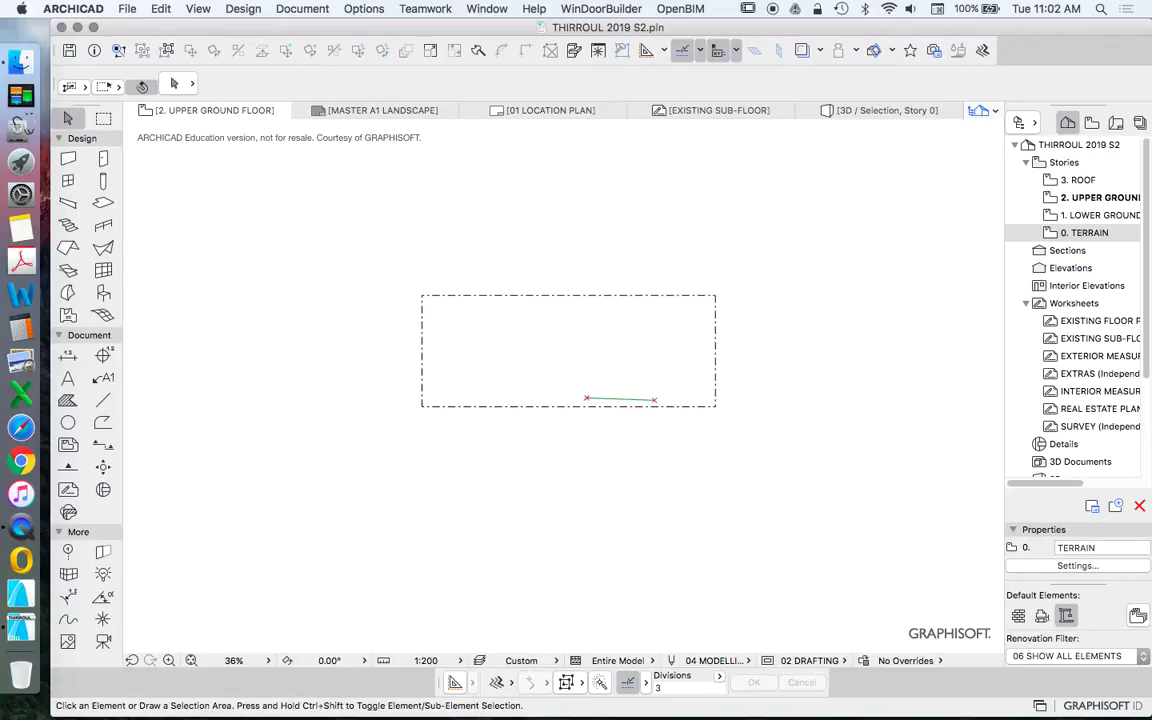
scroll(642, 386, up, 6)
click(642, 428)
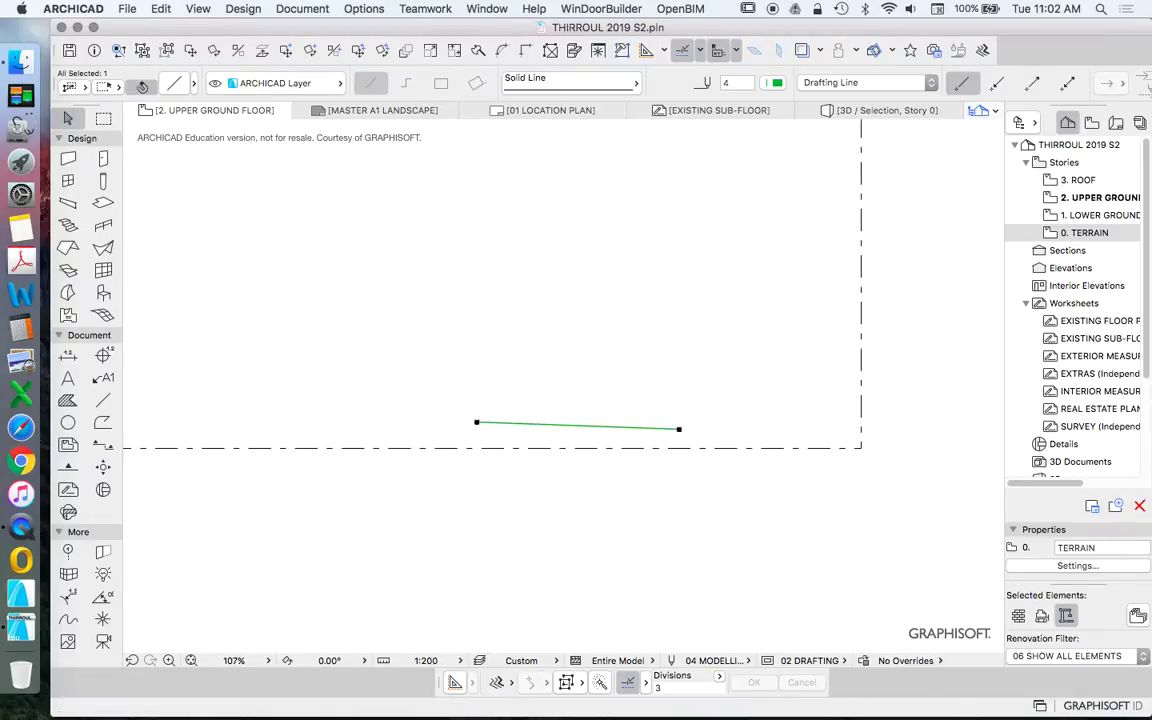
scroll(533, 403, down, 3)
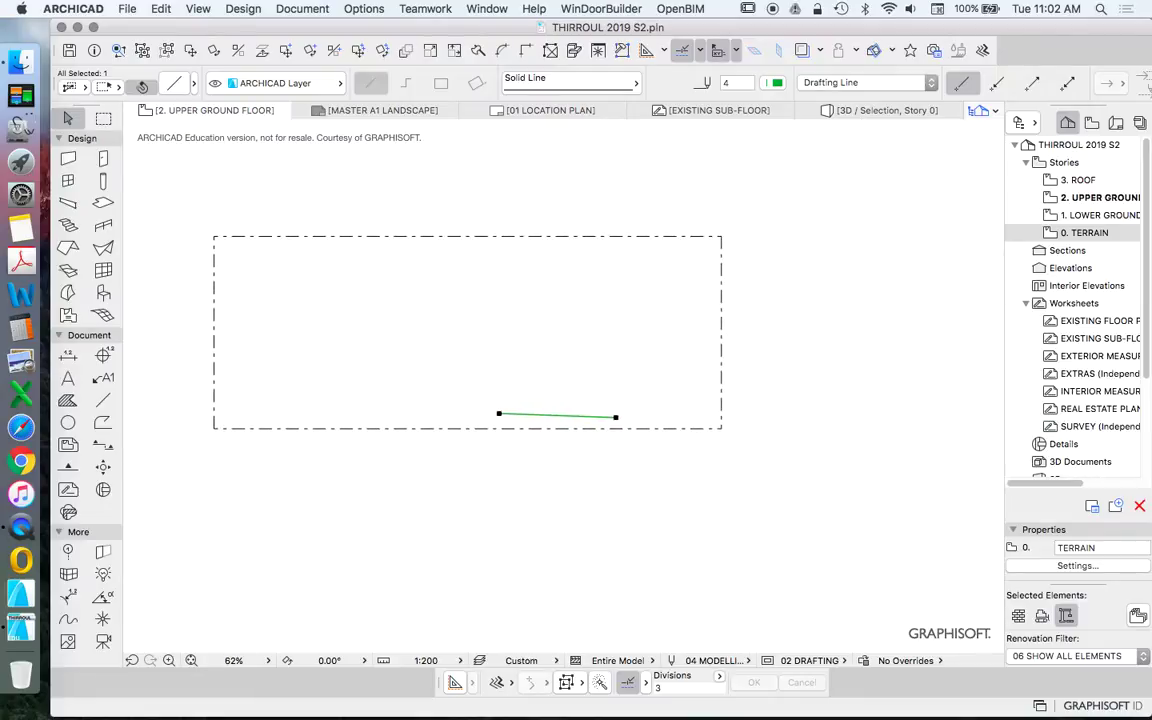
key(Escape)
scroll(589, 406, down, 3)
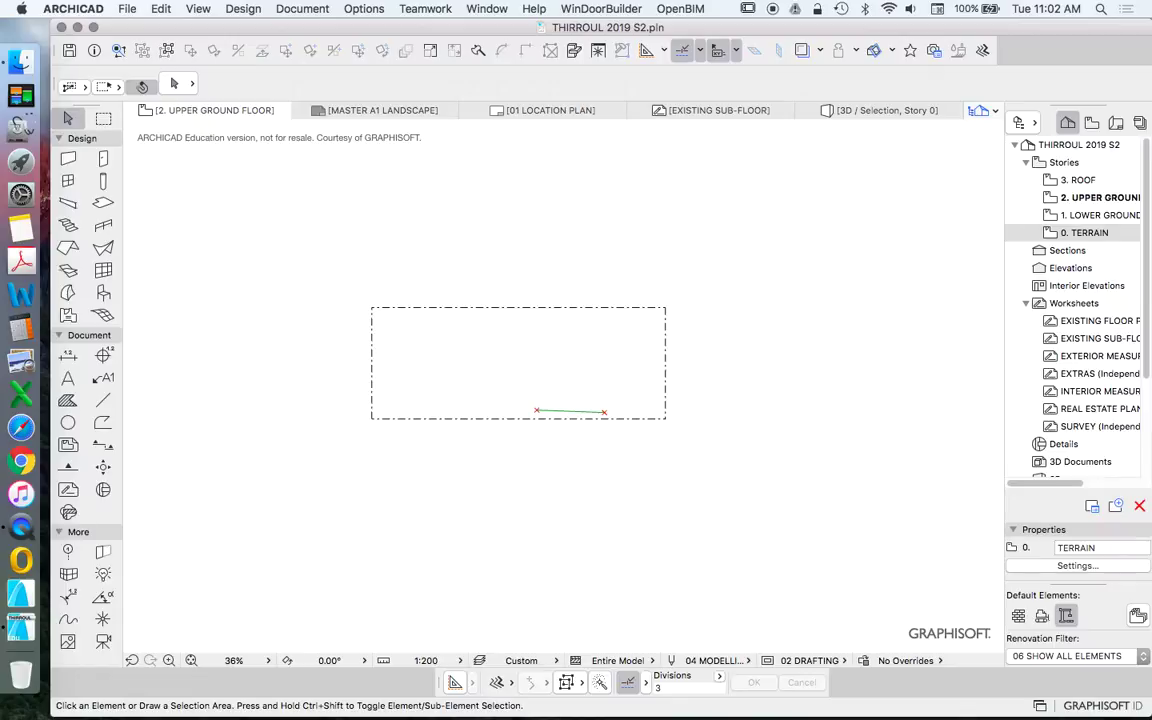
Select all layers in the layer settings and accept the dialog
key(super+l)
key(super+a)
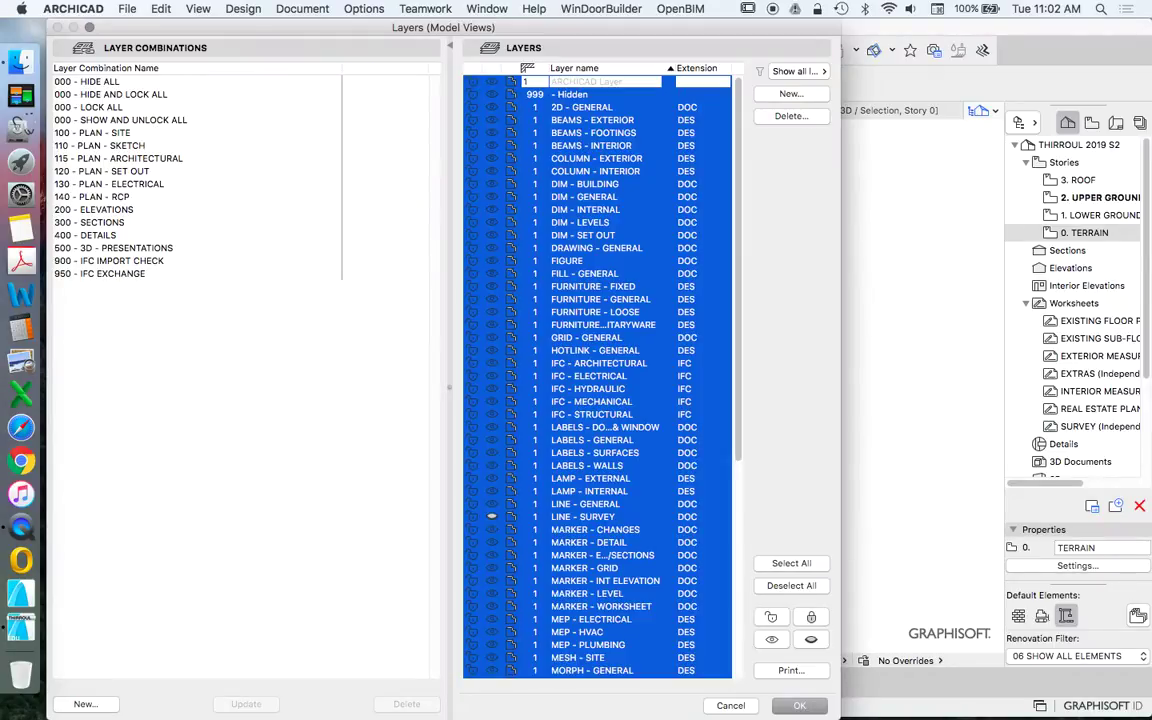
key(Return)
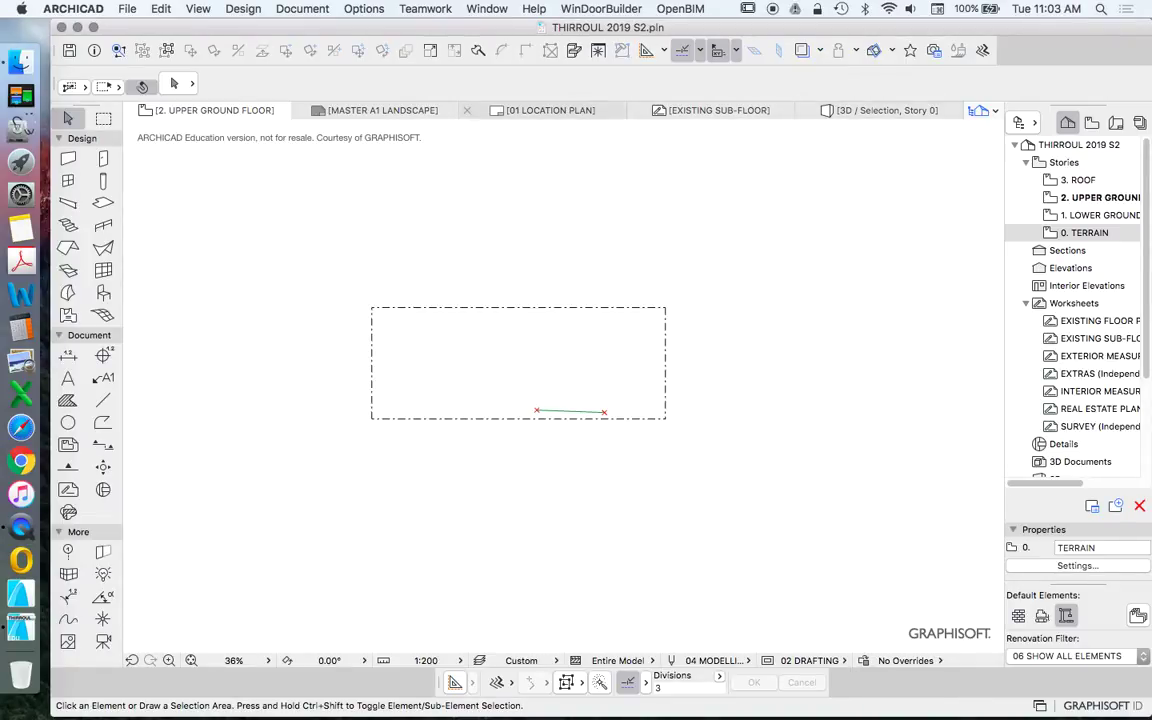
Turn on Suspend Groups for the drawing
key(alt+g)
scroll(746, 277, down, 1)
scroll(740, 274, up, 2)
scroll(777, 319, down, 2)
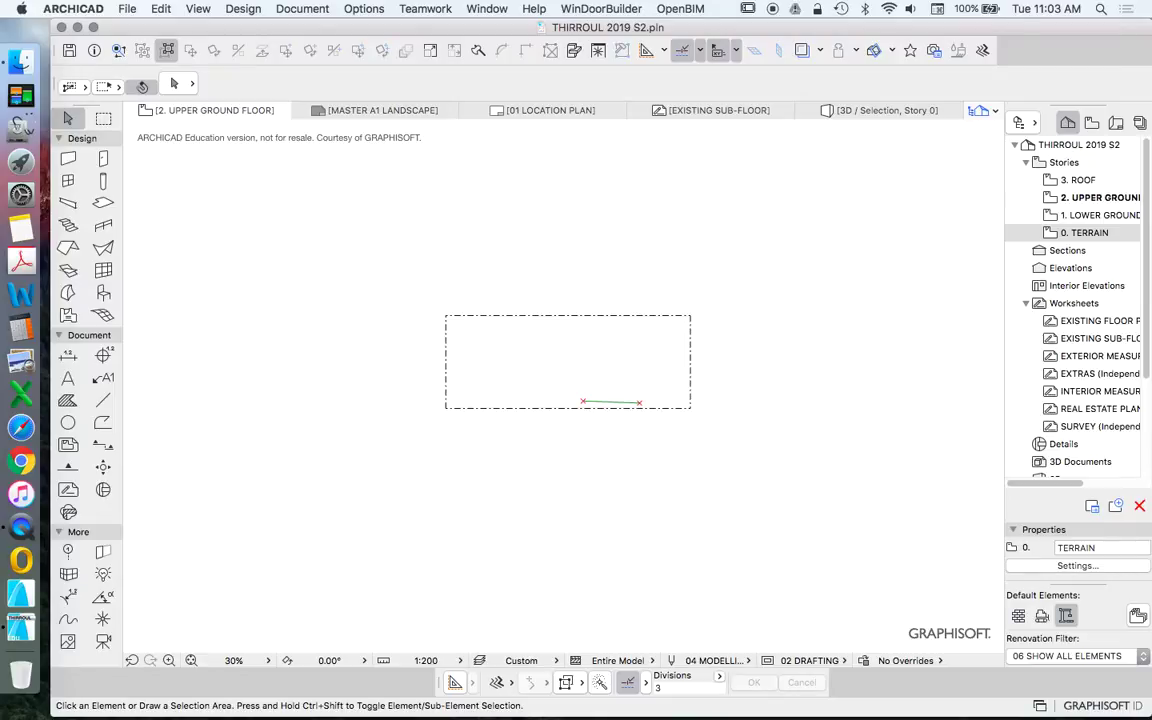
Show the Terrain story as a trace reference beneath the Upper Ground Floor plan
right_click(1084, 232)
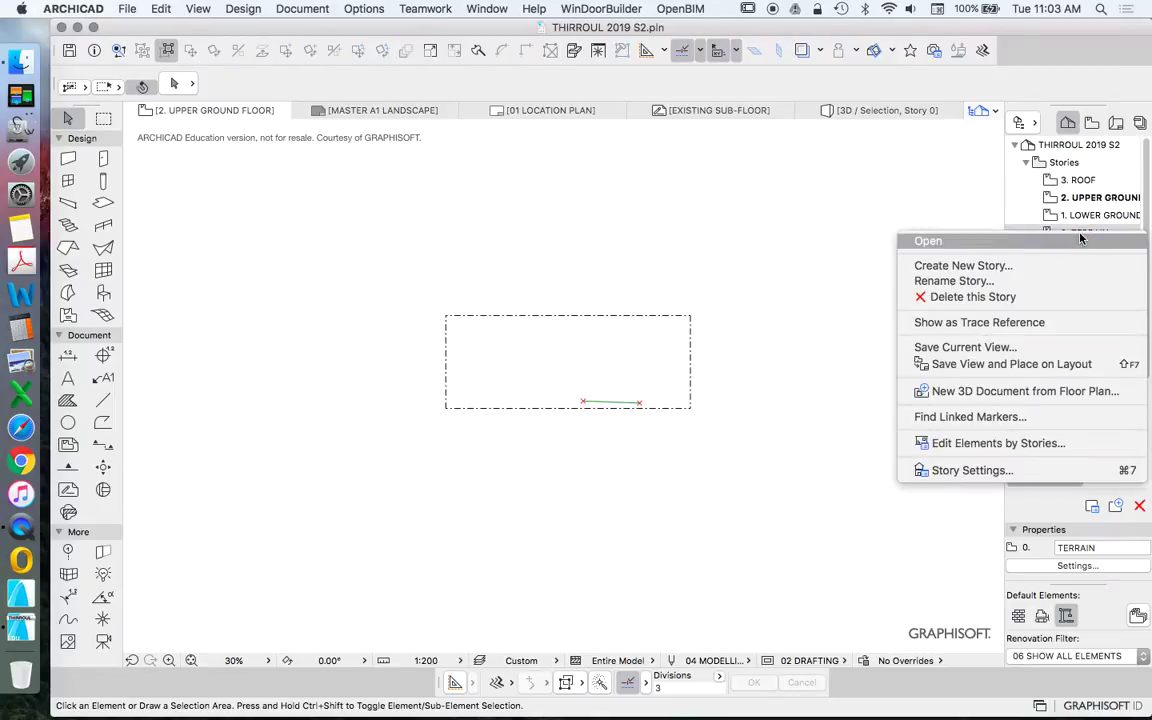
click(1016, 321)
scroll(746, 360, up, 3)
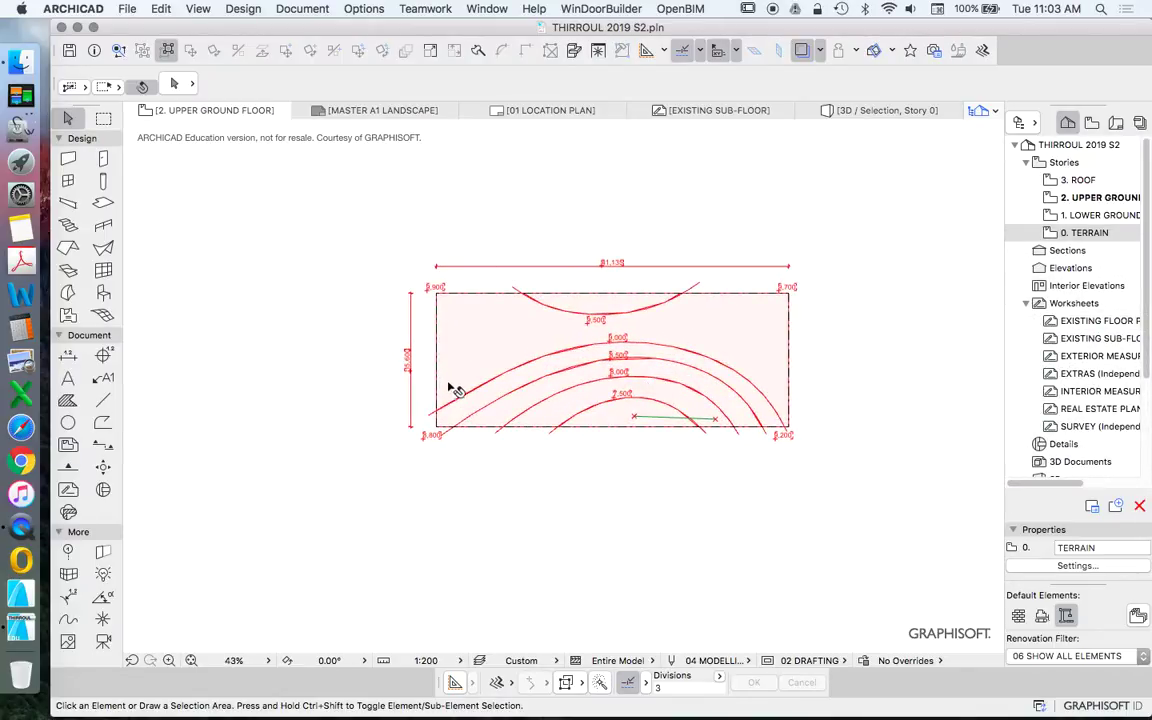
scroll(412, 405, down, 3)
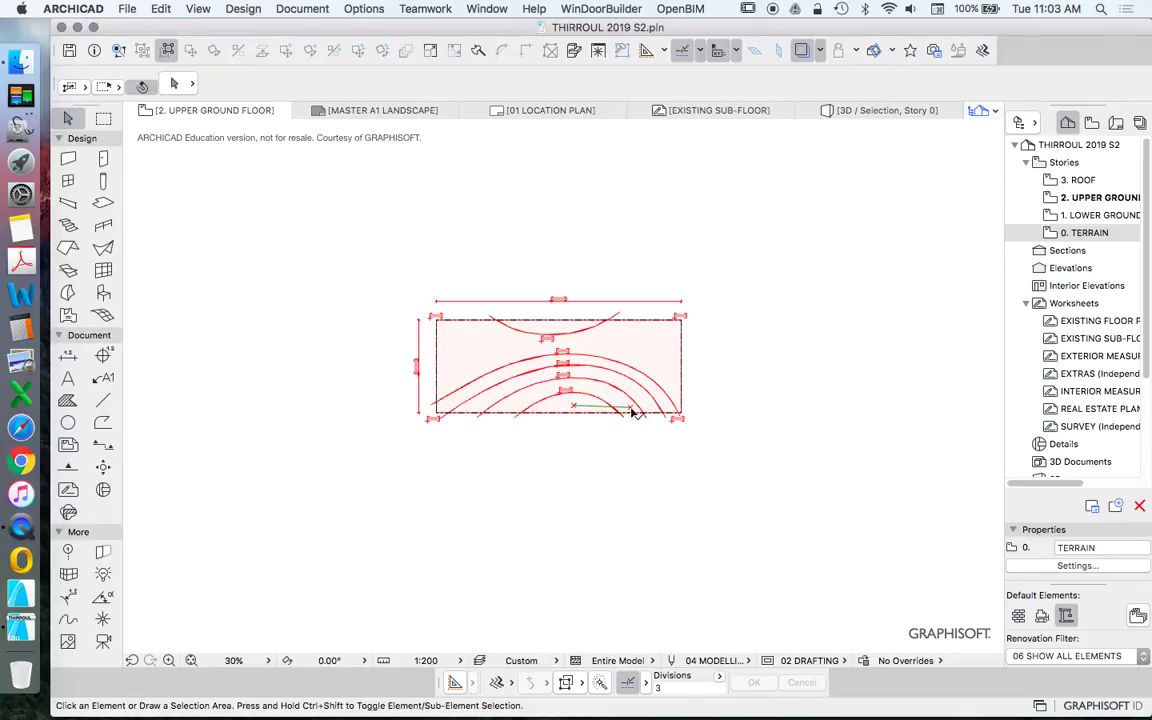
scroll(598, 408, up, 5)
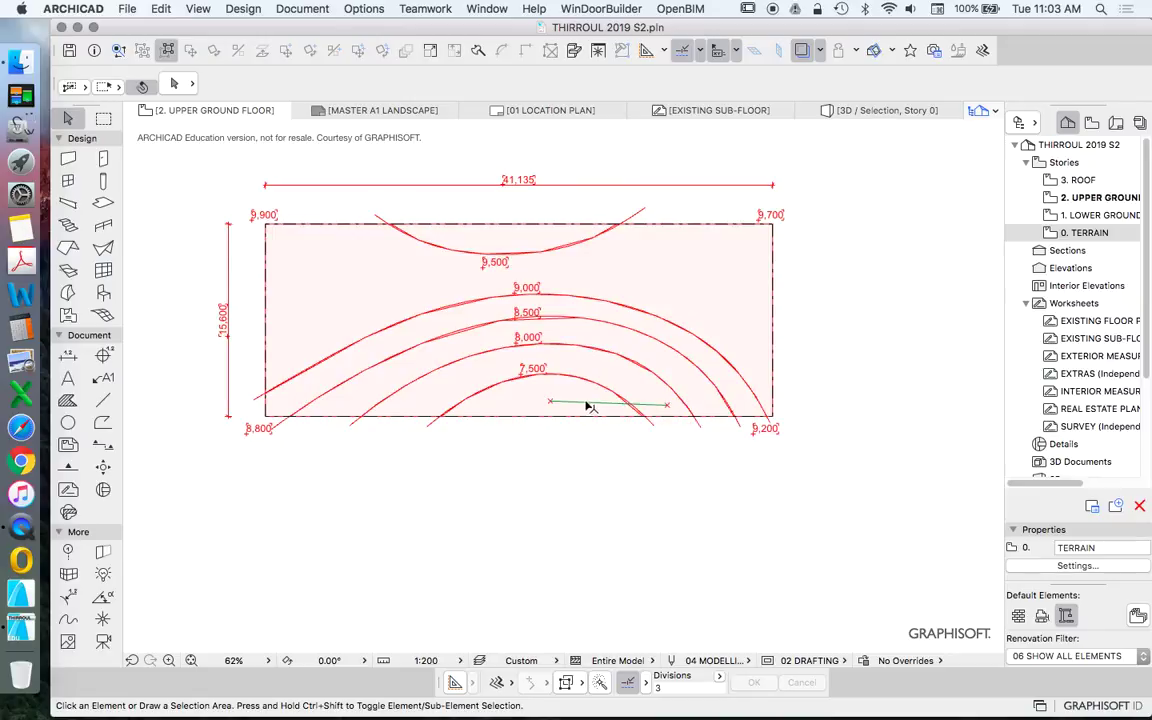
scroll(672, 418, down, 4)
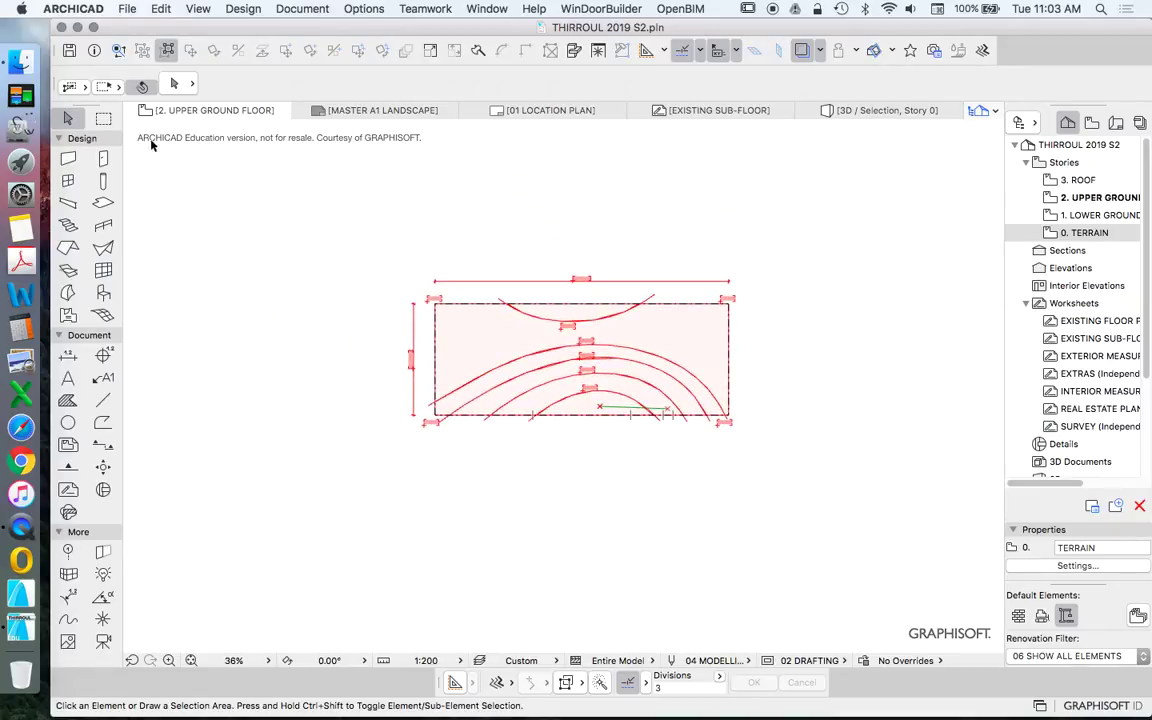
Draw a thick all-stories marquee around the whole site, enclosing the boundary, contours and dimensions
click(103, 120)
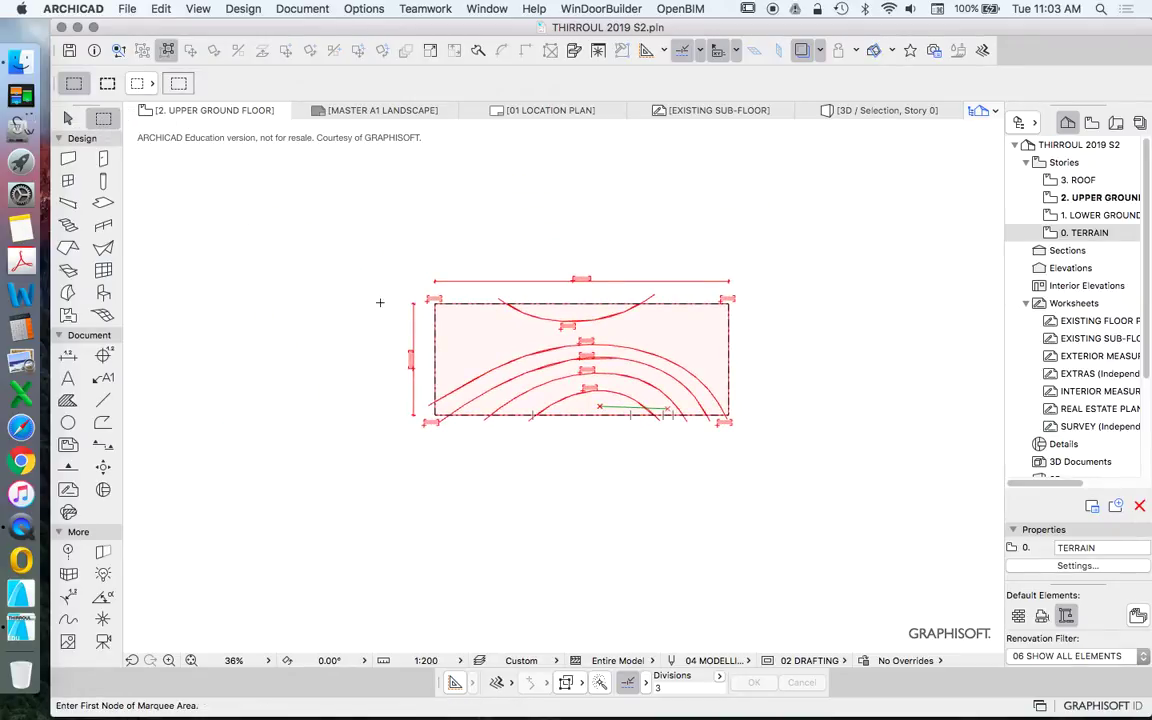
click(108, 83)
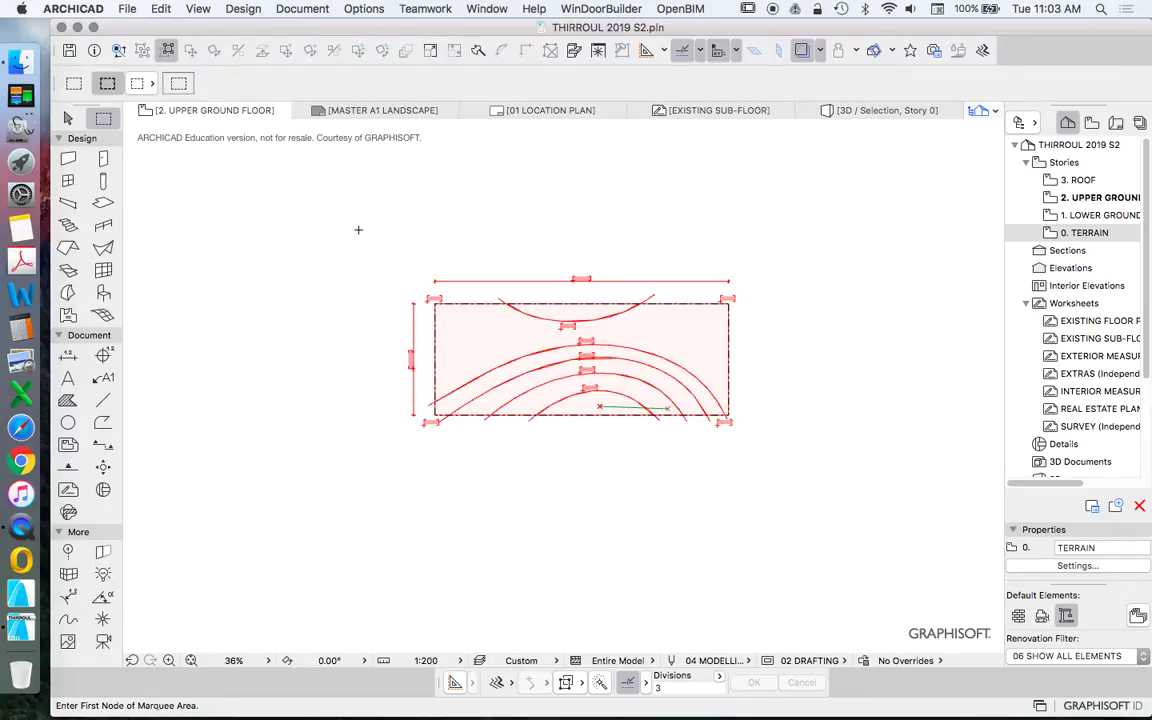
click(357, 229)
click(808, 464)
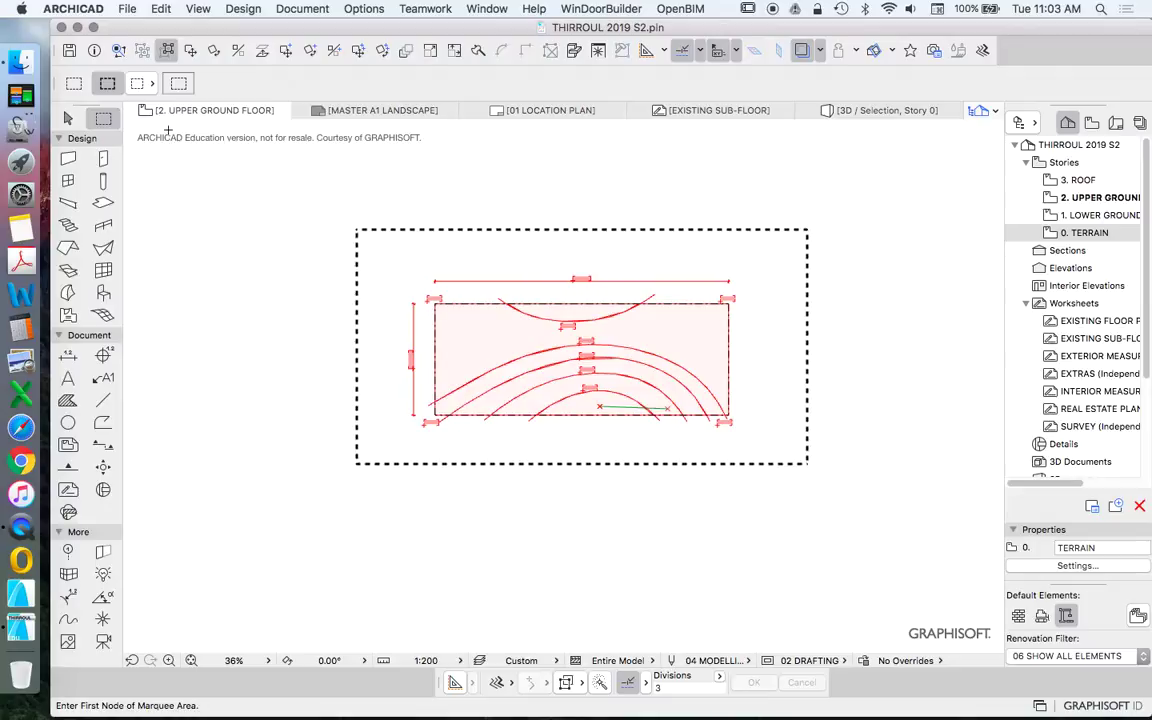
click(74, 83)
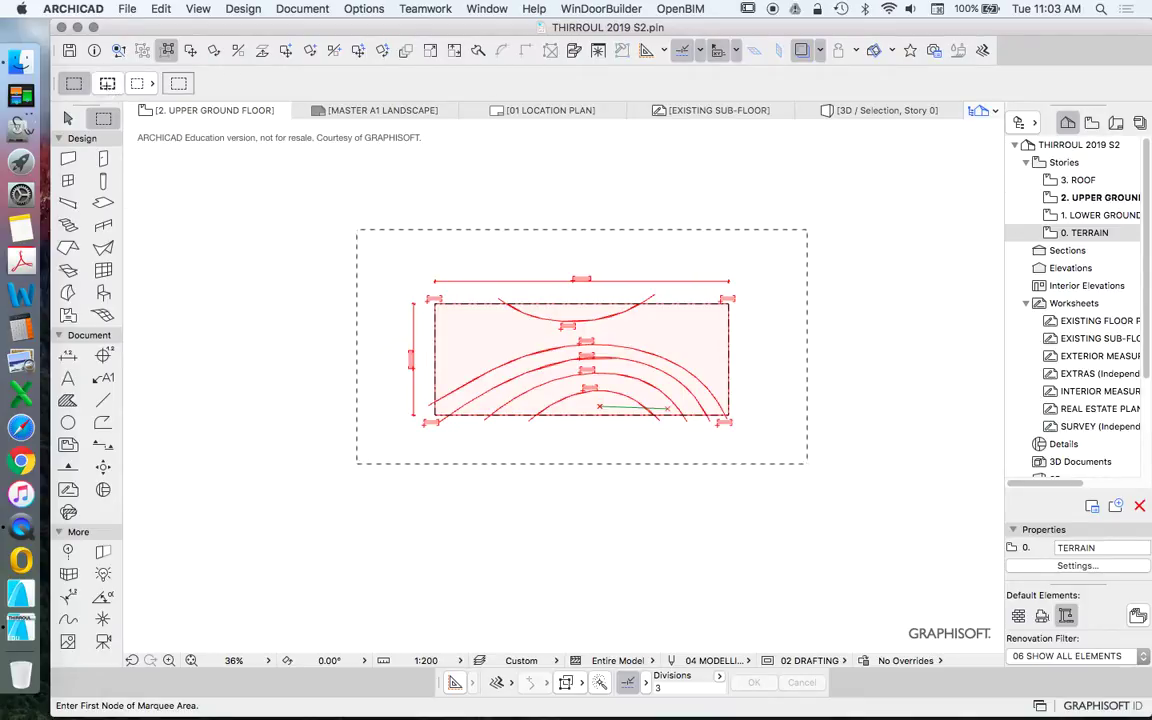
click(107, 83)
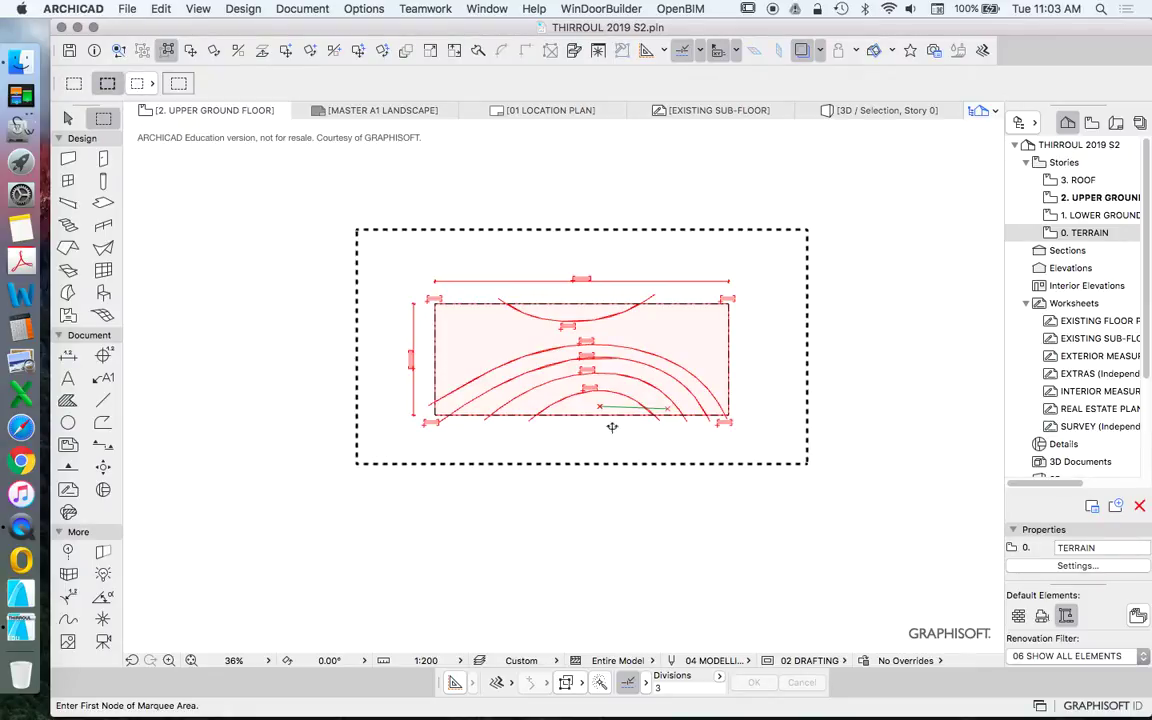
Rotate the marqueed site about the right-hand hotspot until the building line from the left-hand hotspot is horizontal
scroll(611, 427, up, 5)
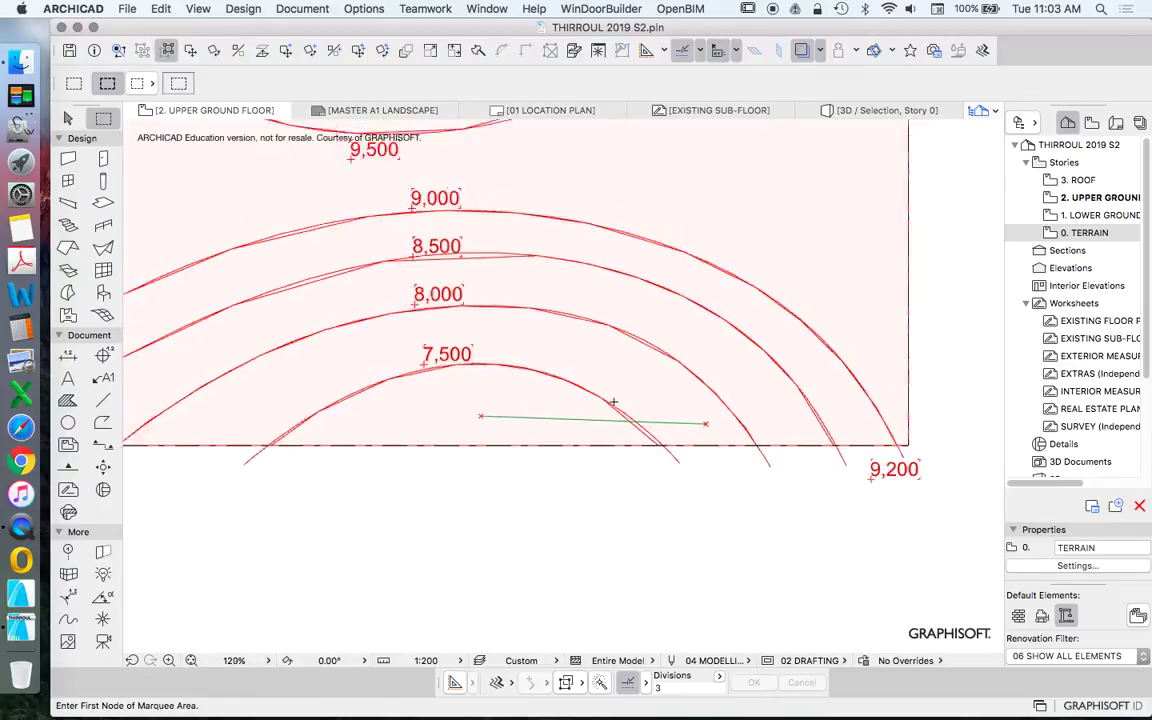
scroll(613, 403, down, 5)
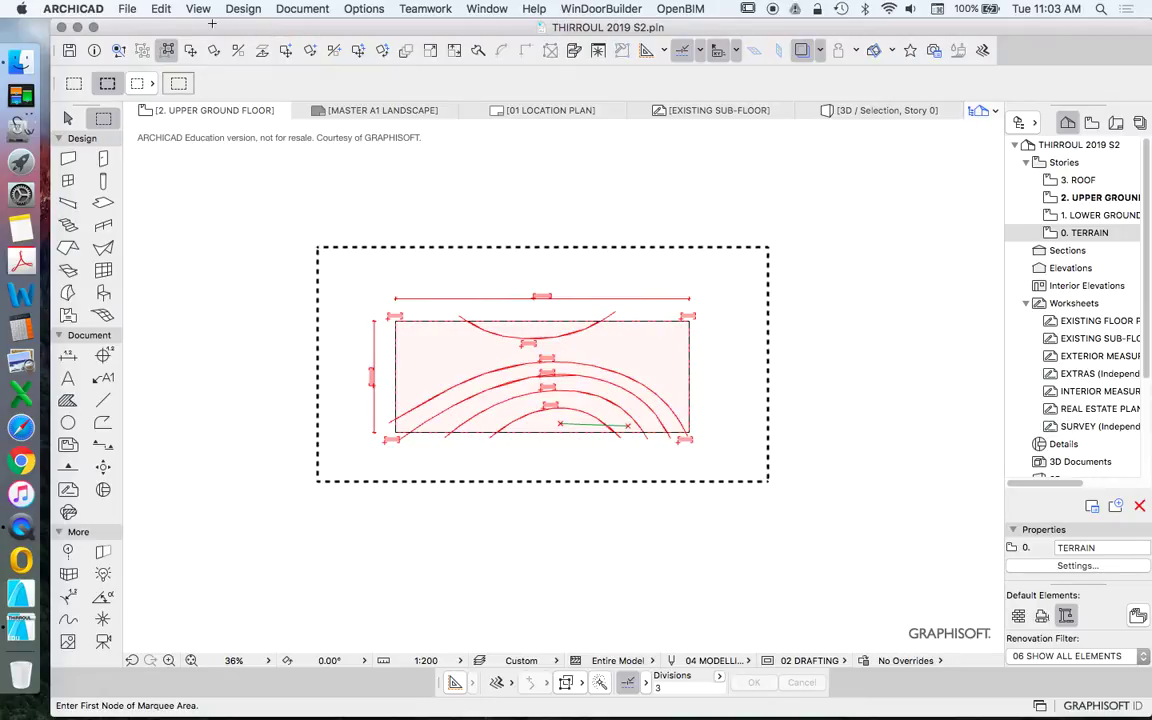
click(163, 9)
mouse_move(330, 288)
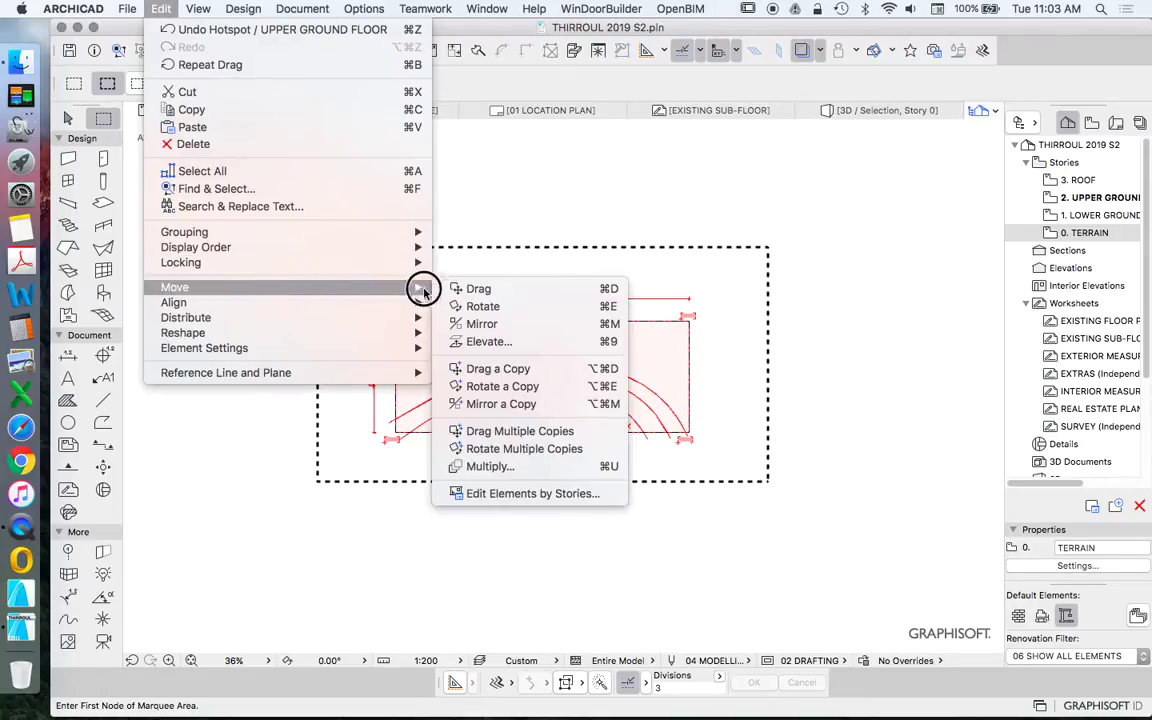
click(477, 308)
scroll(610, 432, up, 5)
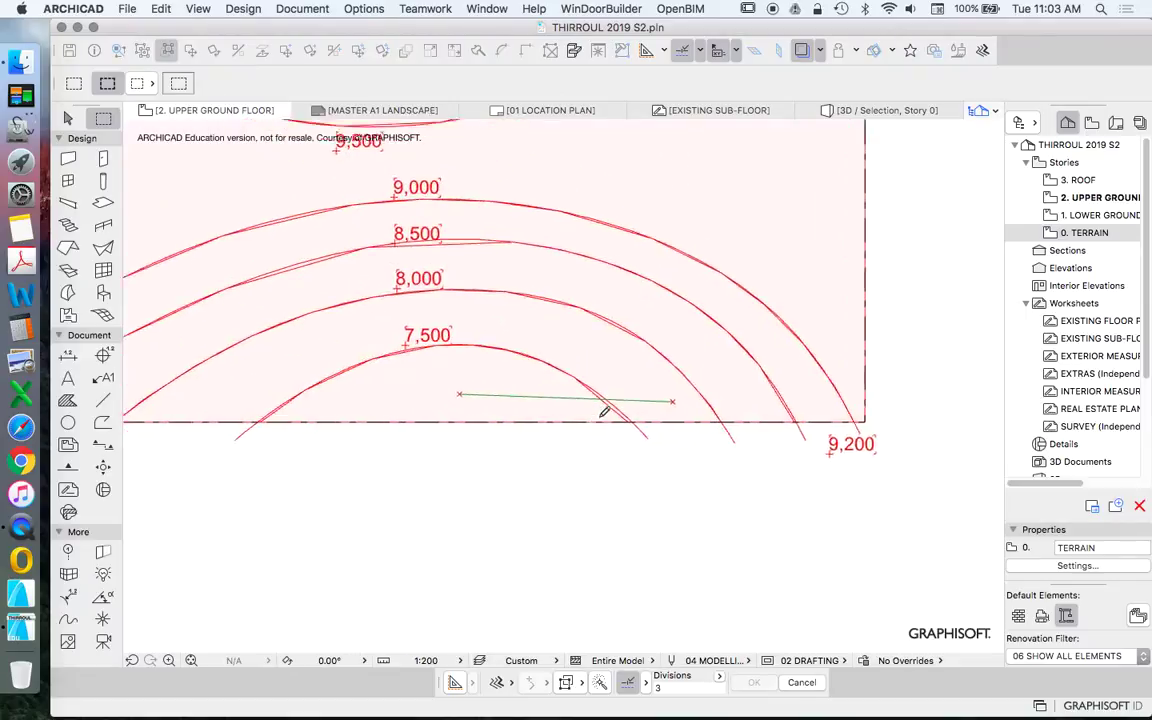
scroll(609, 408, up, 2)
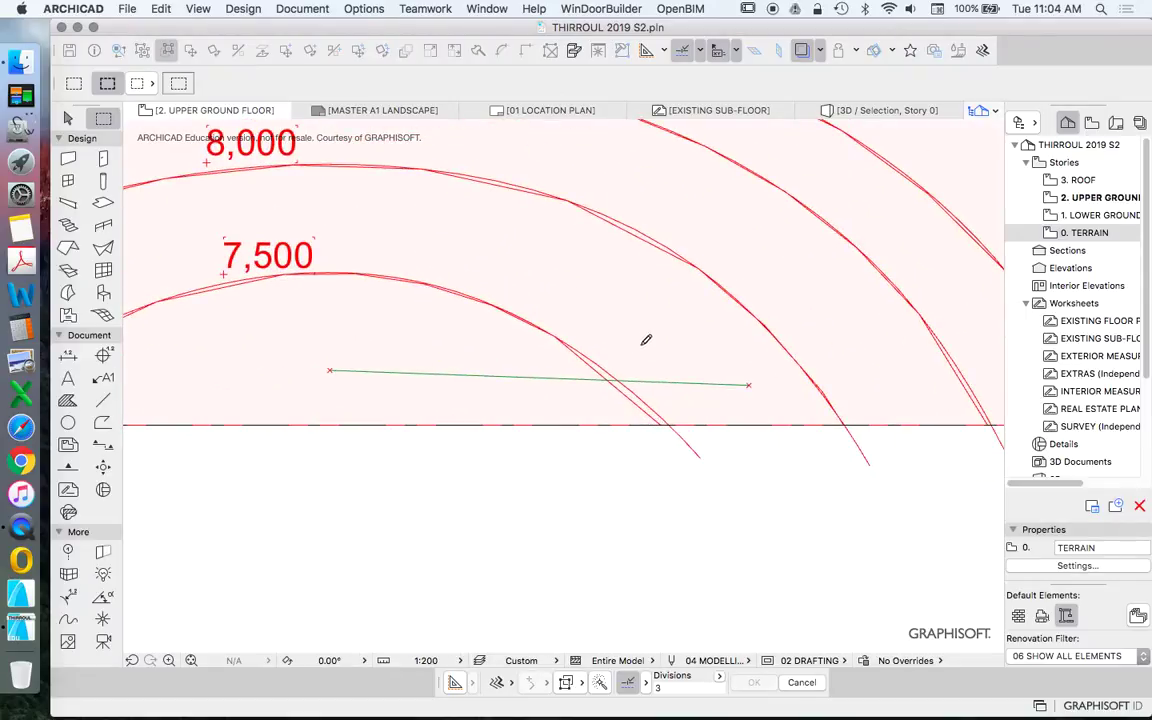
click(749, 383)
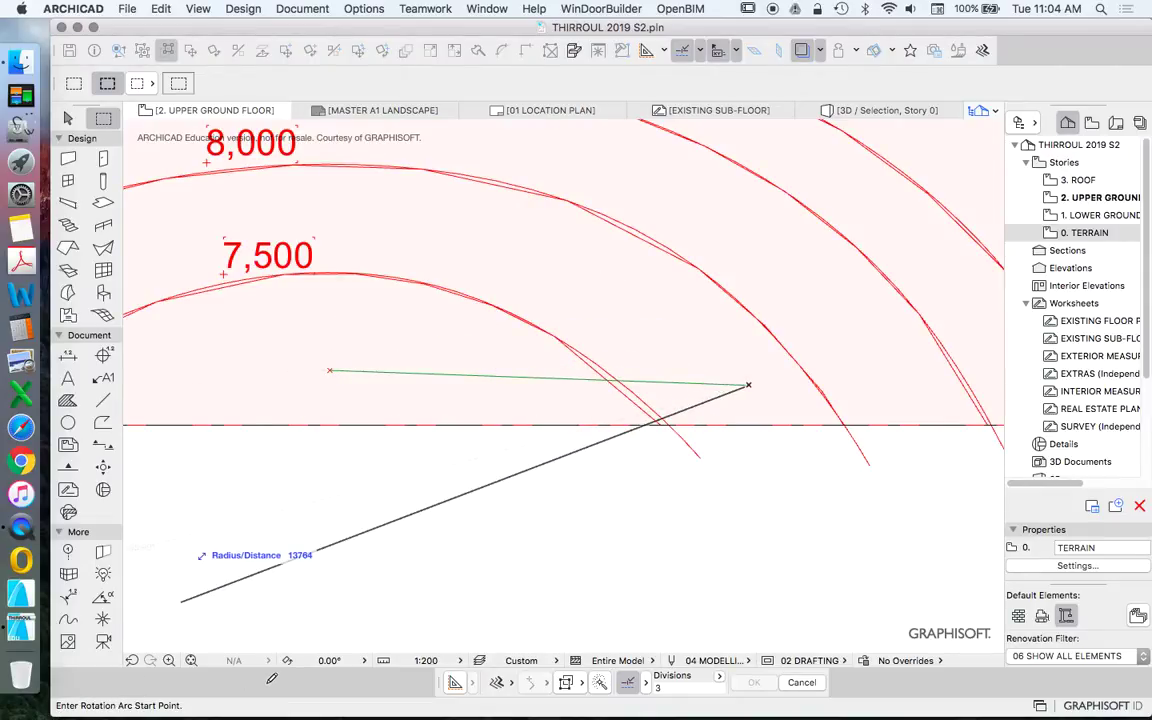
click(331, 369)
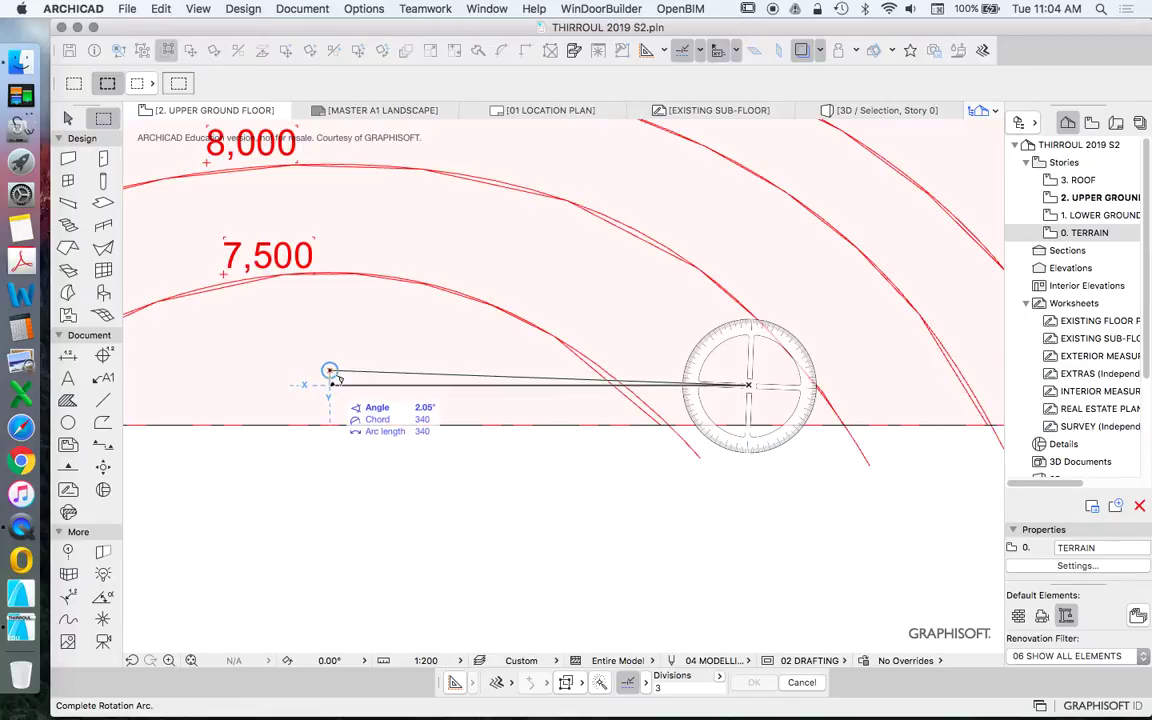
click(336, 378)
Remove the marquee around the rotated site and return to the Arrow tool
scroll(681, 563, down, 5)
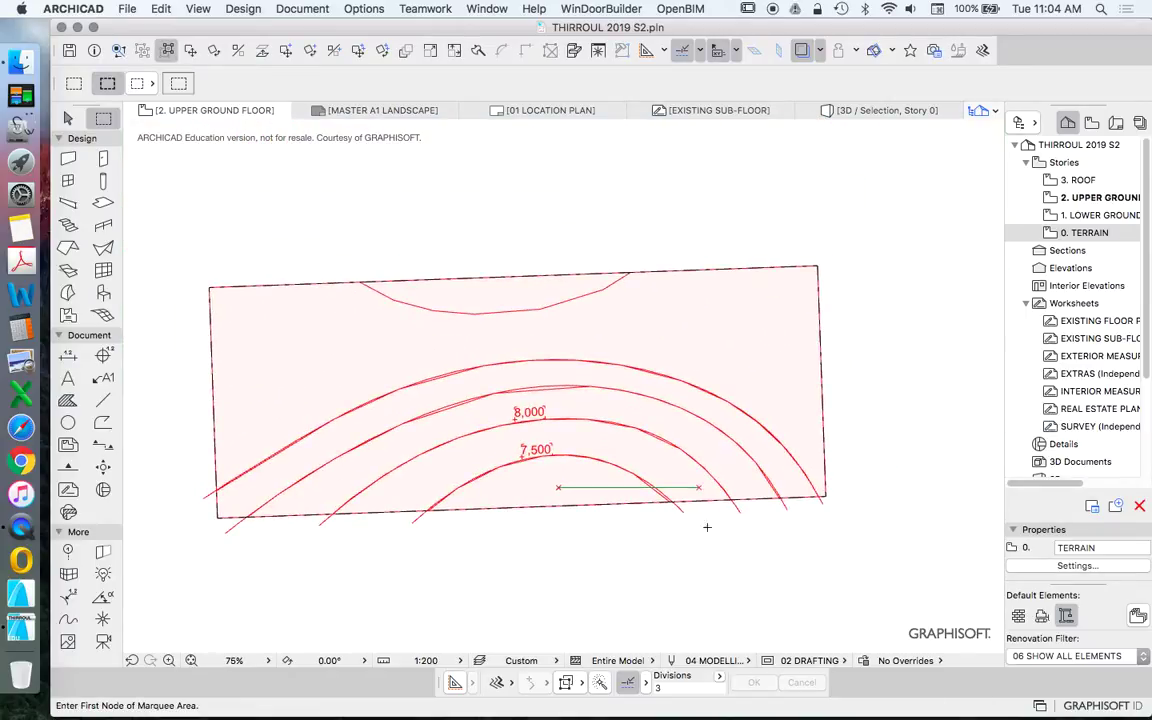
scroll(721, 506, down, 5)
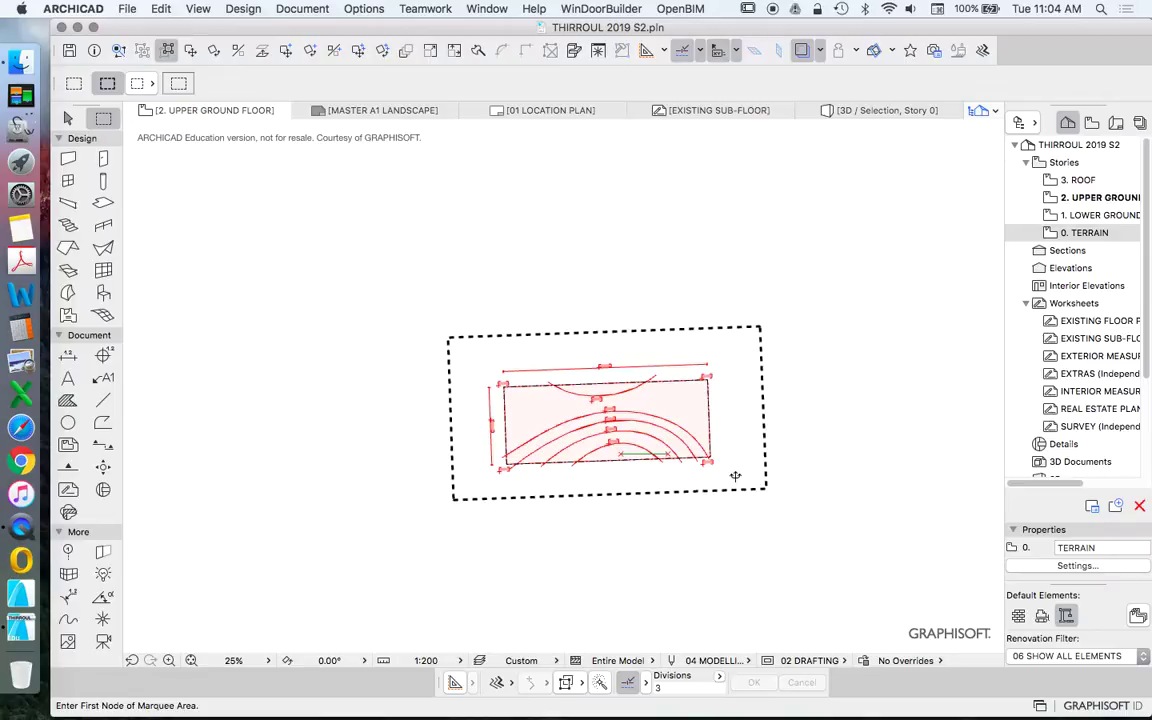
key(Escape)
key(Escape)
scroll(697, 460, up, 5)
scroll(676, 368, down, 3)
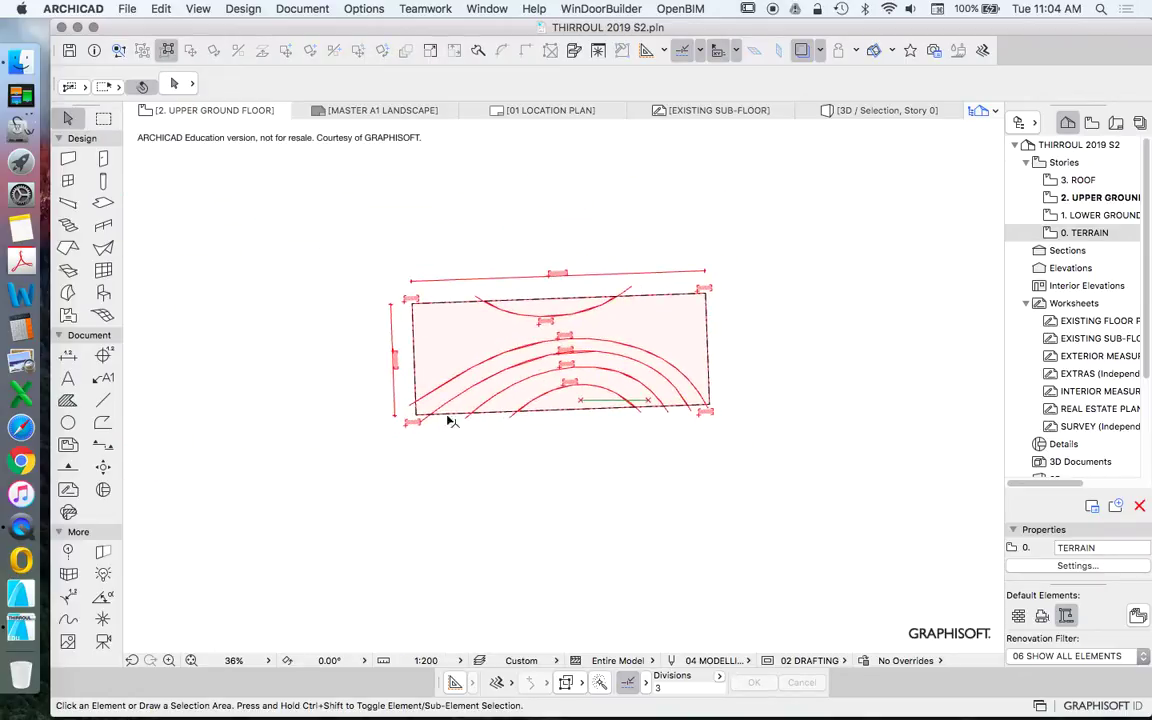
Draw a vertical line at 90° upward from the right-hand hotspot for the building's right side, at its measured length
scroll(630, 420, up, 5)
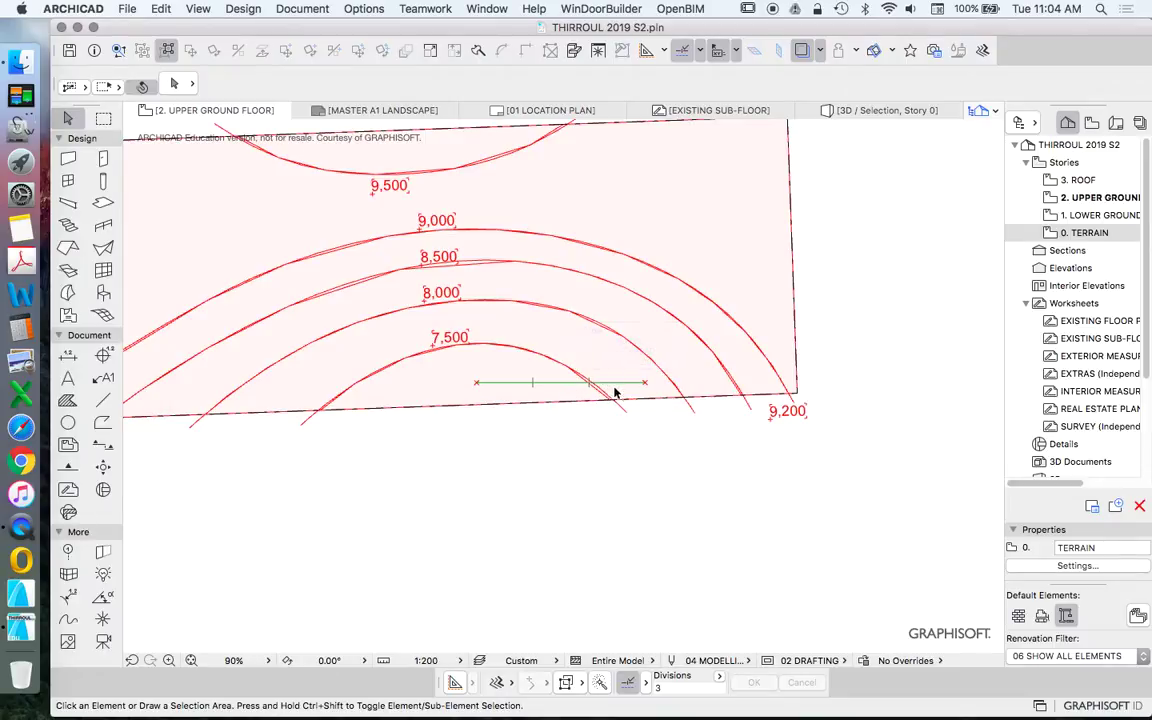
scroll(640, 386, up, 2)
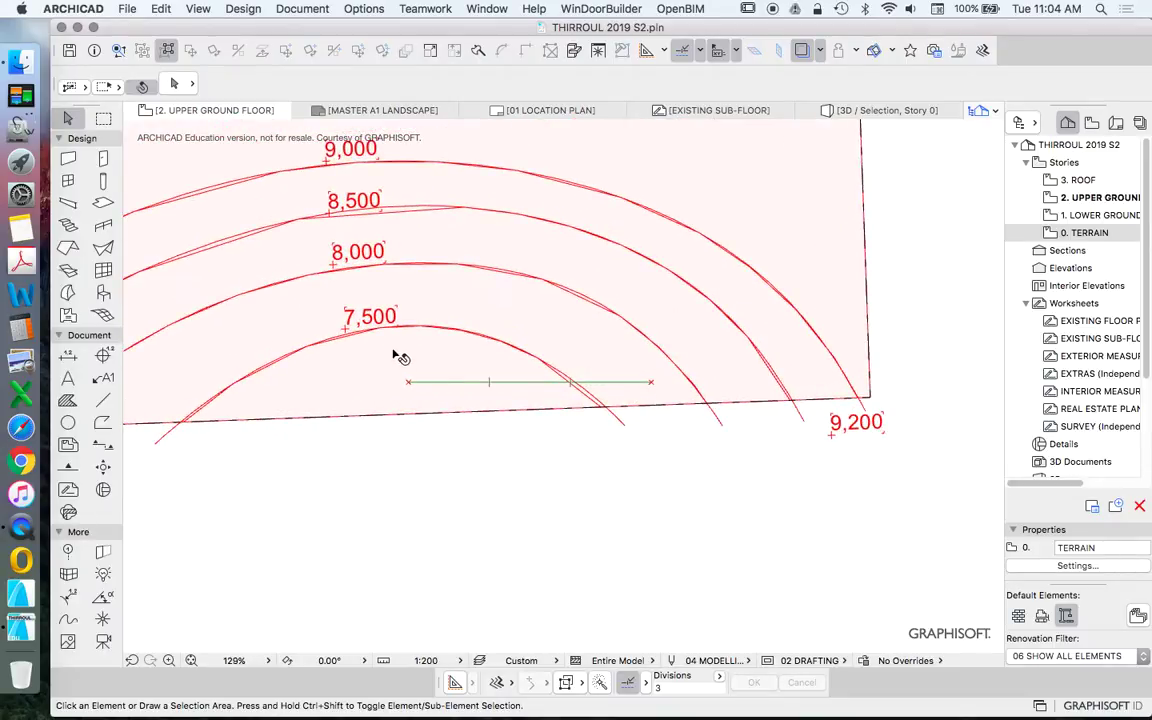
click(103, 400)
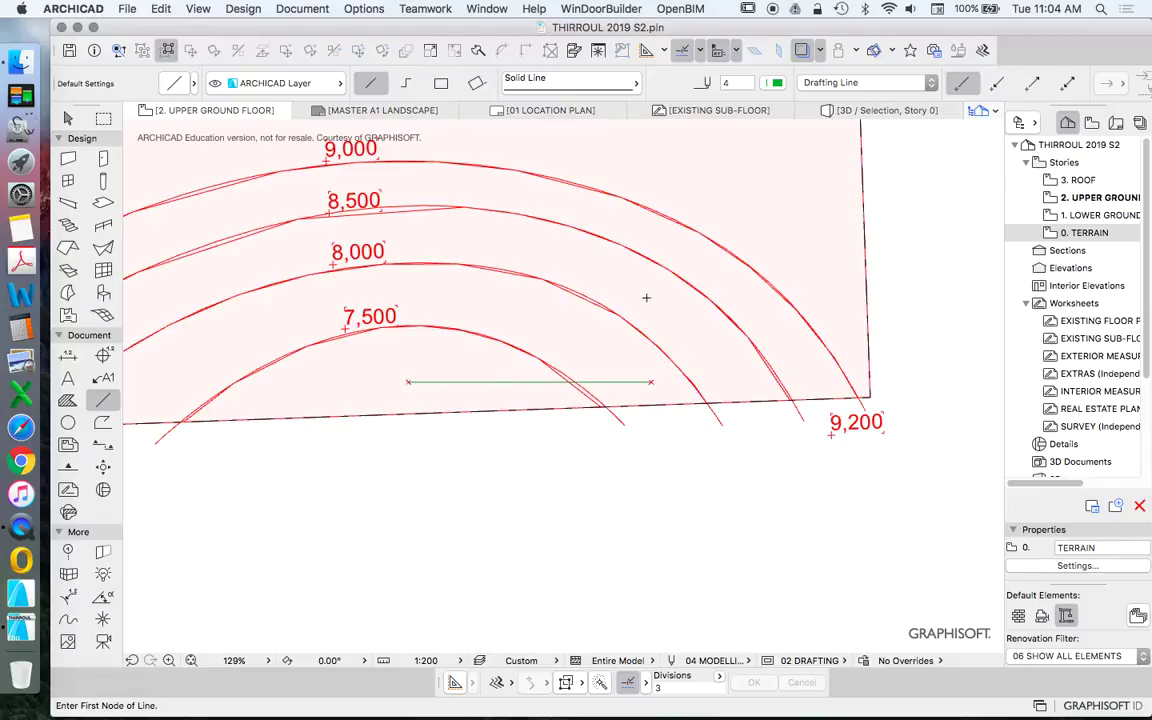
scroll(662, 330, up, 4)
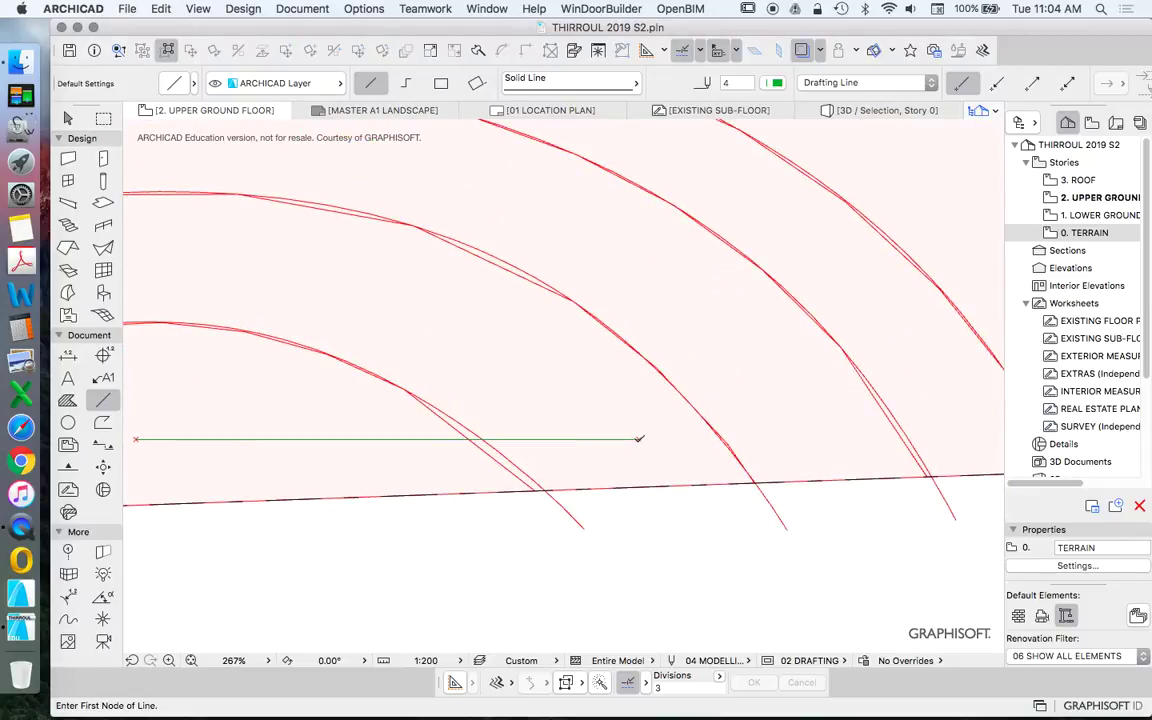
click(639, 438)
scroll(655, 510, down, 3)
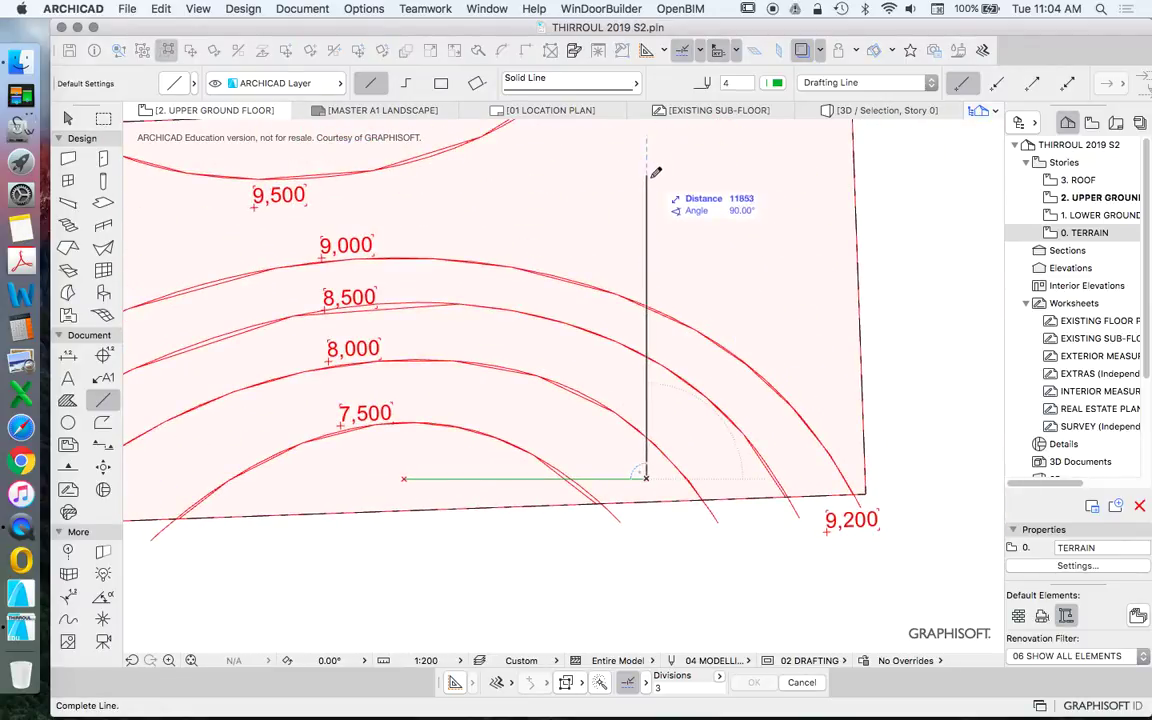
scroll(652, 175, up, 3)
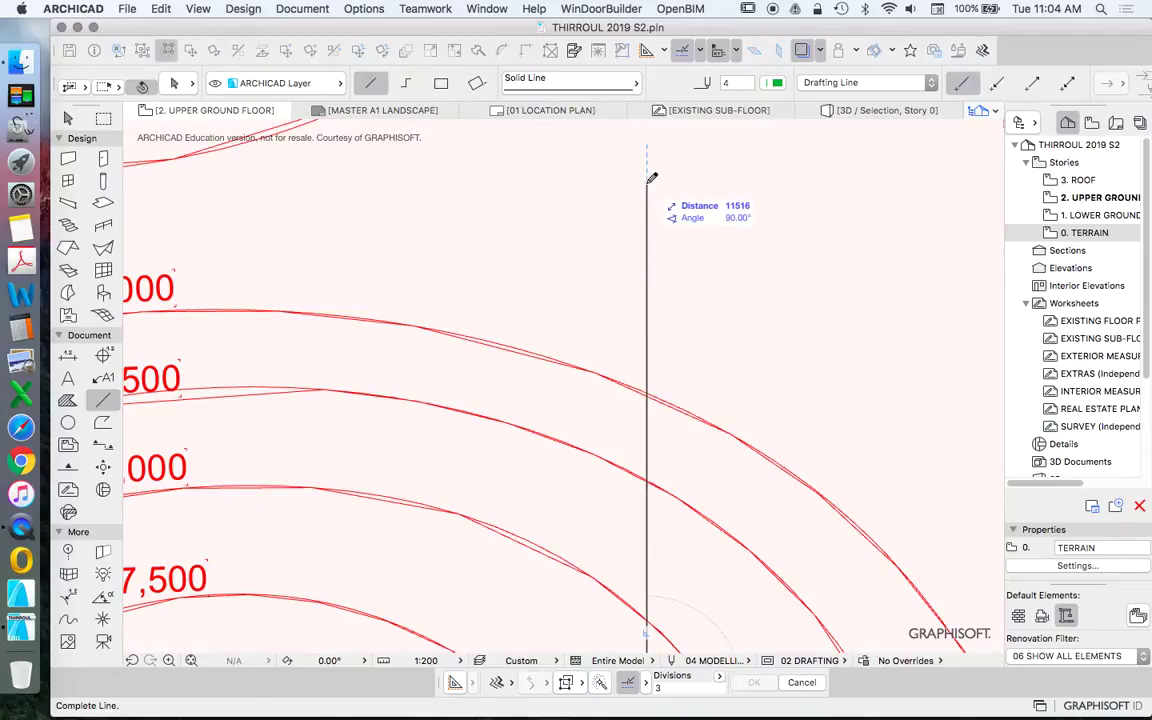
key(Tab)
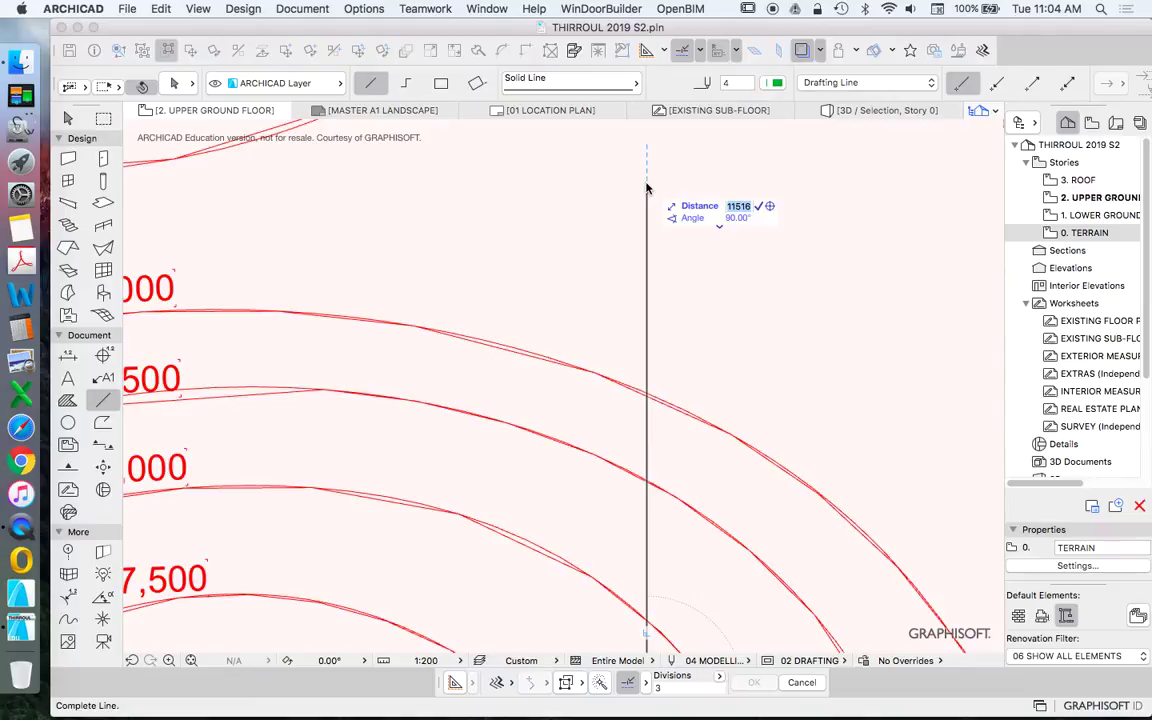
text(12865)
key(Return)
Turn off the trace reference and draw a 7675 mm horizontal line leftward from the upper end of the vertical line
scroll(655, 517, down, 5)
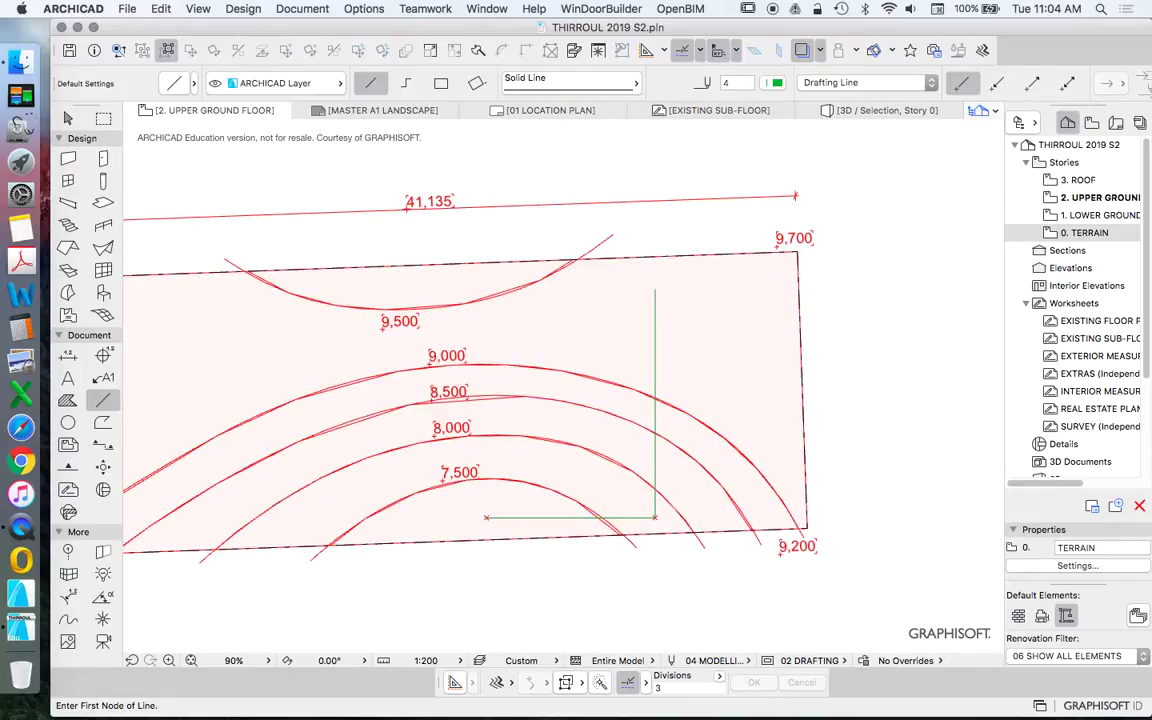
key(alt+F2)
scroll(637, 393, up, 4)
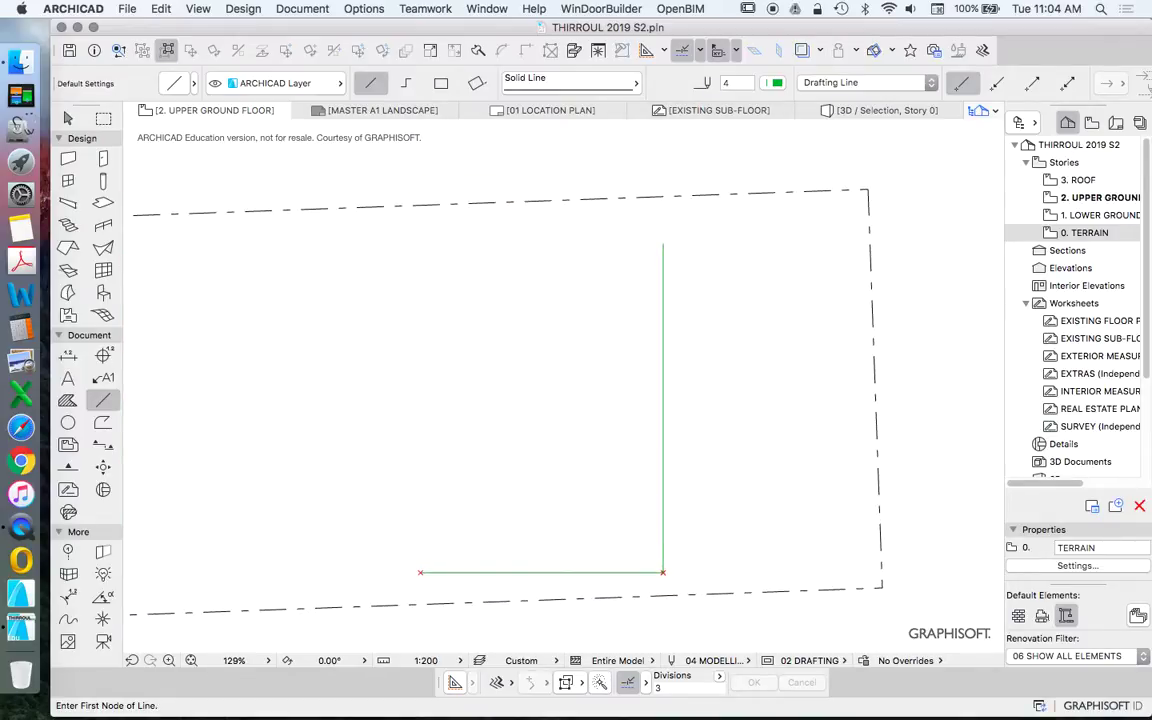
scroll(632, 354, down, 2)
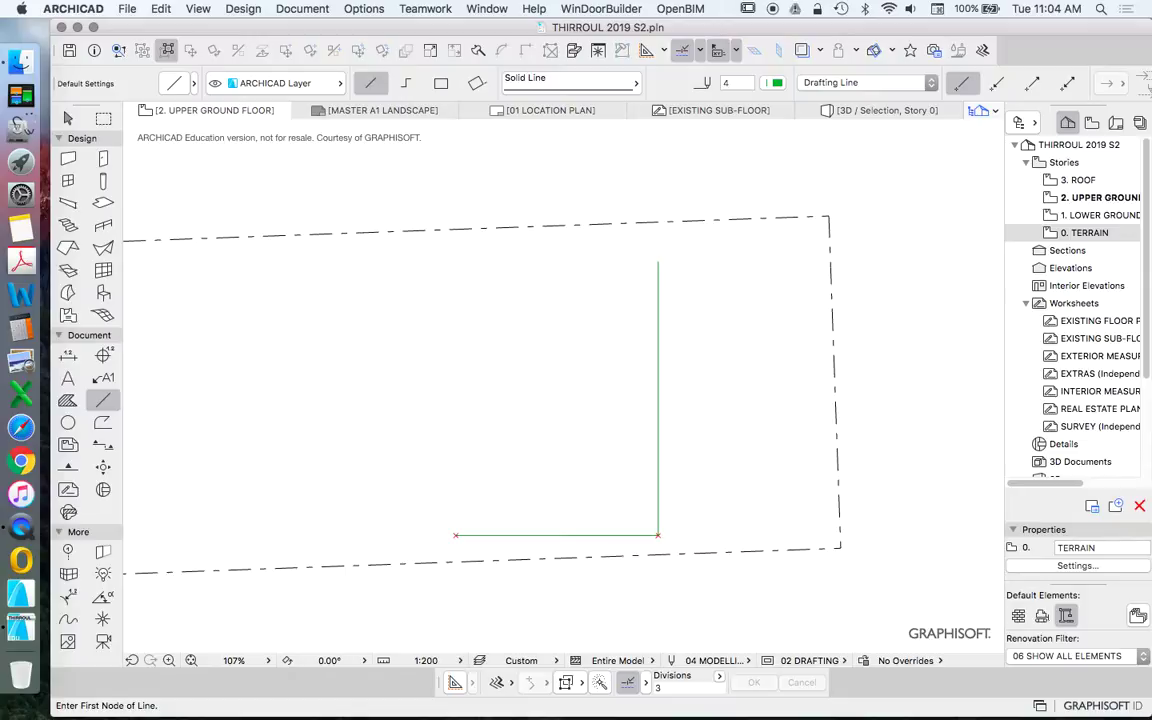
scroll(550, 300, up, 2)
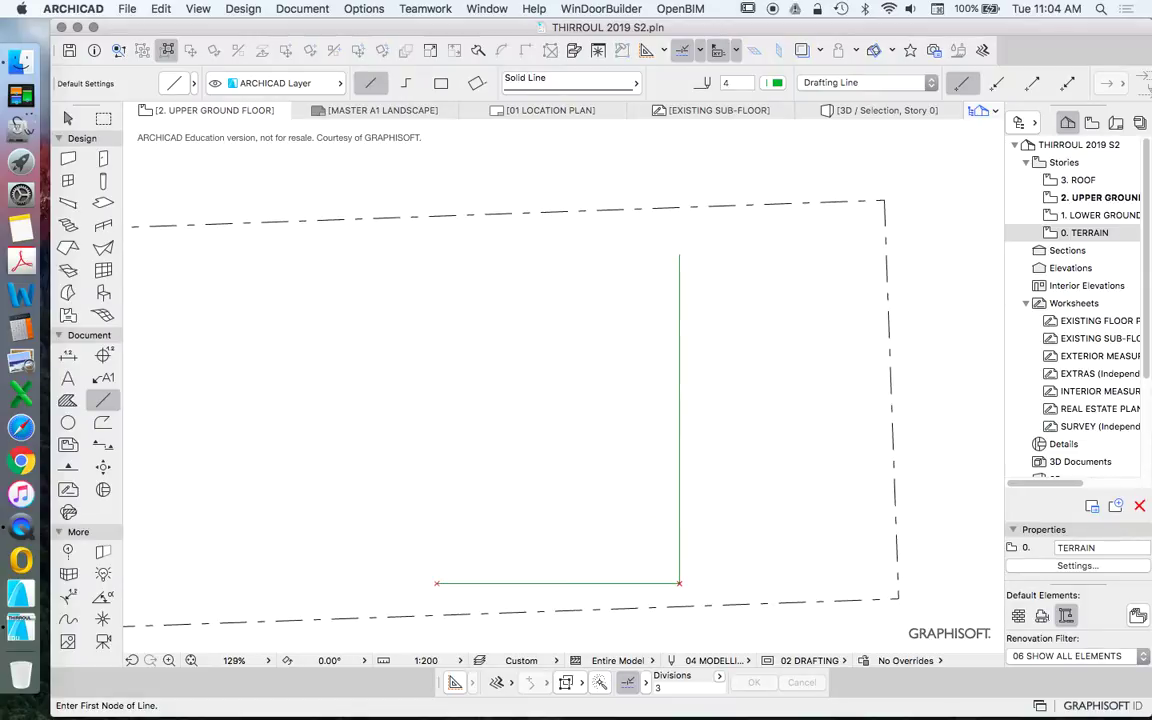
click(679, 256)
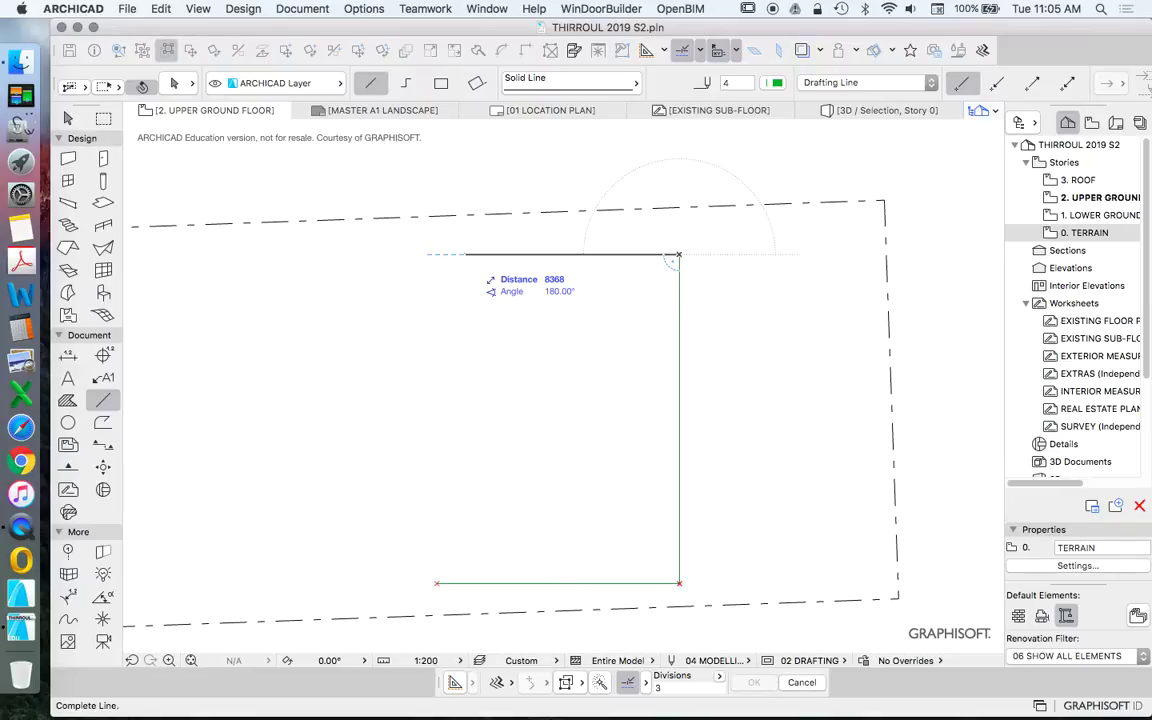
key(Tab)
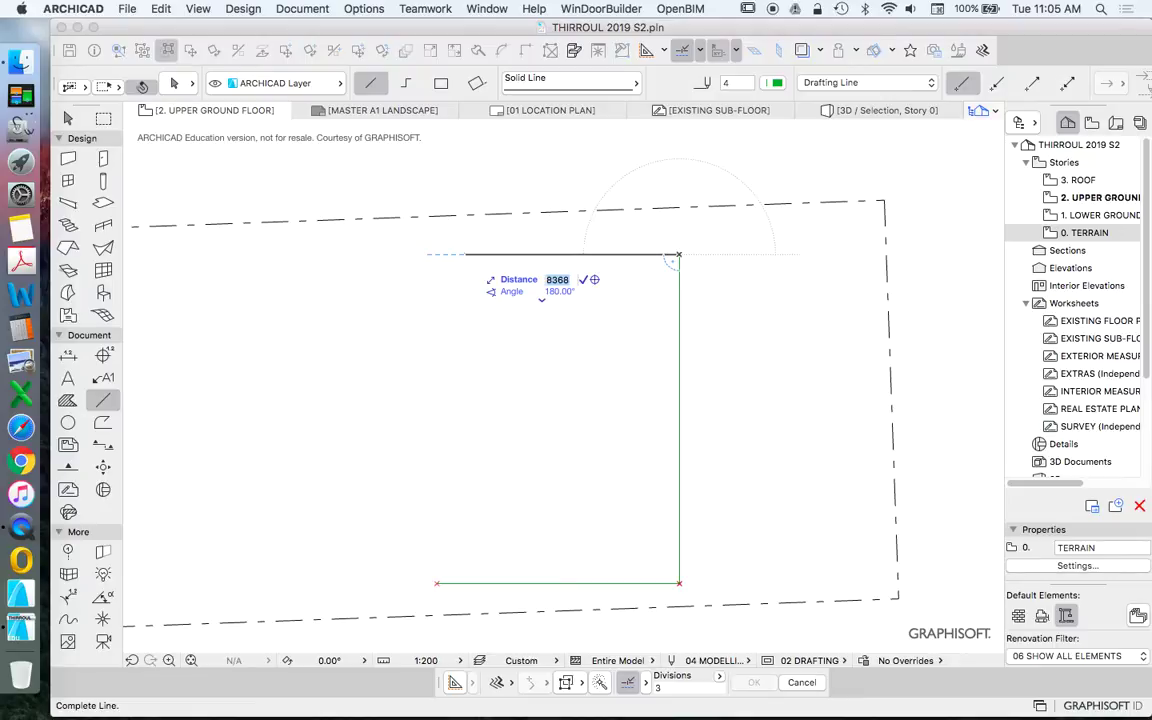
text(7675)
key(Return)
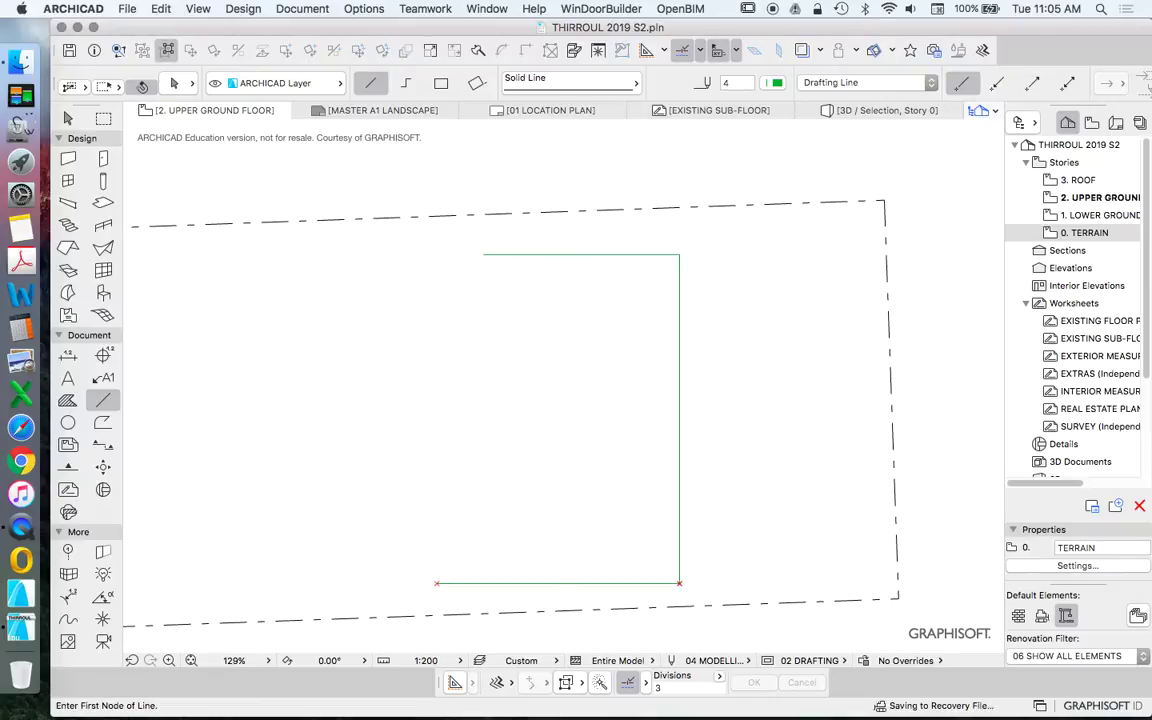
Draw a perpendicular line straight down from the left end of the 7675 mm line, at its measured length
click(483, 254)
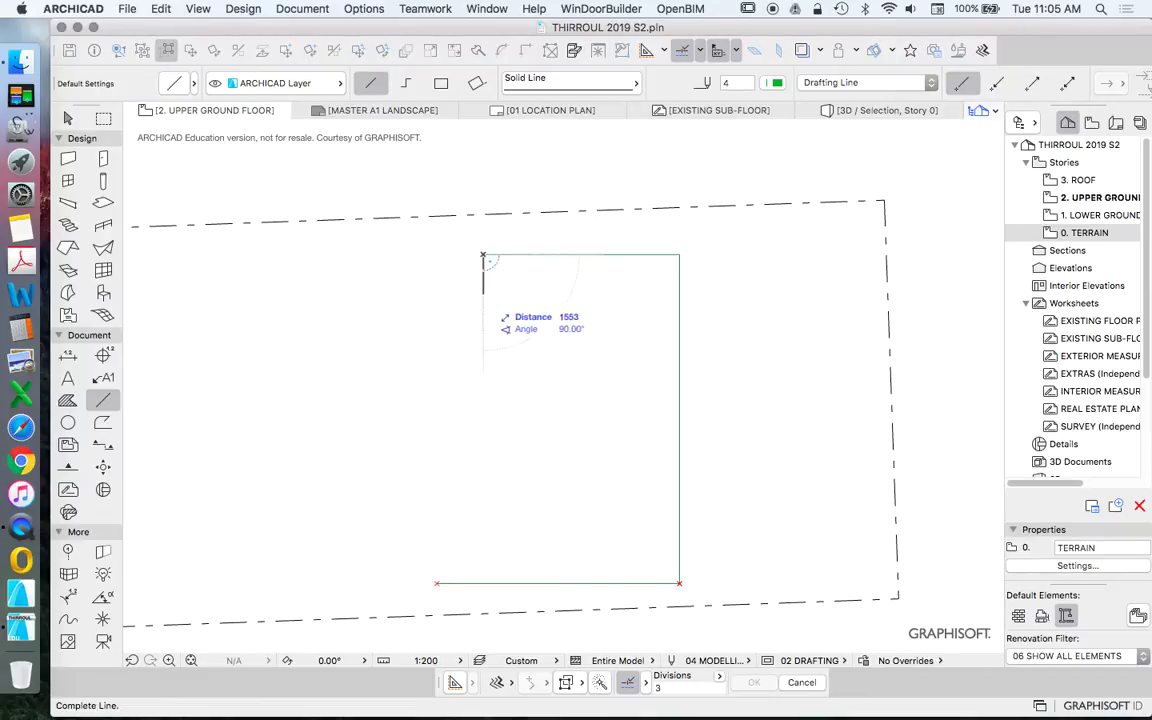
scroll(482, 295, up, 3)
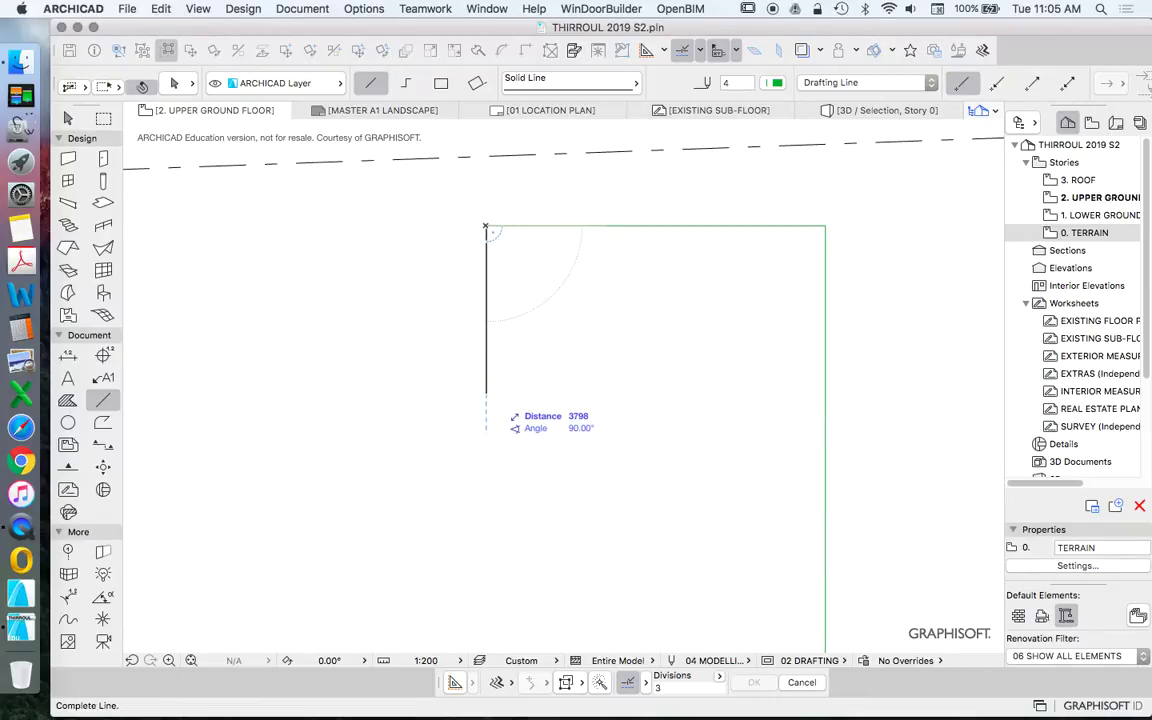
key(Tab)
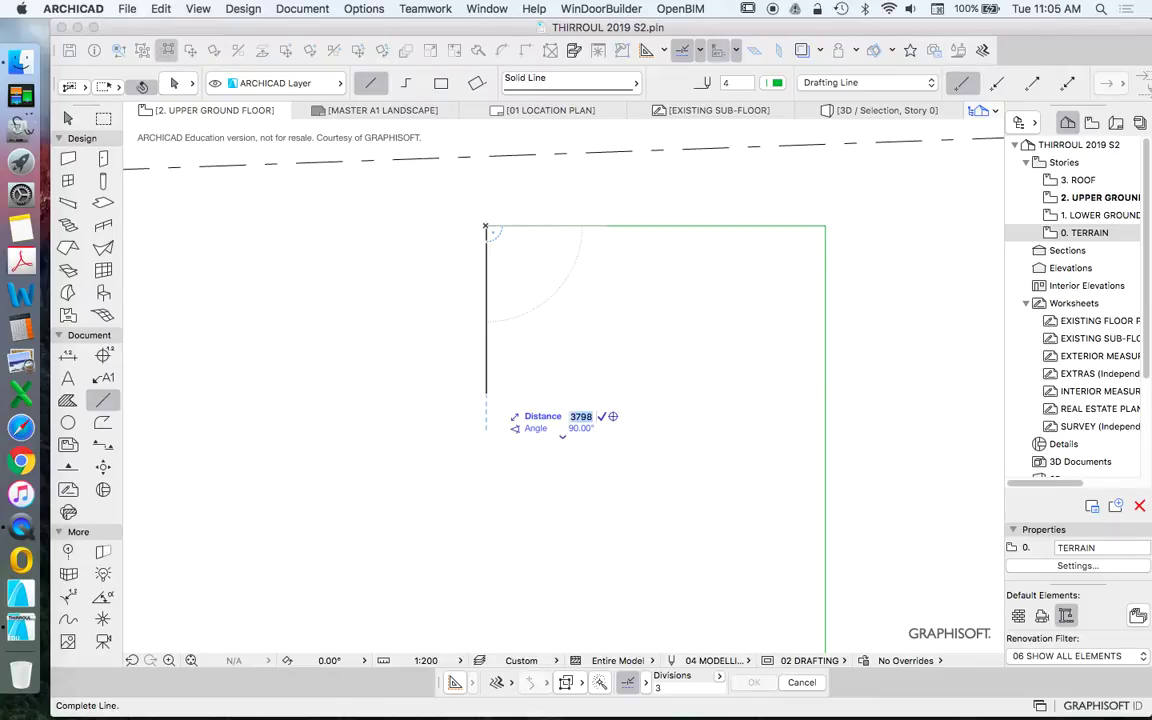
text(3)
text(000)
key(Return)
Draw an 1815 mm horizontal line leftward from the lower end of the short vertical line
scroll(464, 347, down, 5)
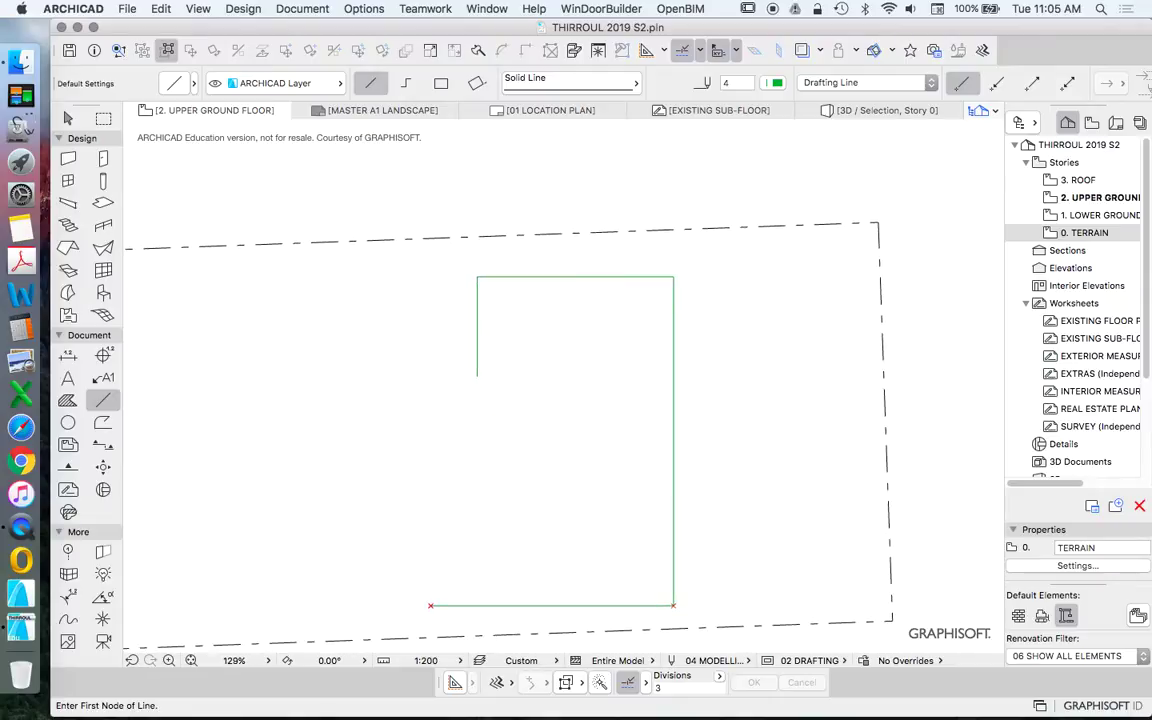
scroll(460, 320, down, 2)
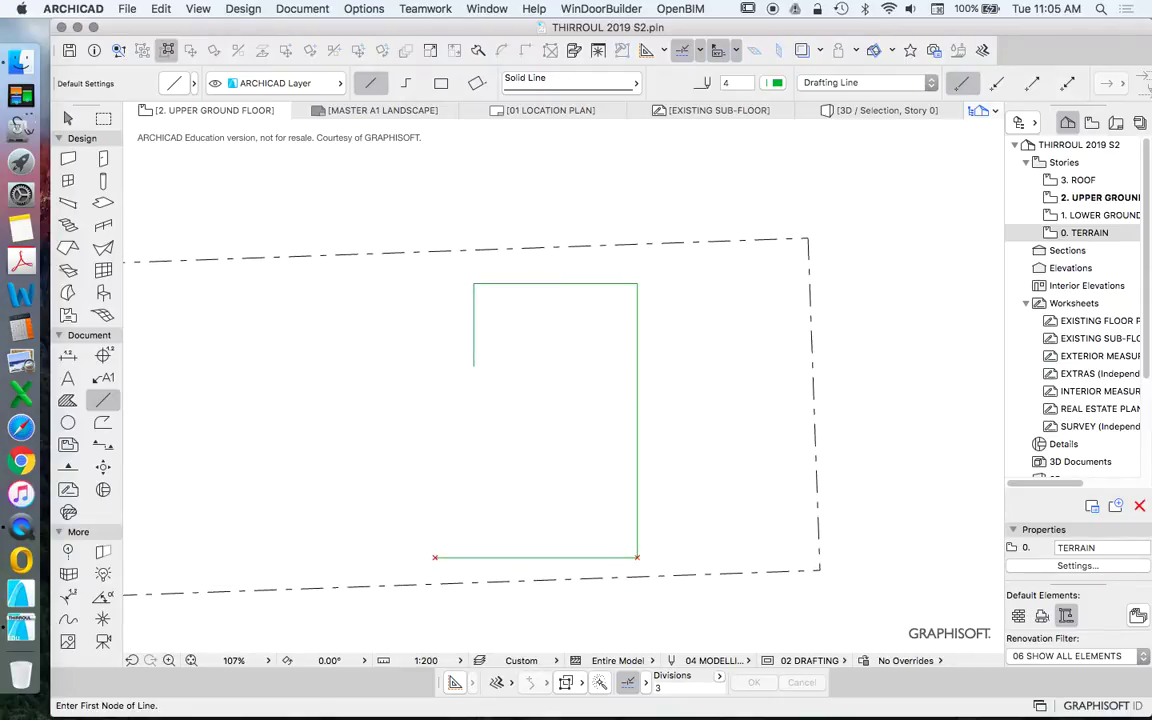
scroll(400, 345, up, 3)
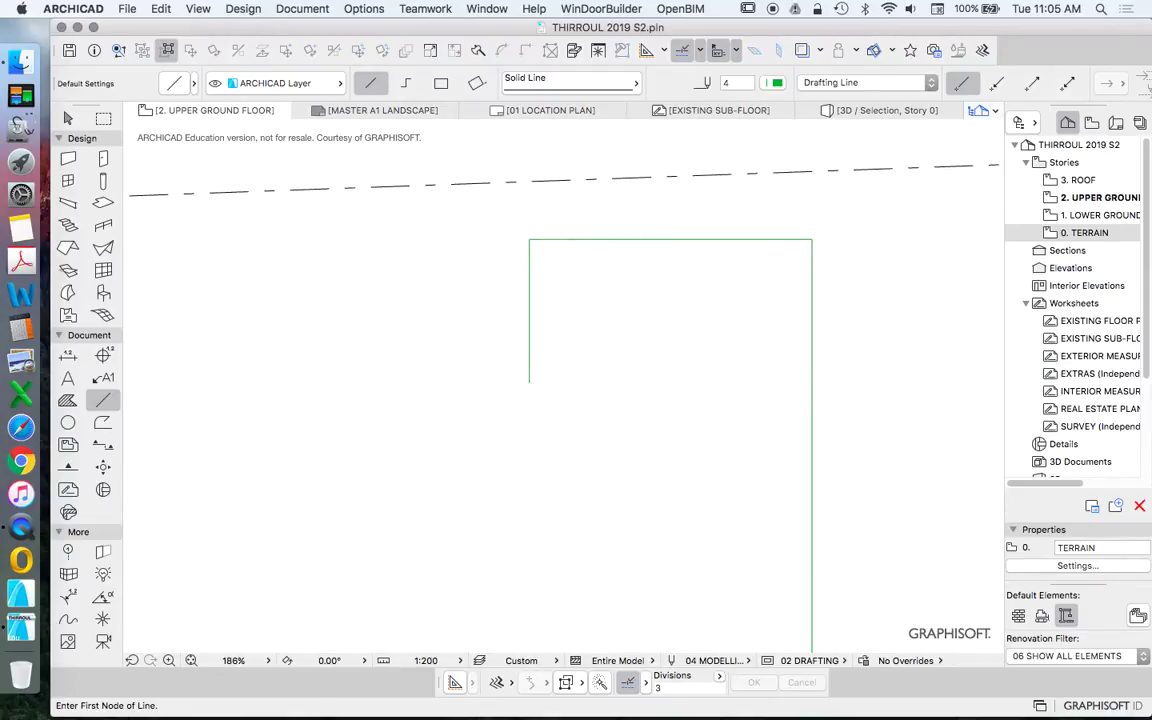
click(529, 381)
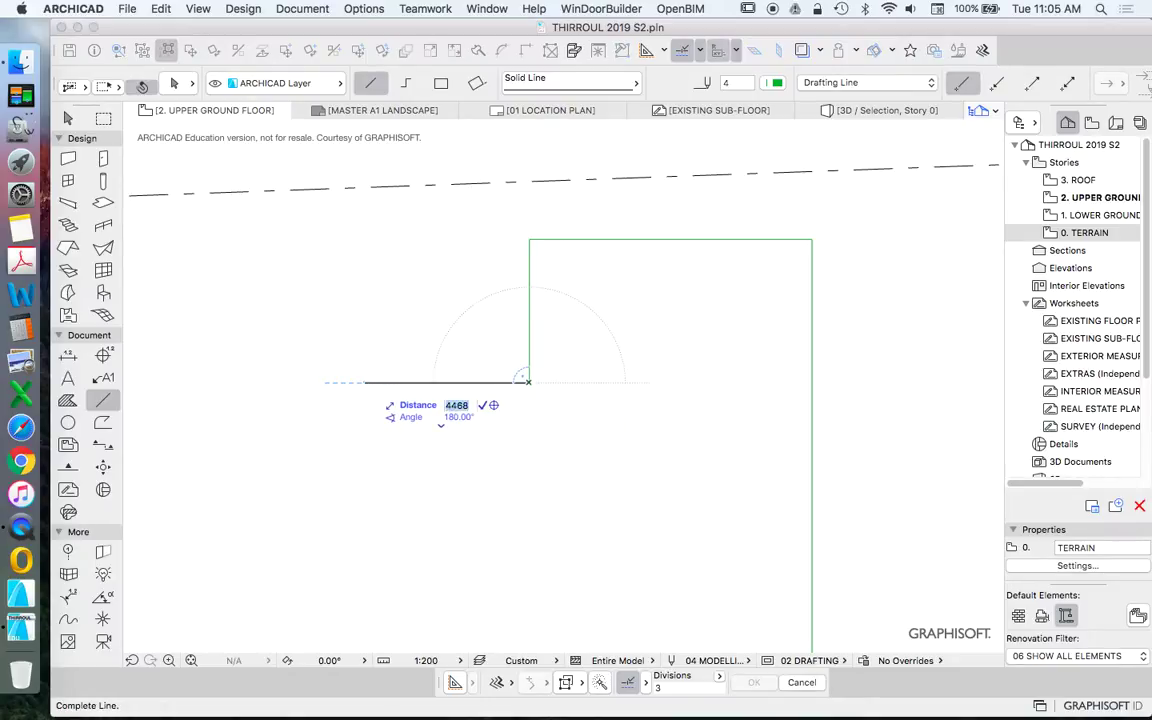
text(1815)
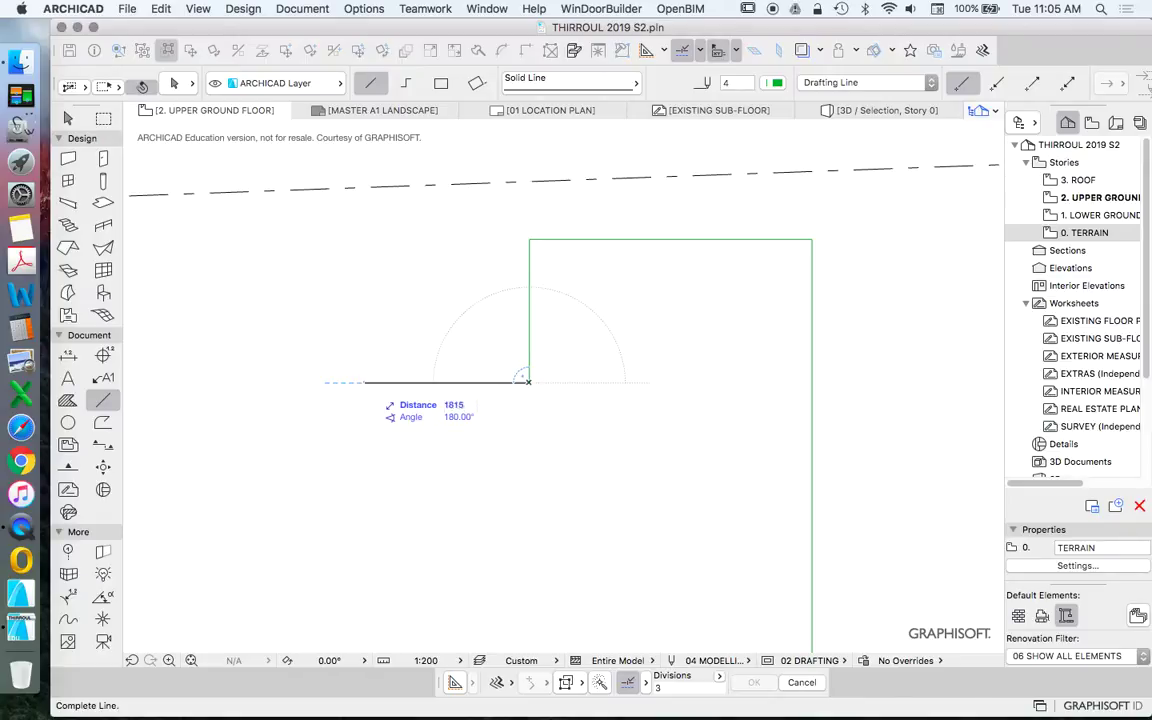
key(Return)
Close the building outline with a vertical line from the left end of the 1815 mm line down to the left-hand hotspot
scroll(419, 329, down, 3)
scroll(544, 473, up, 2)
scroll(493, 420, up, 1)
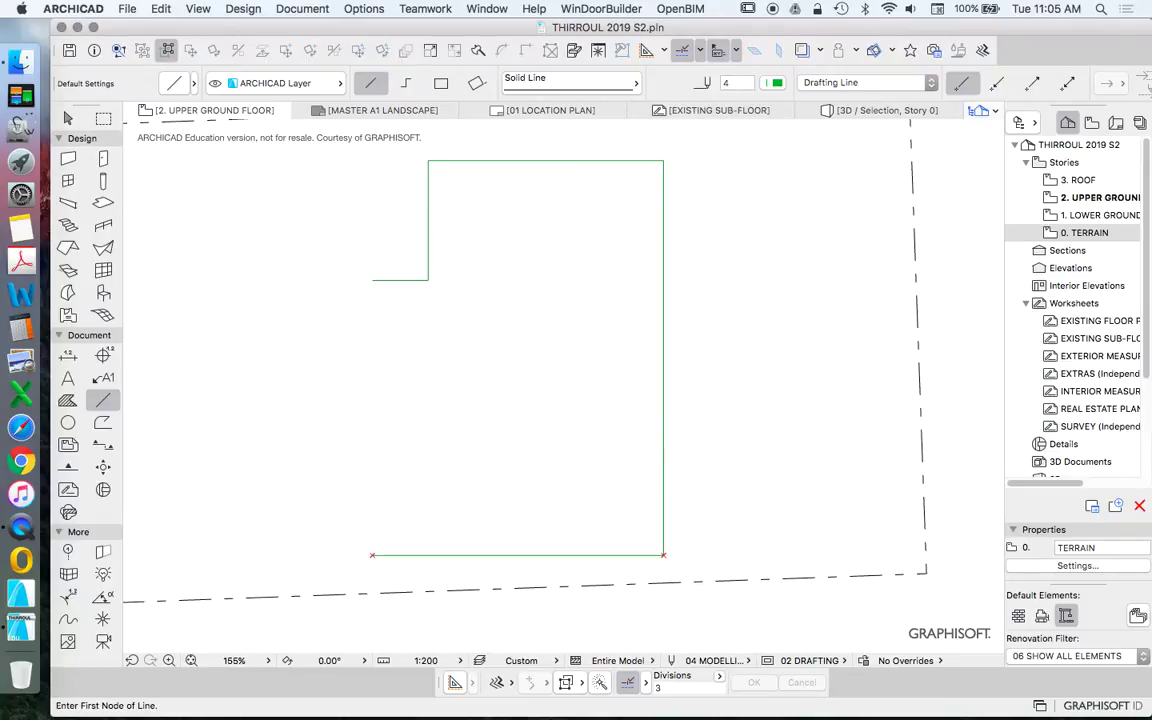
click(372, 281)
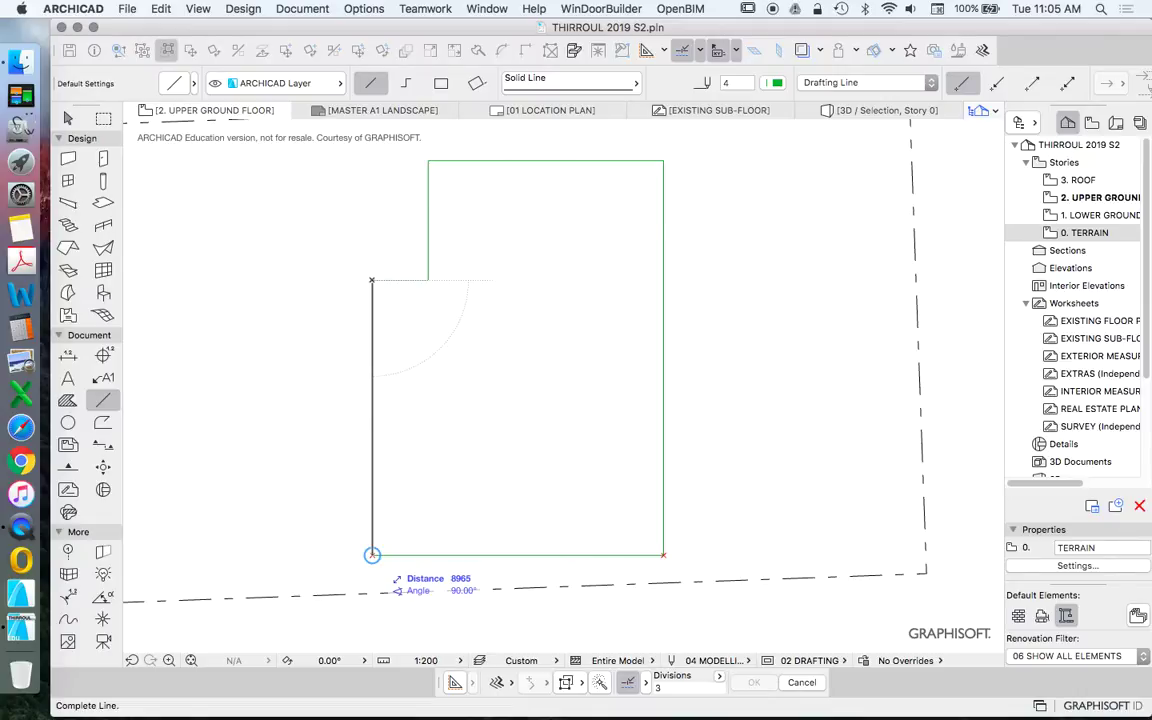
click(372, 280)
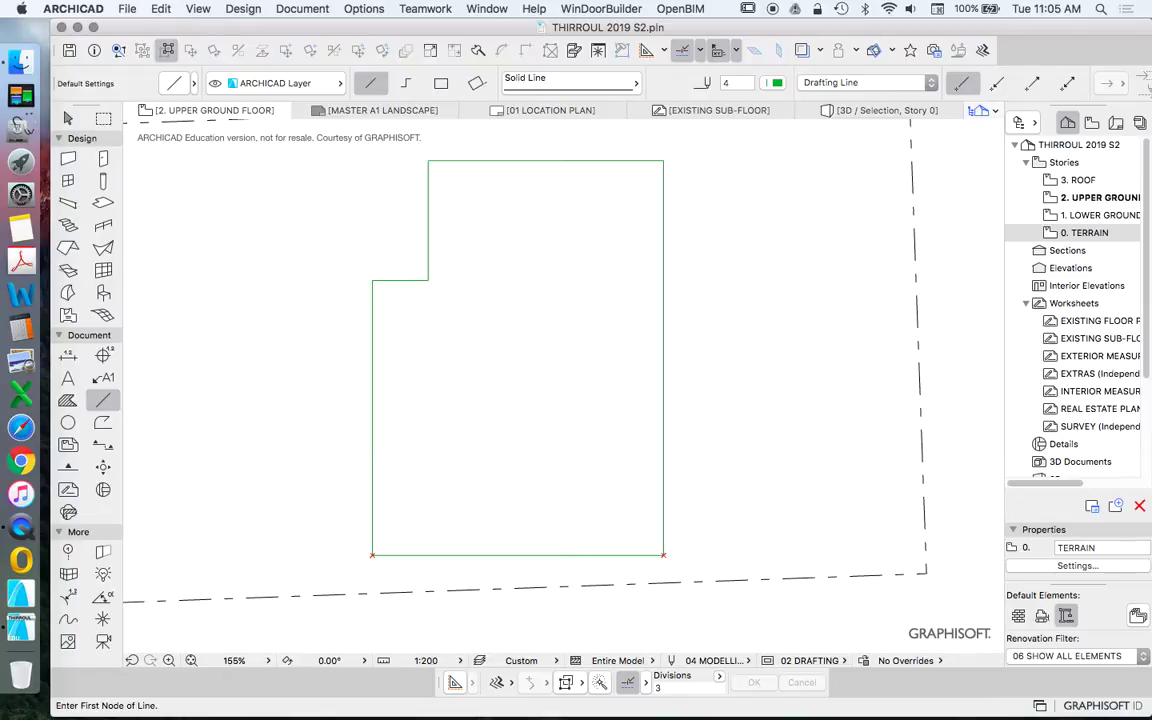
Add a chain dimension above the building outline covering its upper edge and the short step on the left
scroll(401, 409, down, 5)
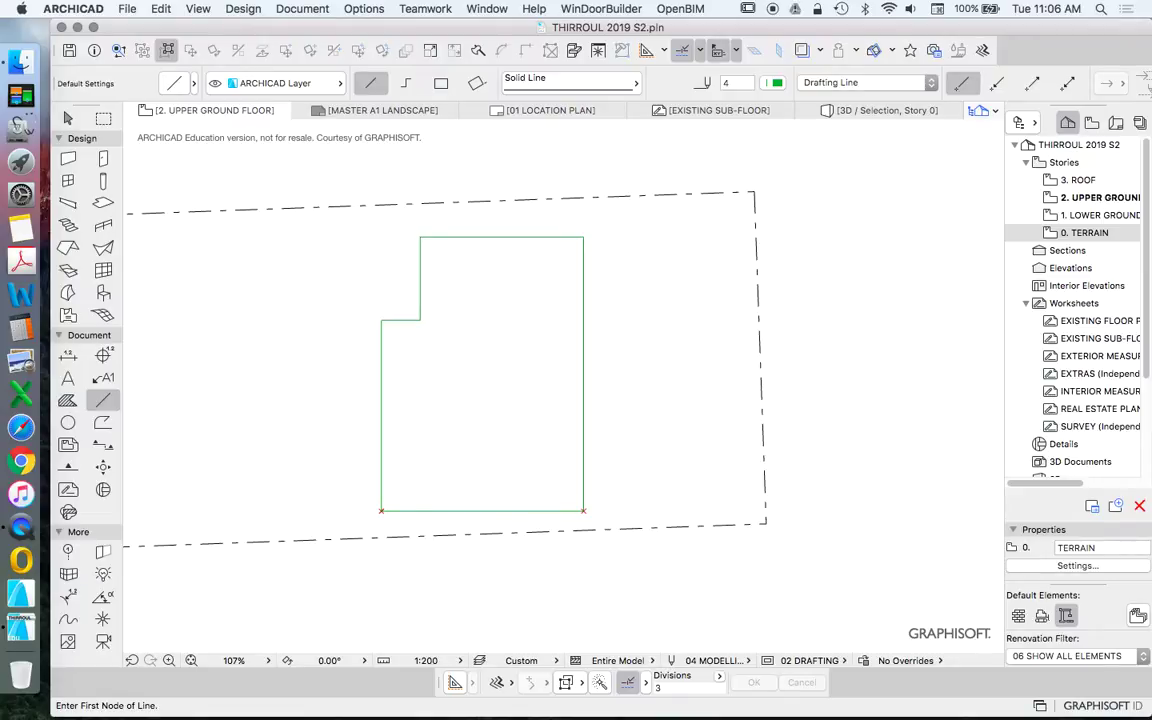
scroll(682, 380, down, 3)
scroll(555, 346, up, 3)
scroll(655, 360, down, 3)
scroll(593, 320, up, 3)
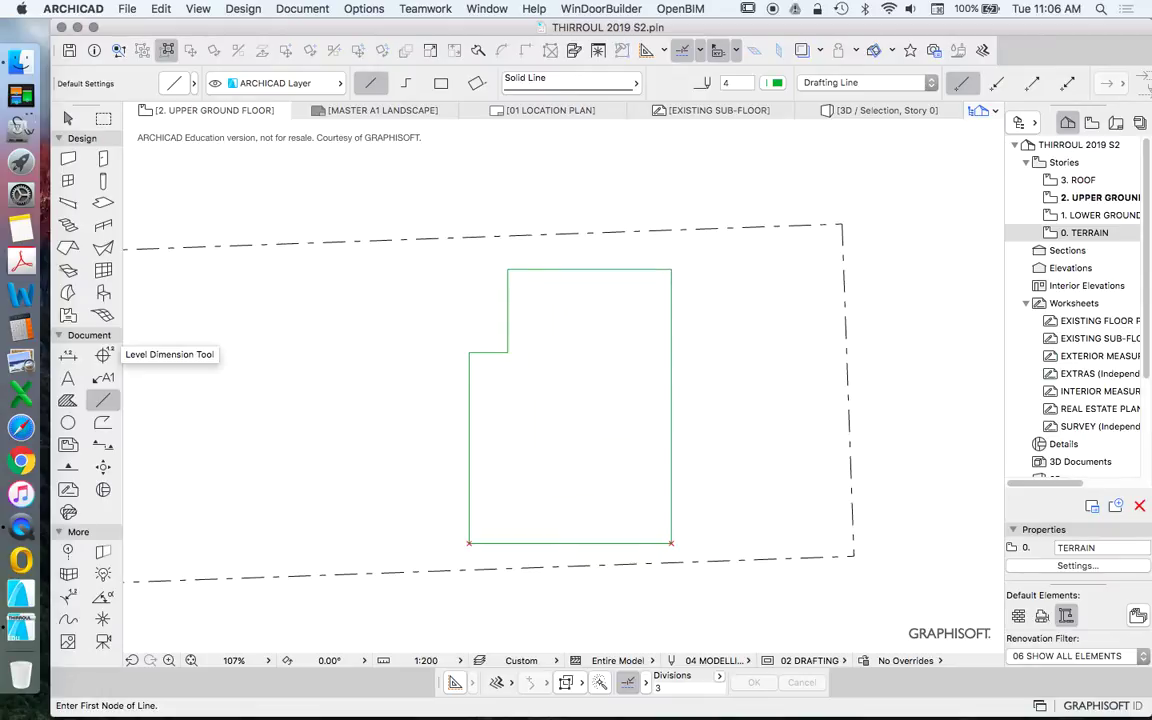
click(68, 378)
scroll(582, 267, up, 3)
scroll(469, 255, down, 2)
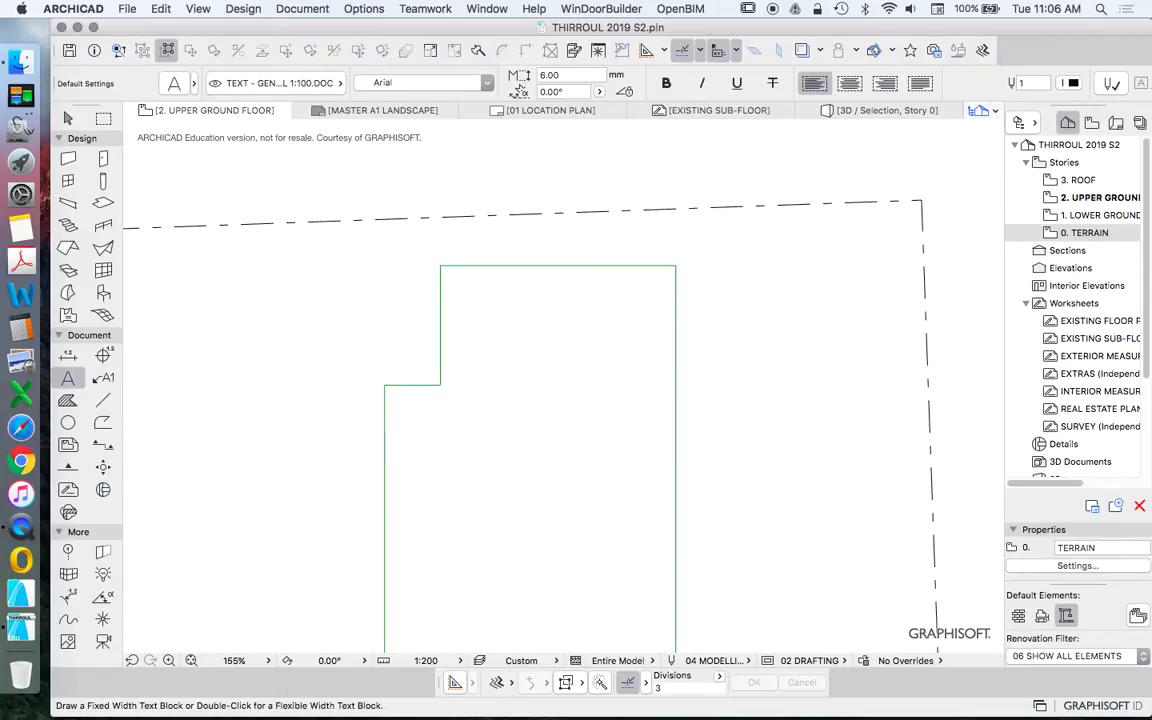
click(68, 355)
click(440, 266)
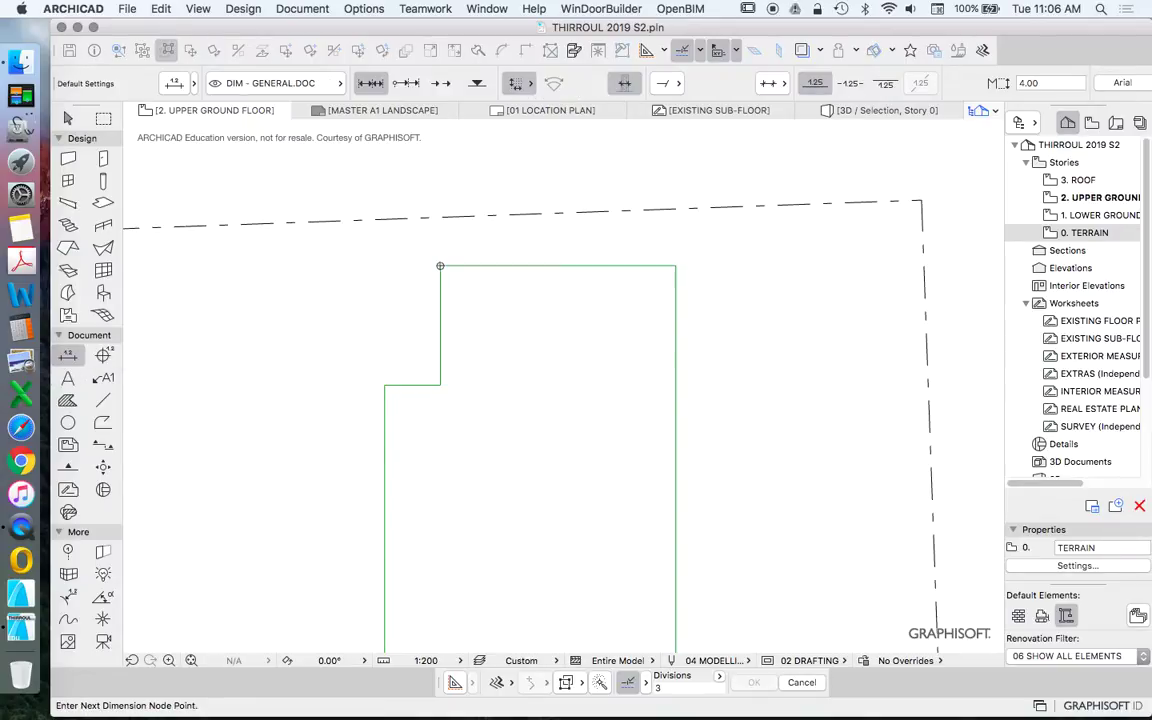
click(676, 266)
click(384, 385)
double_click(461, 243)
click(461, 243)
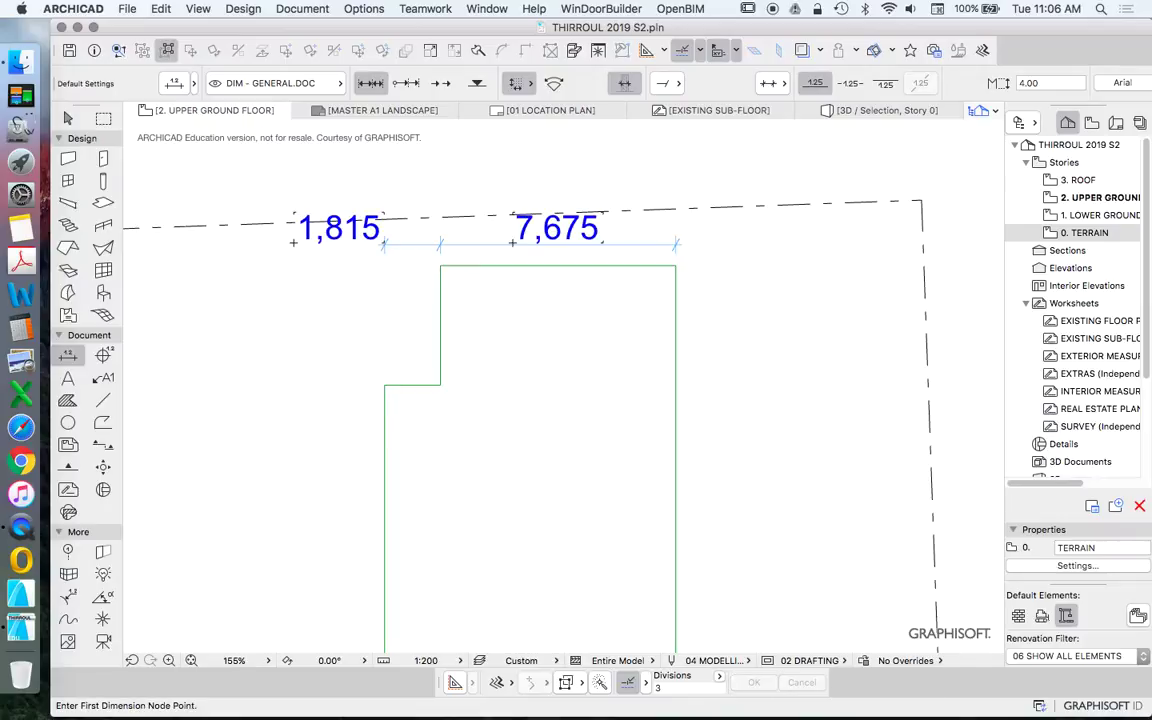
Set the floor plan's drawing scale to 1:100
scroll(598, 209, down, 4)
click(426, 660)
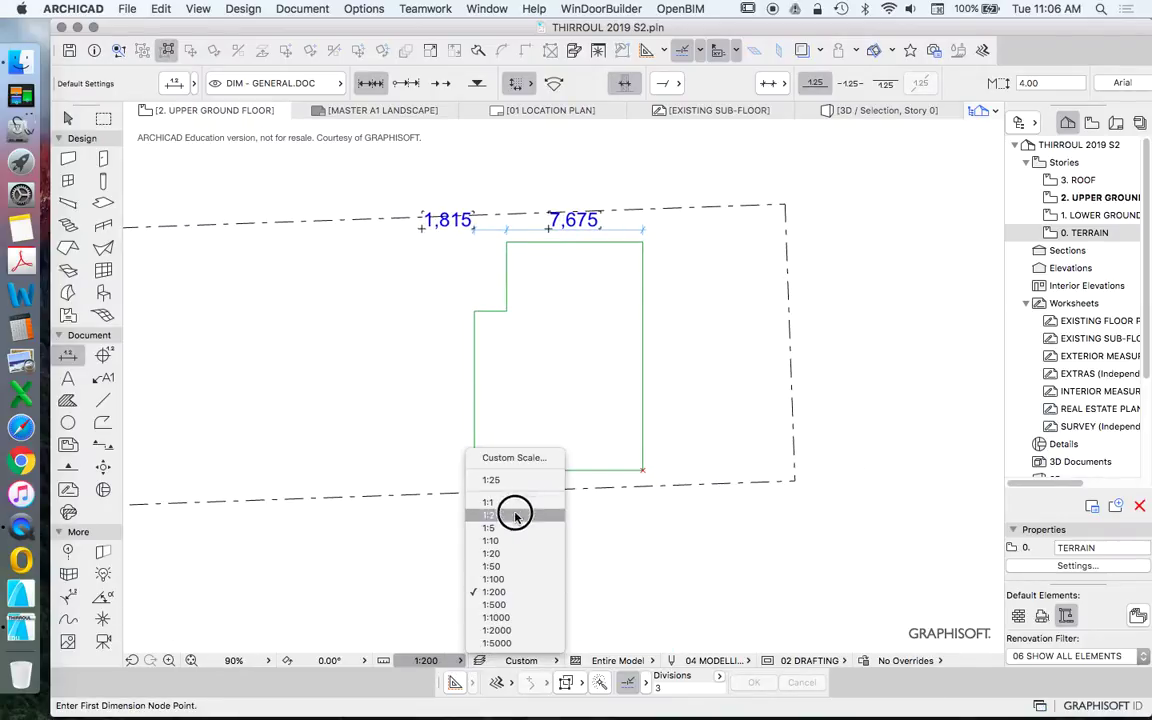
click(494, 579)
scroll(585, 392, down, 7)
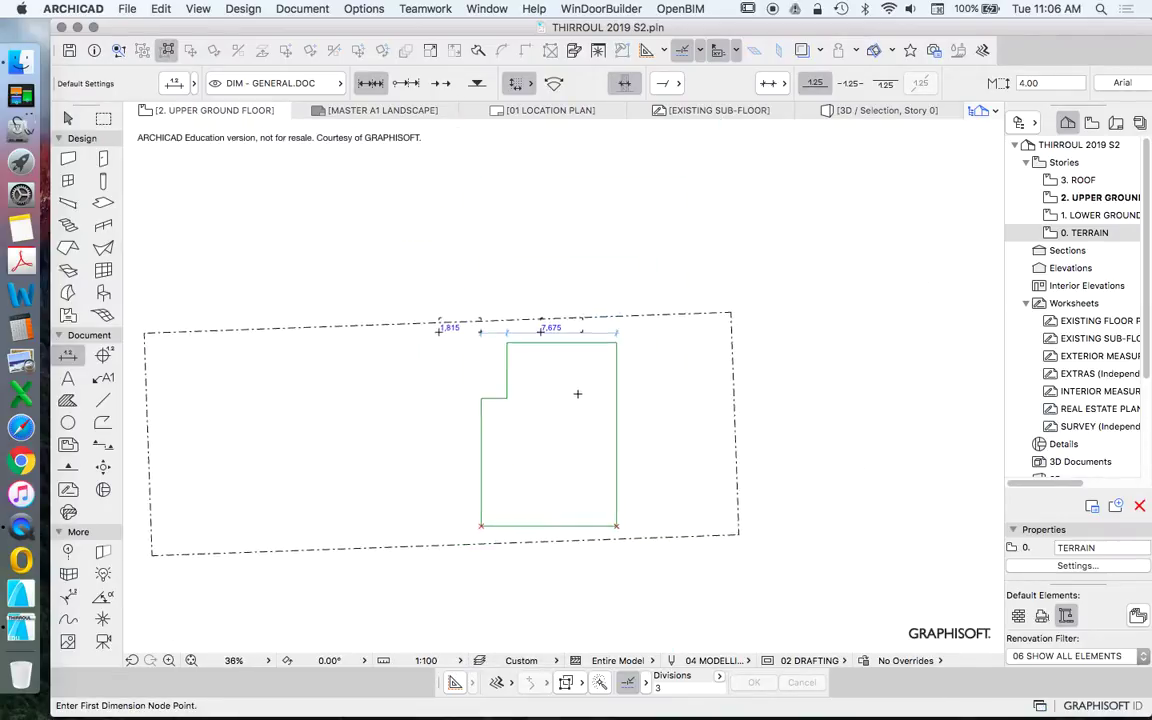
Dimension the full length of the outline's right-hand side, placing the dimension line just outside it
scroll(577, 394, up, 3)
click(648, 303)
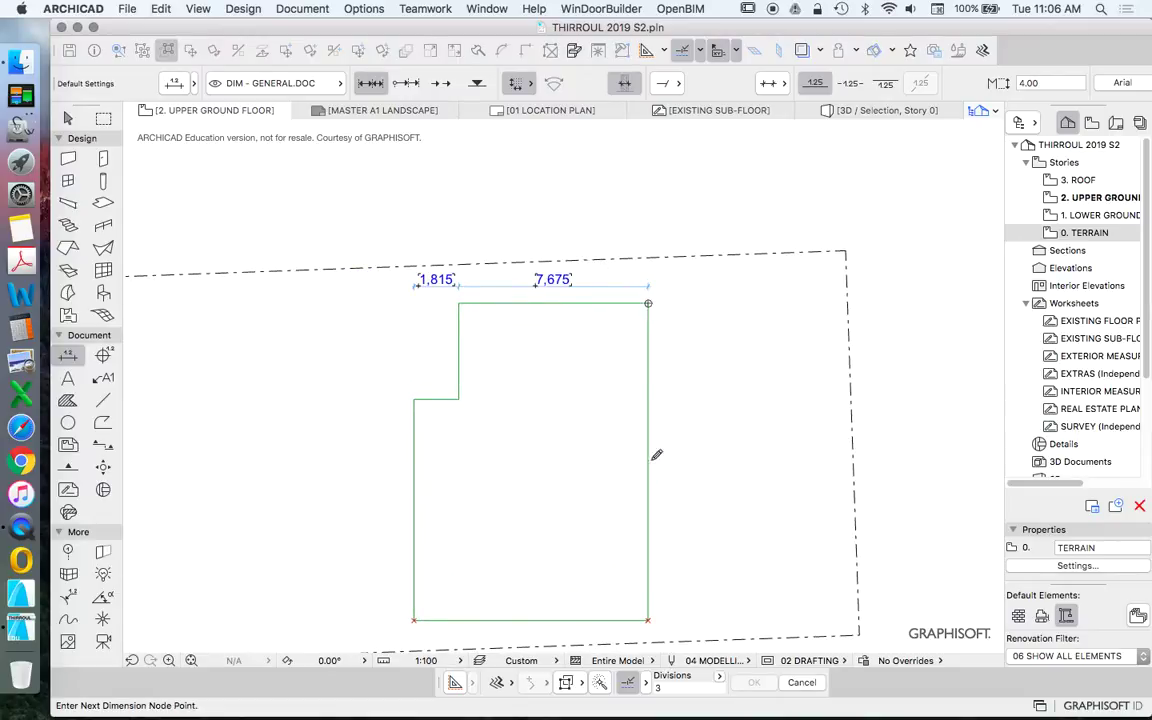
click(649, 618)
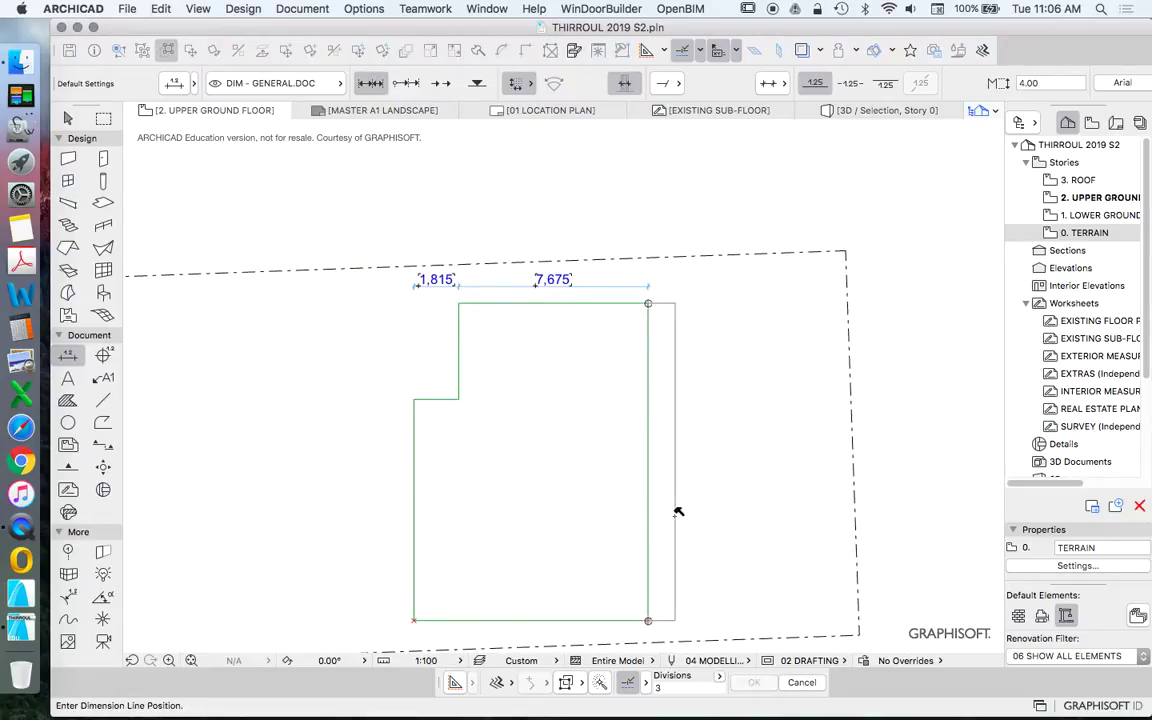
click(676, 512)
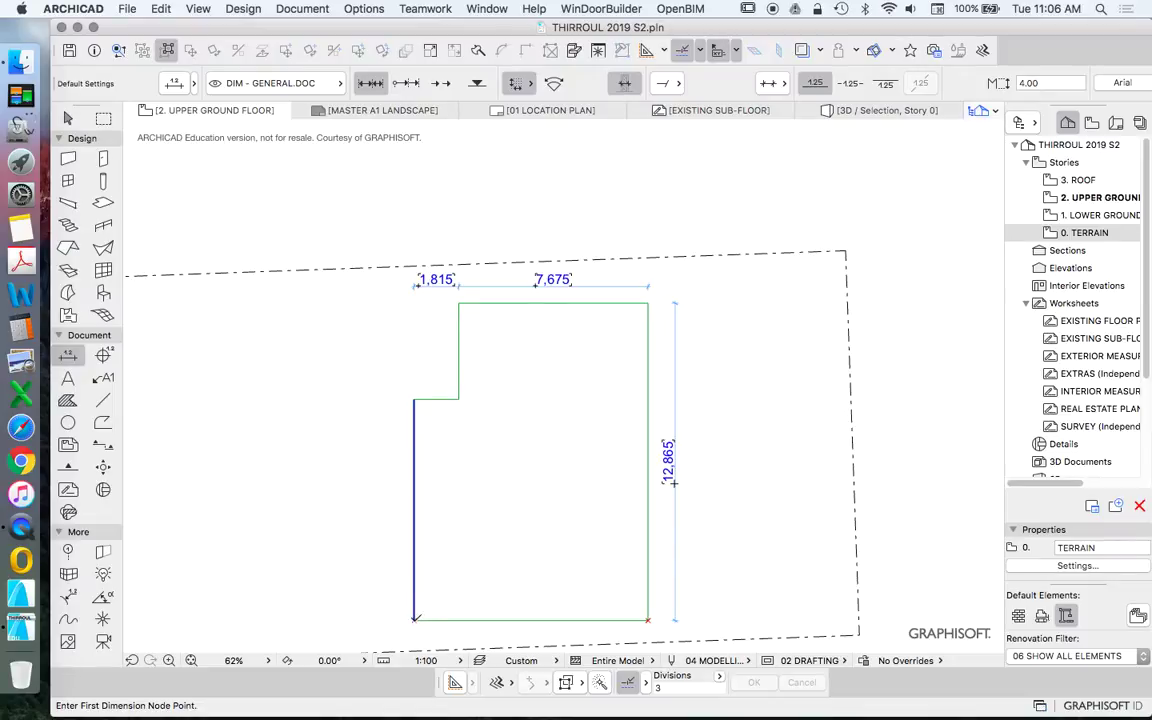
Add a vertical chain dimension along the outline's left side through its lower corner, the step and the upper corner
click(415, 618)
click(415, 399)
click(458, 305)
double_click(380, 391)
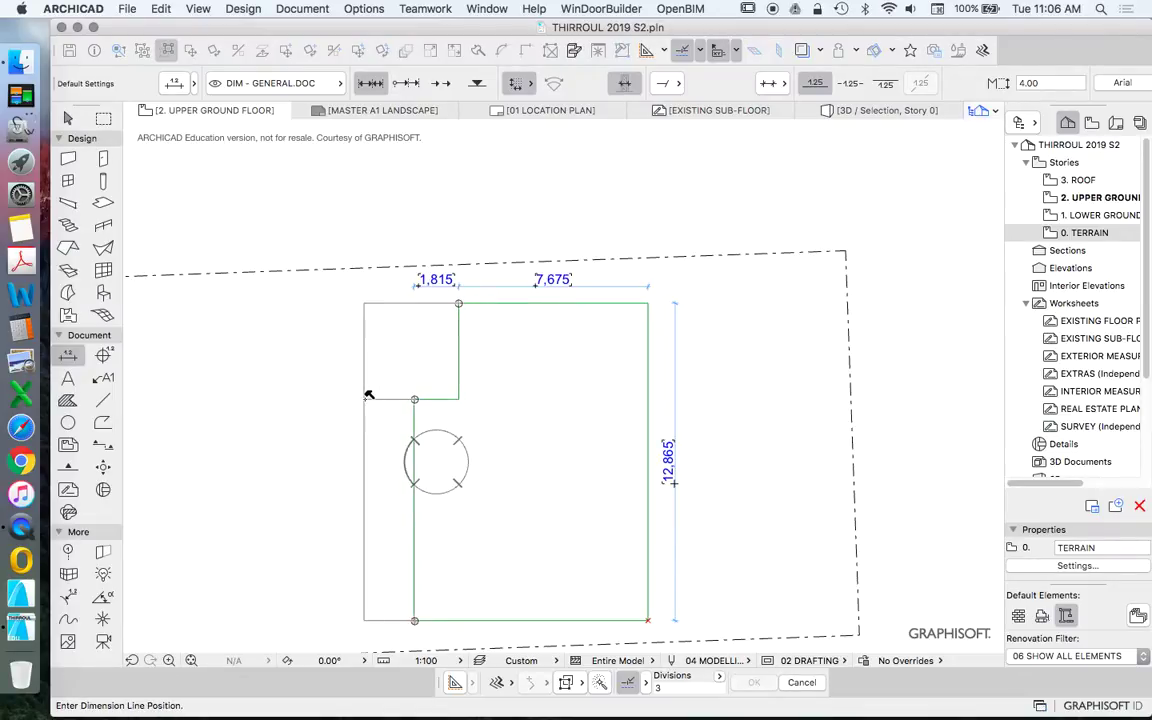
click(366, 395)
Move the left-hand vertical dimension chain closer to the building outline and deselect it
key(Escape)
drag(365, 439, 385, 437)
click(397, 341)
Dimension the outline's full lower edge between the two hotspots, placing the dimension line below the site boundary
scroll(410, 360, down, 1)
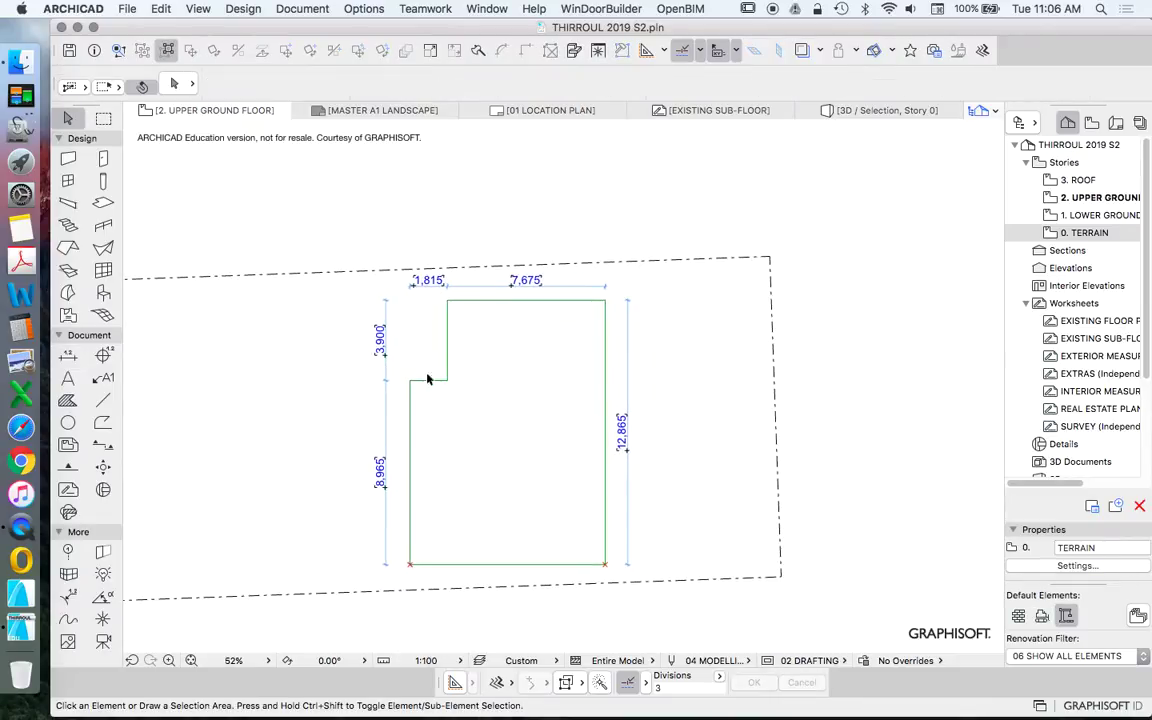
alt+click(482, 287)
click(410, 564)
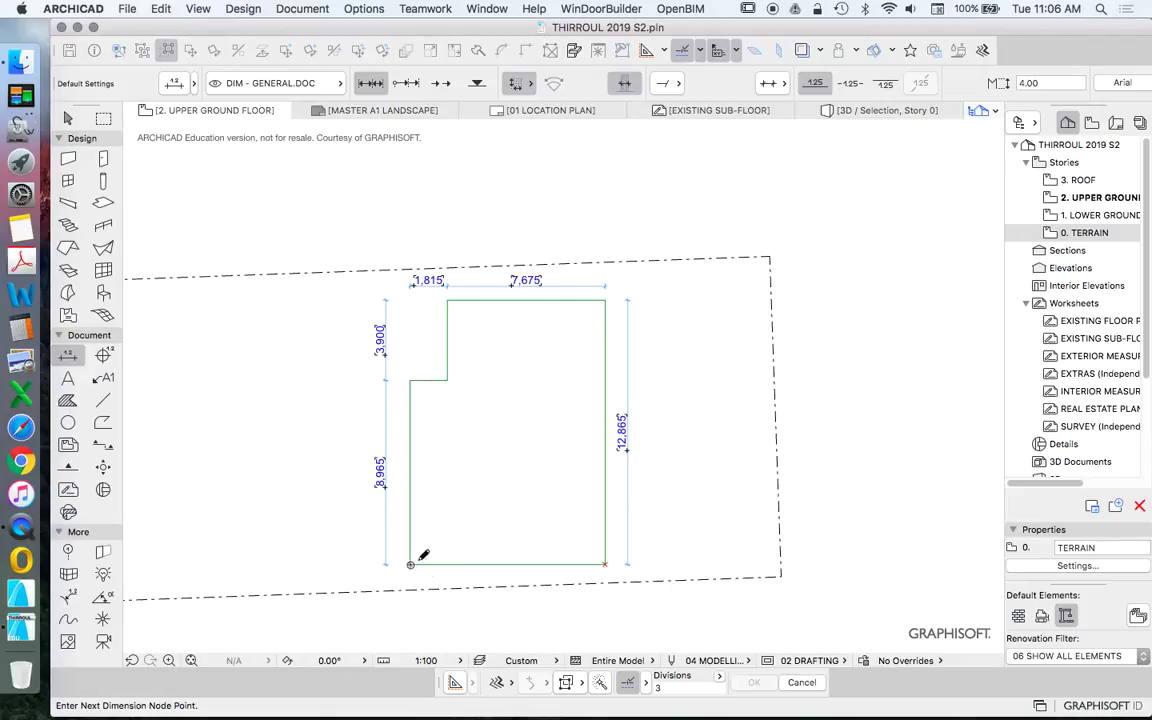
click(605, 564)
double_click(564, 579)
click(580, 606)
click(580, 605)
scroll(528, 600, up, 1)
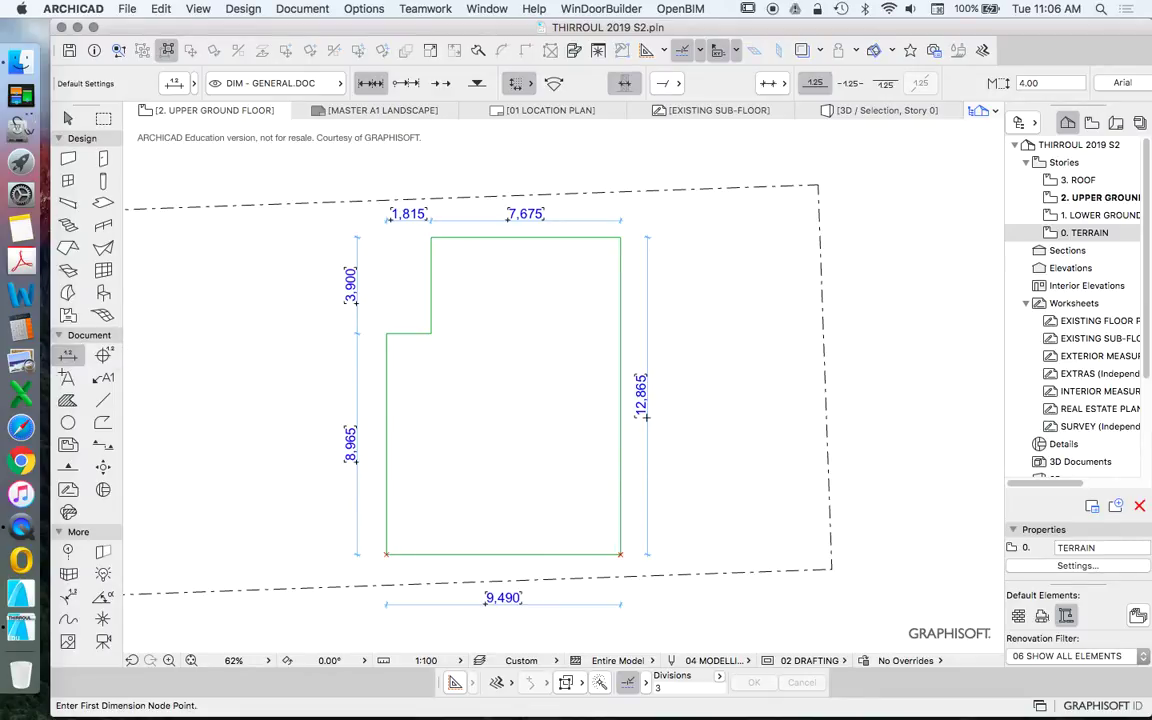
Draw a line about 900 mm long from the outline's lower right corner down to the site boundary
click(103, 400)
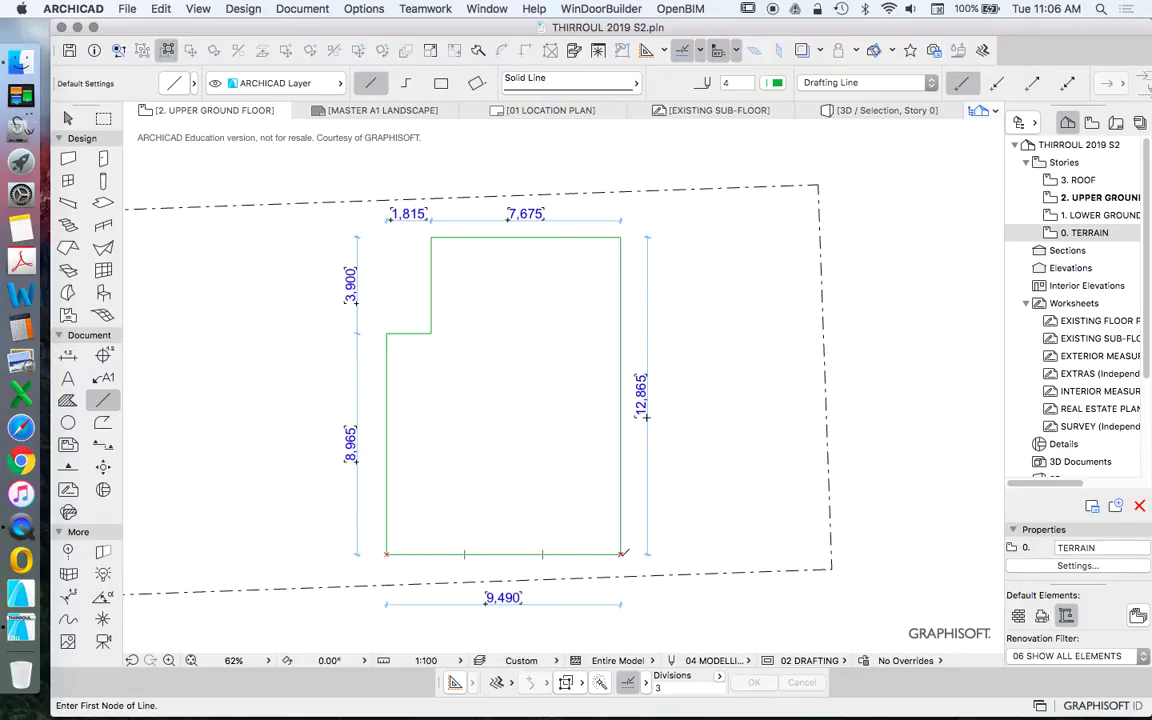
click(621, 553)
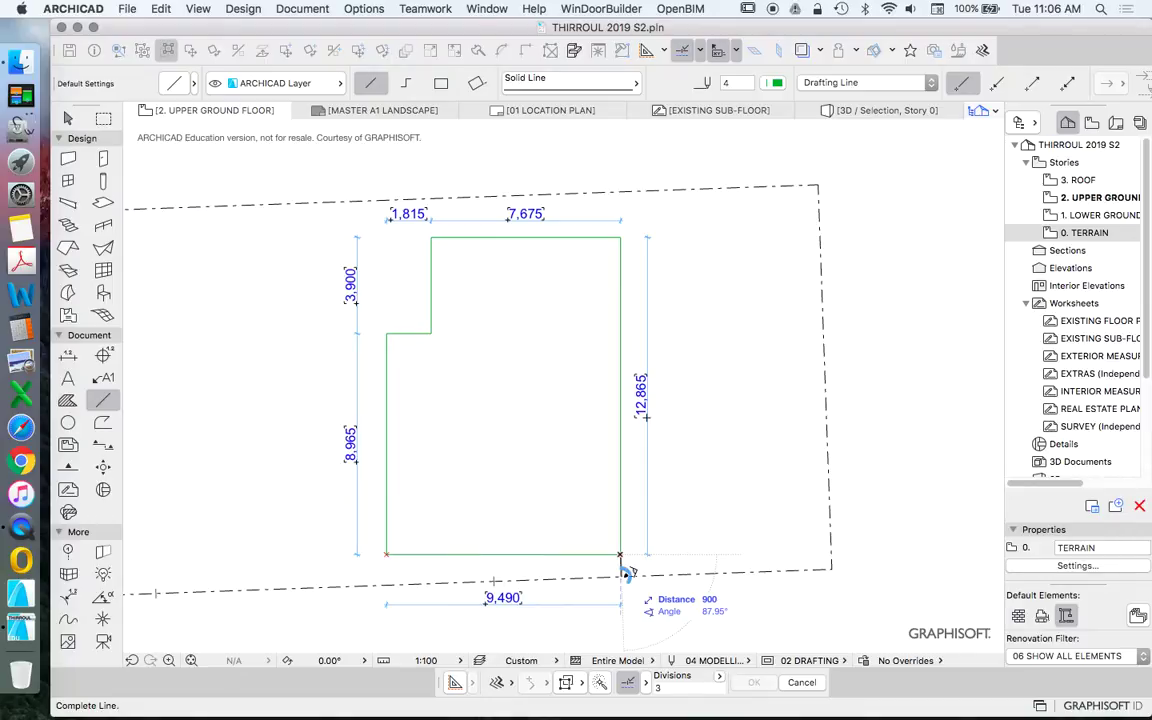
click(622, 575)
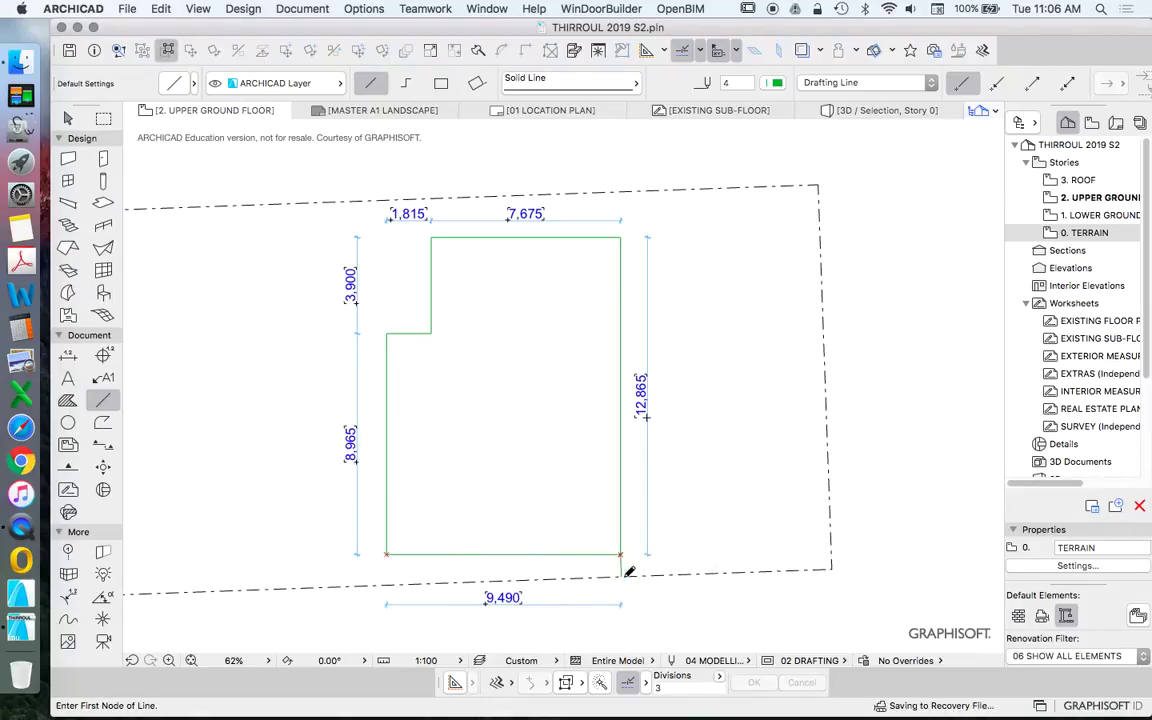